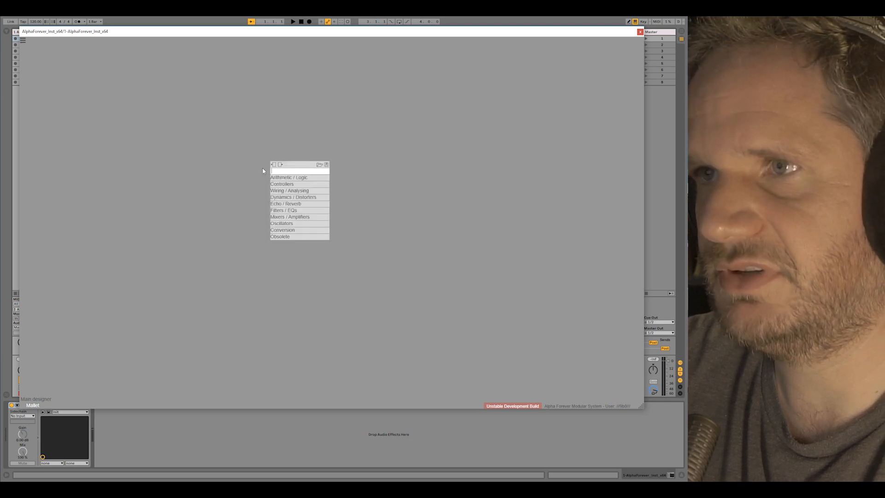
Add a Filter 2P module, duplicate it directly below the original, and align the two filters' left edges
type("filter")
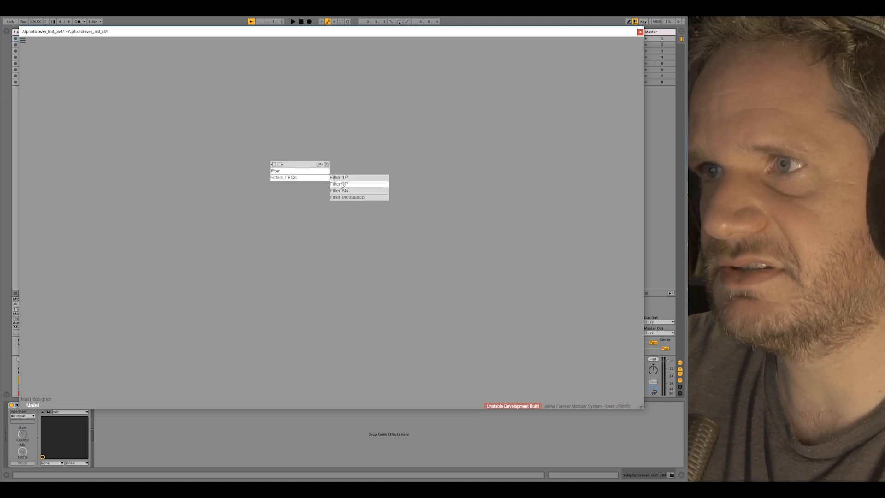
left_click(339, 184)
left_click_drag(390, 141, 321, 113)
key("ctrl+d")
left_click_drag(366, 199, 327, 173)
left_click(336, 115, "shift")
key("l")
left_click(268, 134)
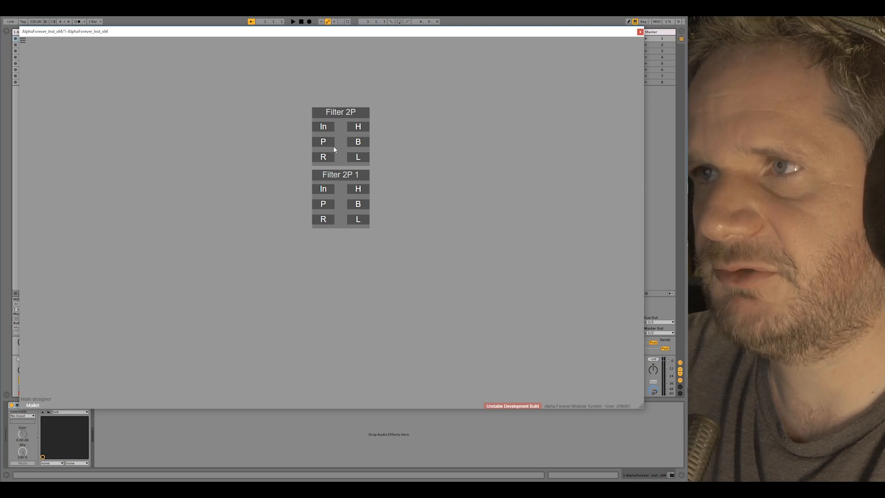
Create an input feeding the In ports of both filters, name it T, and place it well to their left
left_click_drag(325, 128, 167, 130)
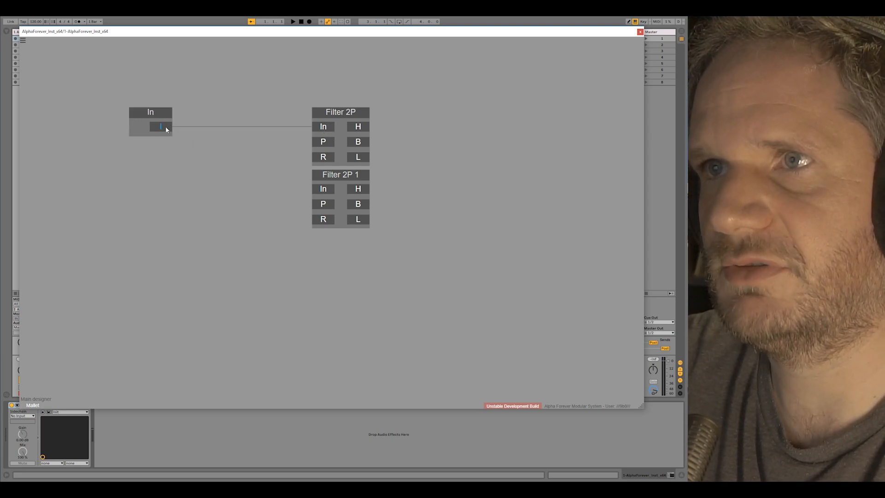
left_click_drag(302, 190, 323, 189)
double_click(165, 112)
type("T")
left_click_drag(164, 113, 94, 113)
Insert a Con module between the T input and the two filters, placing it just before the filters
left_click(100, 128)
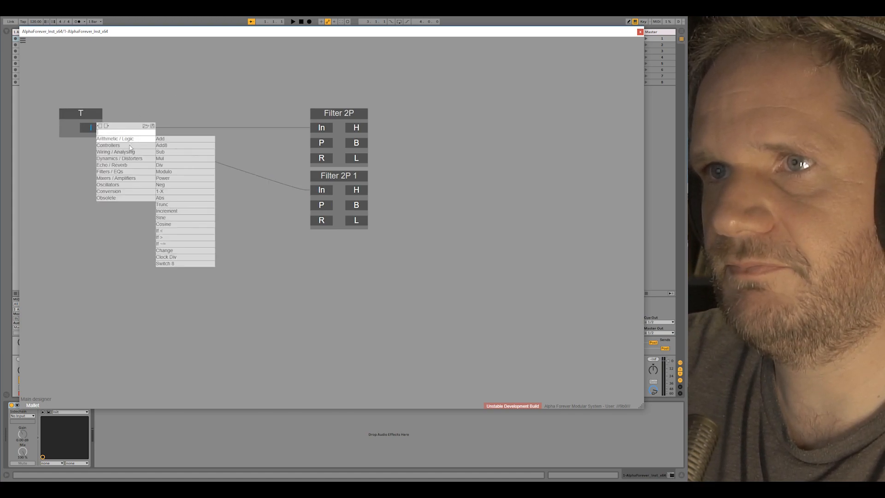
left_click(162, 210)
left_click_drag(177, 115, 278, 116)
left_click_drag(257, 149, 434, 160)
left_click_drag(261, 127, 112, 128)
scroll(163, 150, "up", 3)
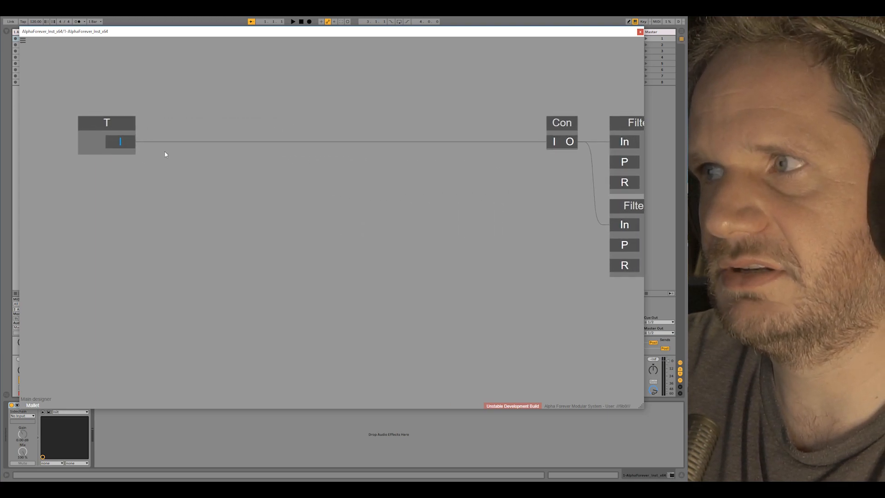
Insert an Env. follower Modulated module between the T input and Con, and rename the input G
left_click(158, 180)
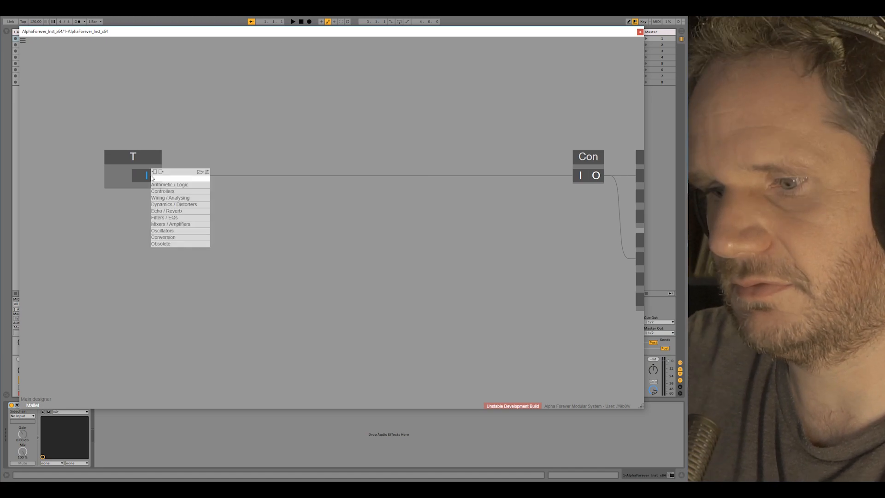
type("env")
left_click(239, 191)
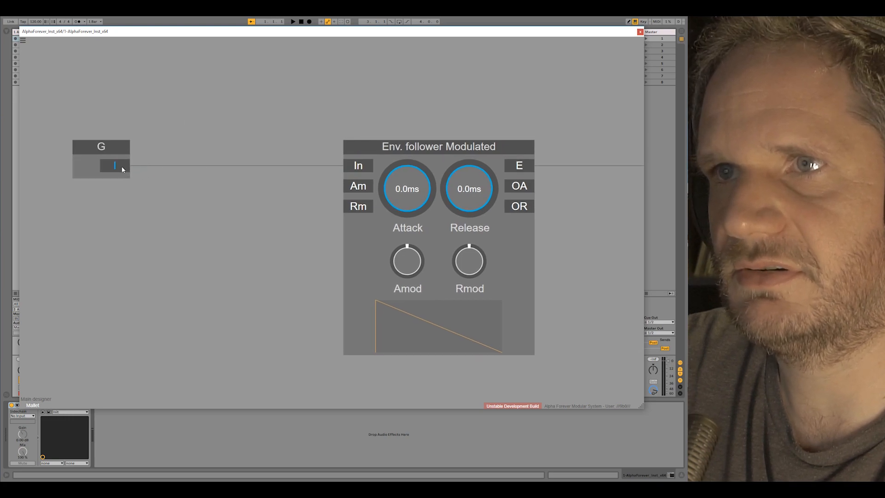
Insert a Mul module between G and the envelope follower, with a Change module driven by G feeding its B port
left_click(117, 165)
type("mu")
mouse_move(156, 176)
left_click(206, 176)
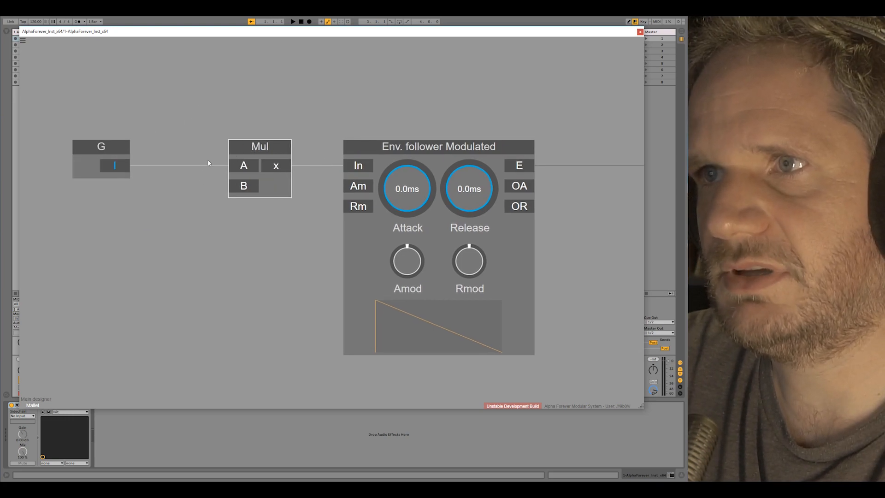
left_click(238, 187)
type("chan")
left_click(289, 202)
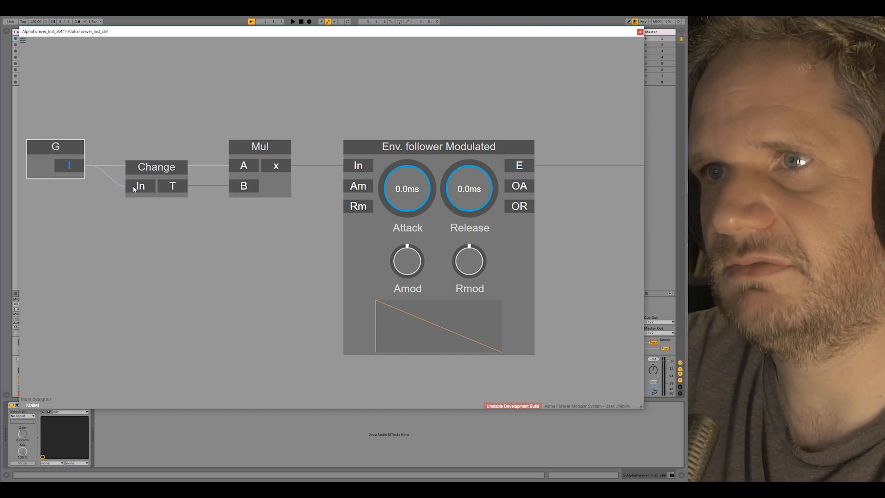
Set the envelope follower's Release to about 8.7 ms and insert a Mul module between its E output and Con
left_click_drag(376, 206, 374, 17)
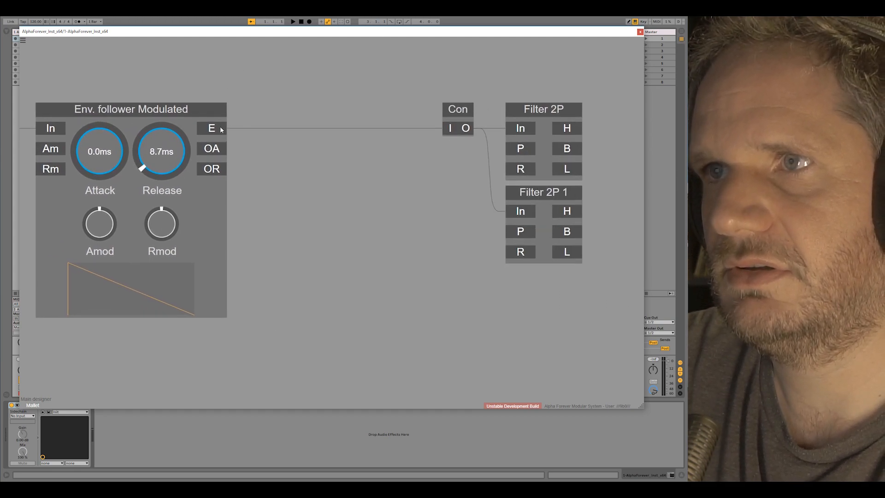
right_click(220, 128)
left_click(302, 135)
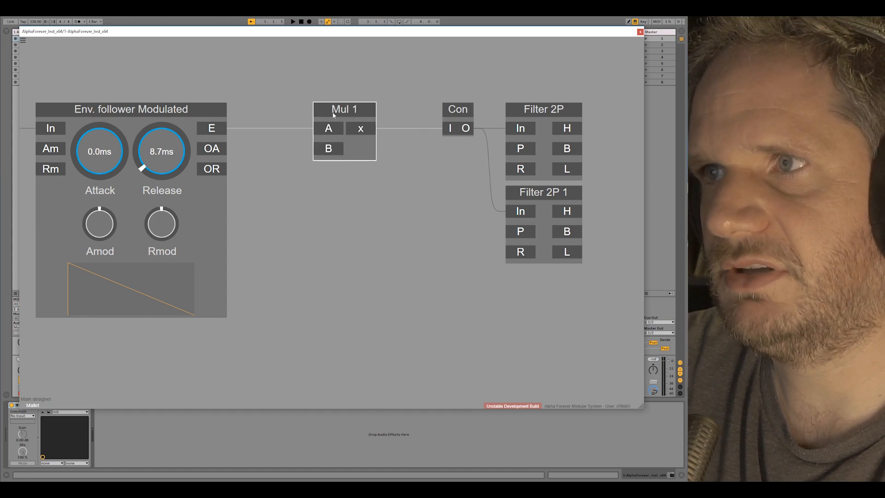
Add a White Noise module feeding the B port of the Mul after the envelope follower
left_click_drag(319, 151, 351, 151)
right_click(352, 151)
type("noi")
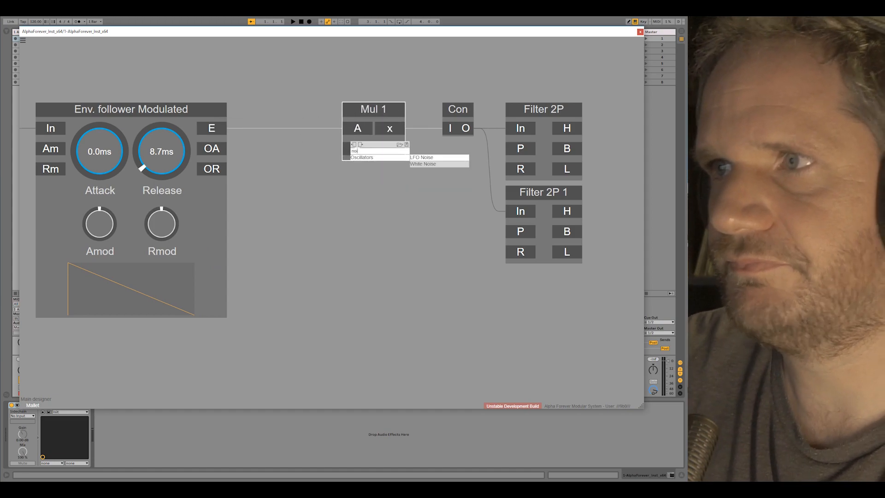
left_click(431, 164)
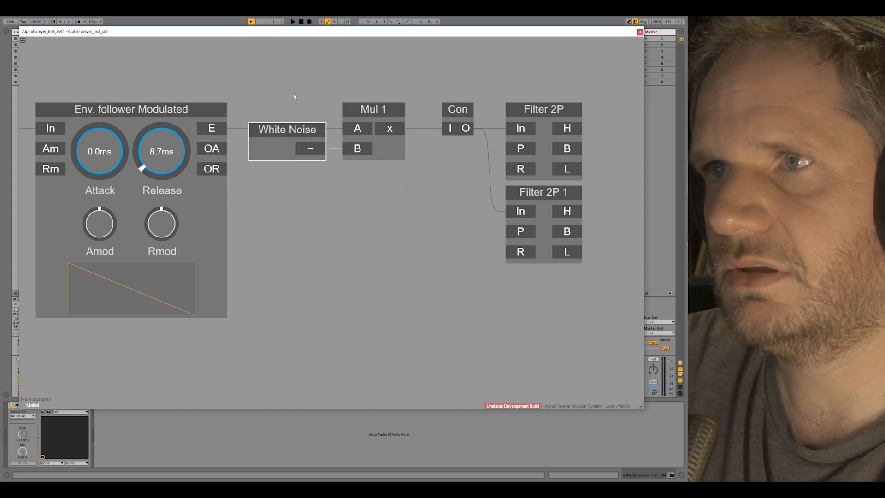
left_click_drag(384, 106, 397, 111)
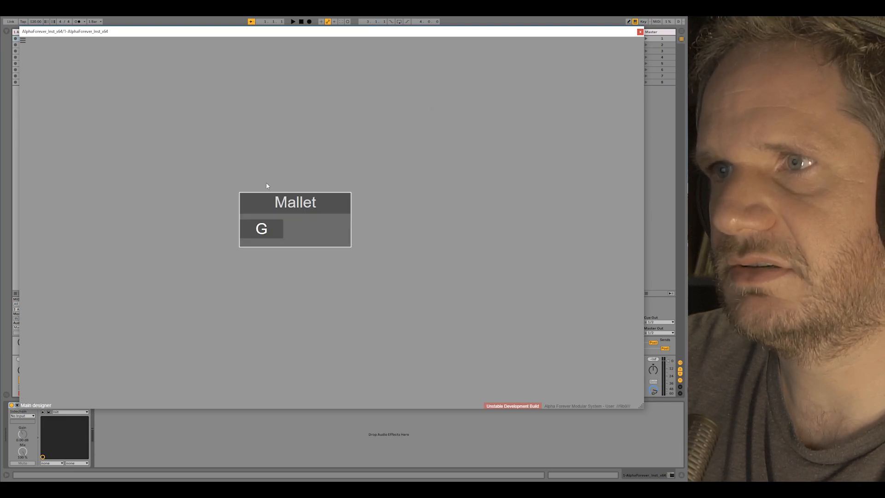
Inside the Mallet module, create a P input for the upper filter's P port and place it beside Mul 1
double_click(307, 240)
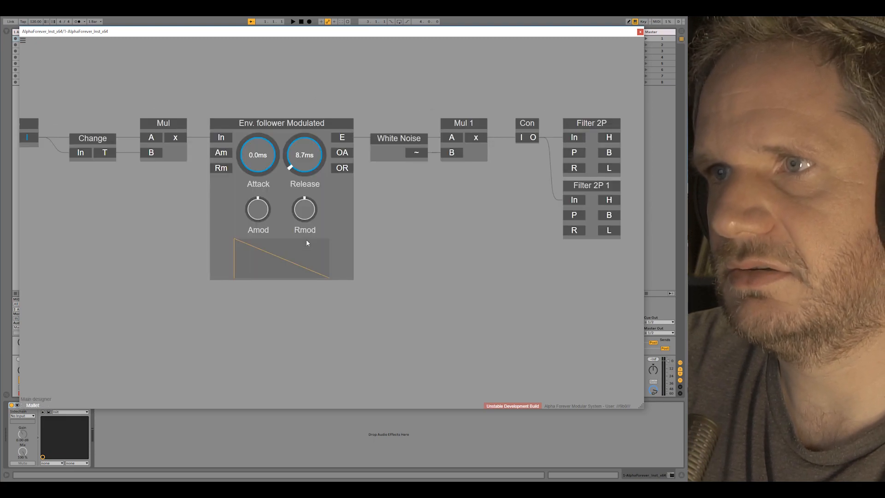
left_click_drag(89, 302, 301, 141)
left_click_drag(404, 190, 252, 209)
scroll(381, 216, "up", 3)
left_click_drag(428, 213, 333, 230)
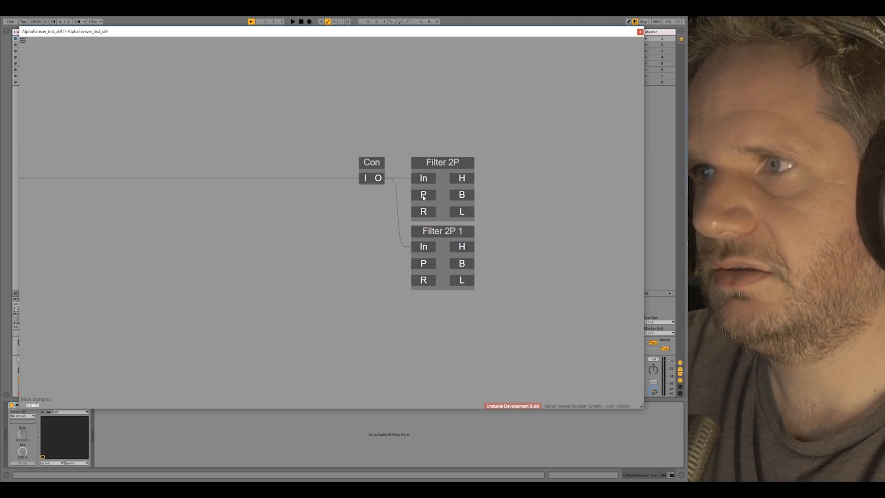
double_click(424, 198)
left_click_drag(344, 179, 90, 179)
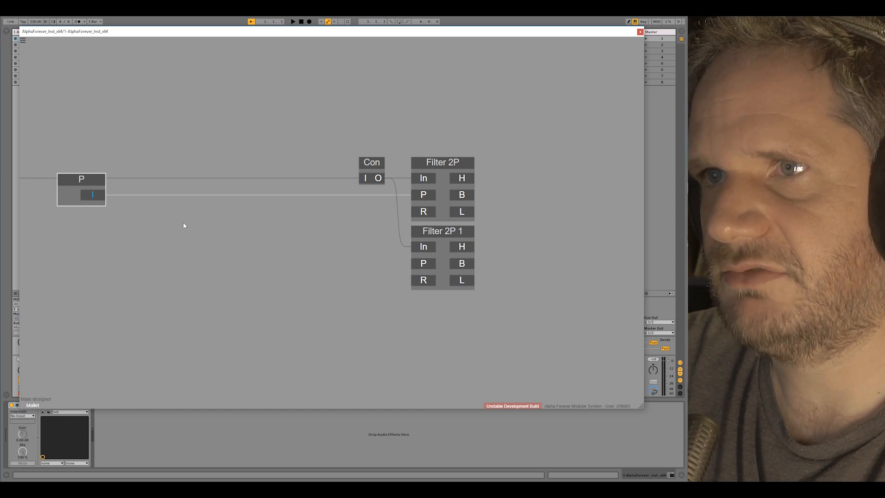
left_click_drag(174, 220, 421, 219)
left_click_drag(324, 180, 263, 178)
left_click_drag(344, 226, 235, 230)
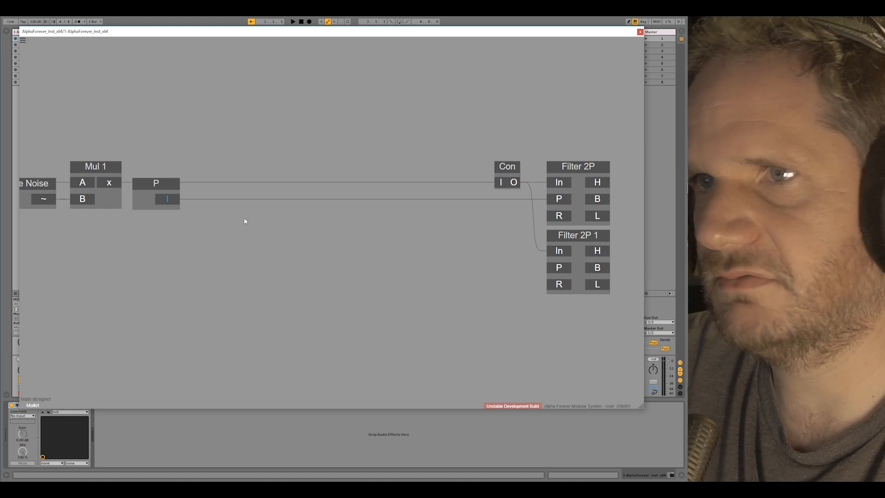
Add a Pitch->Hz converter below the P input and feed it from P
double_click(256, 236)
type("m")
key("BackSpace")
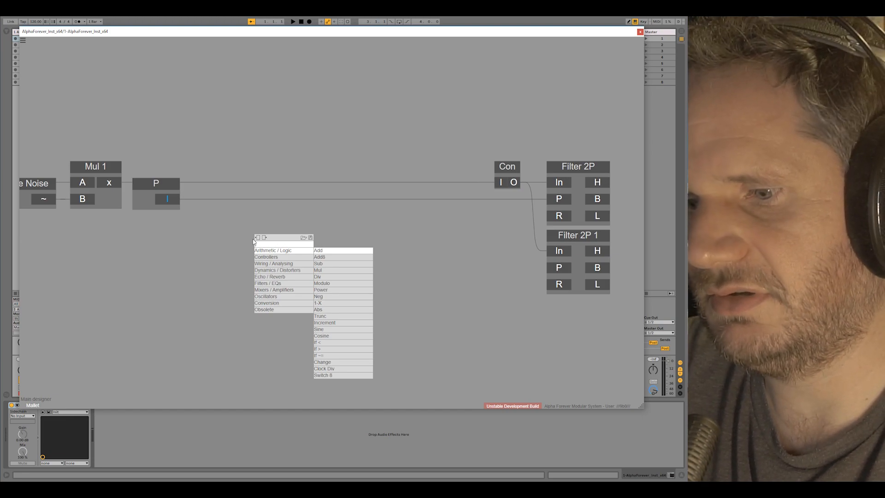
type("hz")
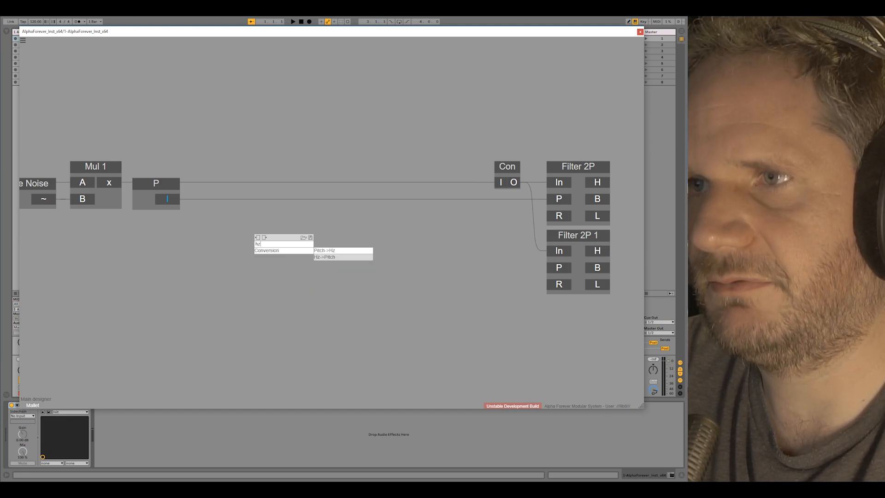
left_click(324, 251)
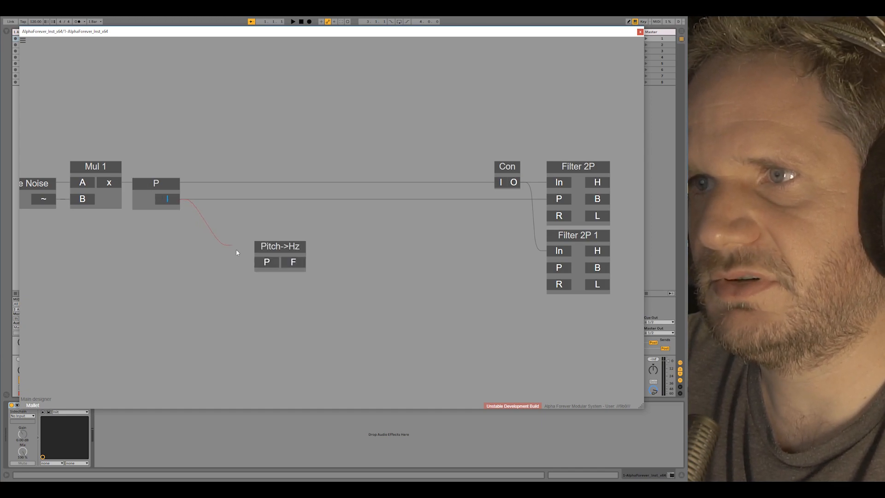
Add a Mul module fed by the Pitch->Hz output and move the converter closer to the P input
right_click(295, 265)
type("mul")
mouse_move(341, 276)
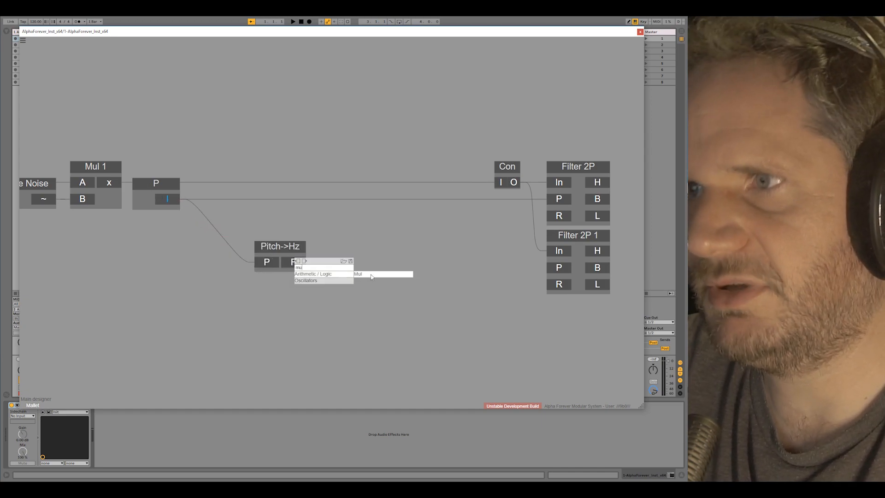
left_click(369, 275)
left_click_drag(277, 244, 221, 241)
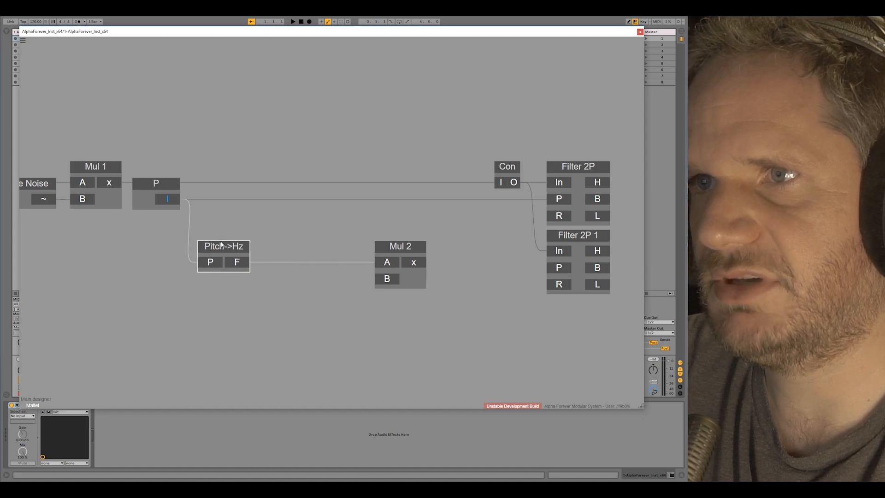
Attach a constant of 5 to the B port of Mul 2 and place Mul 2 next to it
double_click(389, 280)
left_click(282, 278)
type("5")
left_click_drag(391, 250, 368, 249)
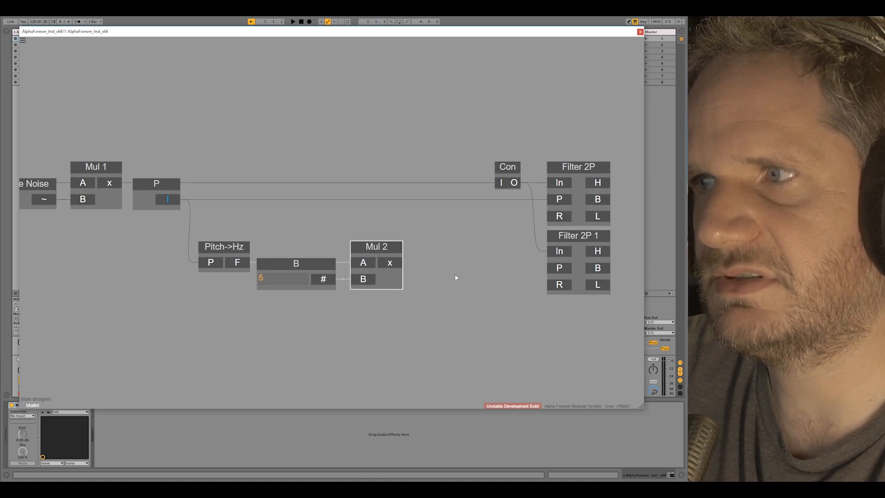
Connect Mul 2's output to the lower filter's P port and insert an Hz->Pitch converter in that connection
left_click_drag(448, 275, 362, 283)
left_click_drag(427, 276, 467, 276)
left_click_drag(356, 232, 96, 320)
left_click_drag(302, 256, 307, 273)
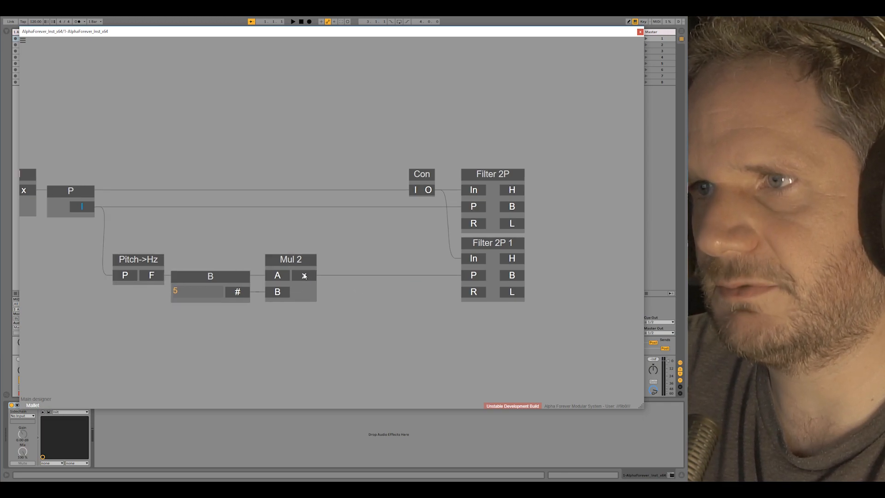
right_click(304, 275)
mouse_move(350, 279)
left_click(396, 288)
left_click_drag(406, 260, 364, 259)
Create an R constant wired to both filters' R ports and align its right edge with Con
left_click_drag(389, 230, 185, 215)
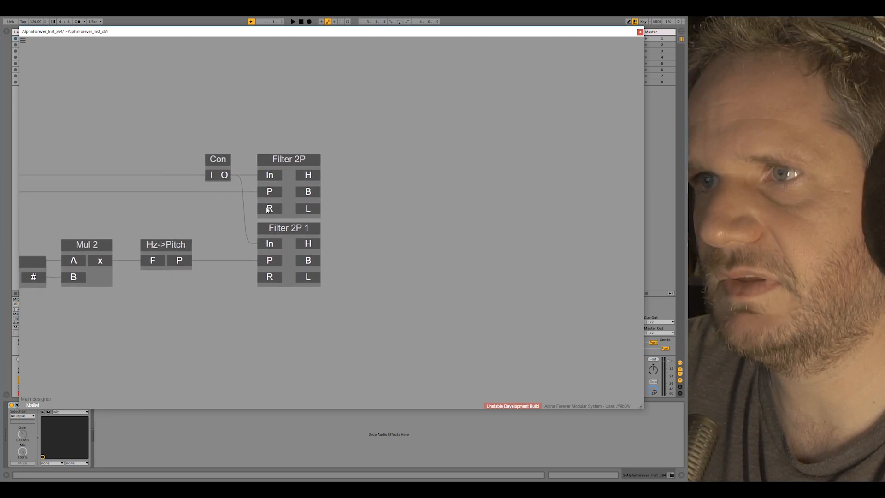
left_click_drag(270, 210, 214, 212)
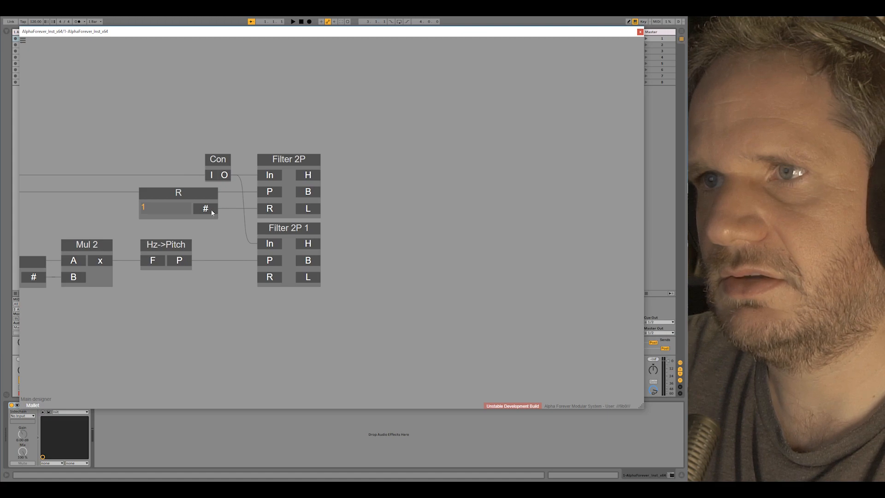
left_click_drag(265, 281, 266, 280)
left_click(193, 193)
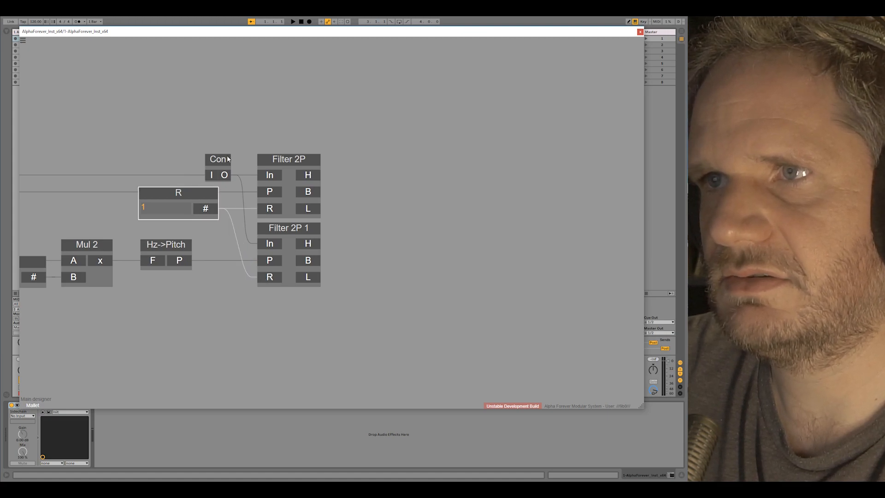
left_click(227, 160, "shift")
key("ctrl+Right")
left_click(225, 117)
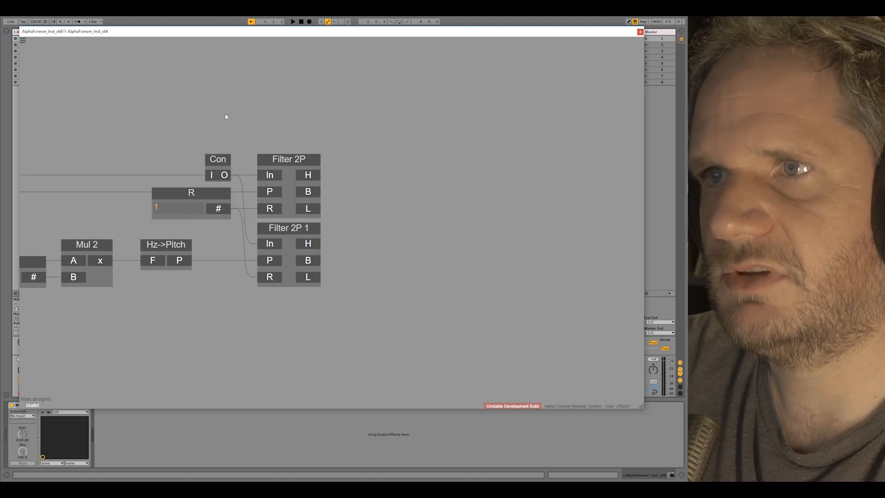
Set the R constant to 0.2
double_click(171, 210)
type("0.2")
key("Return")
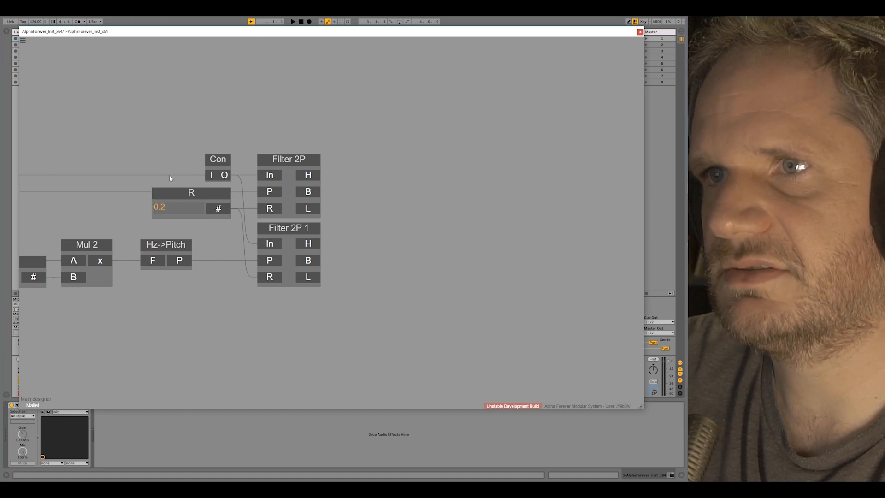
Add a Div module to the B output of each of the two filters
right_click(310, 195)
type("div")
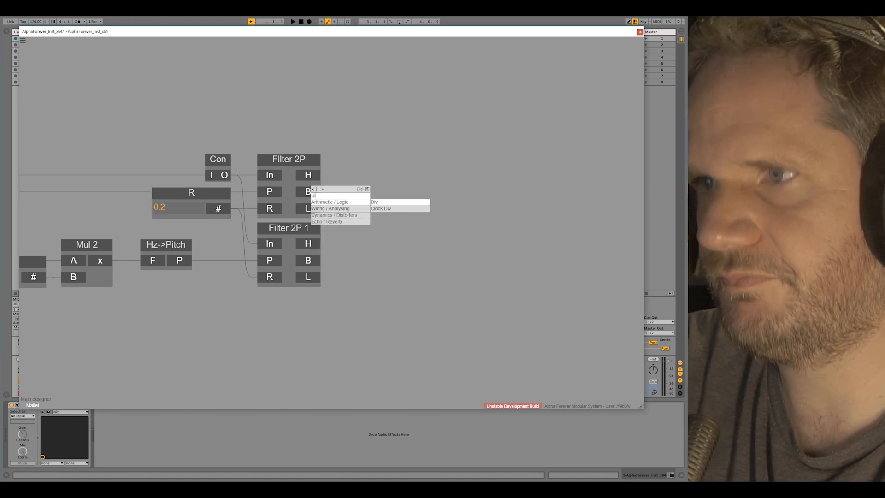
left_click(382, 203)
right_click(311, 264)
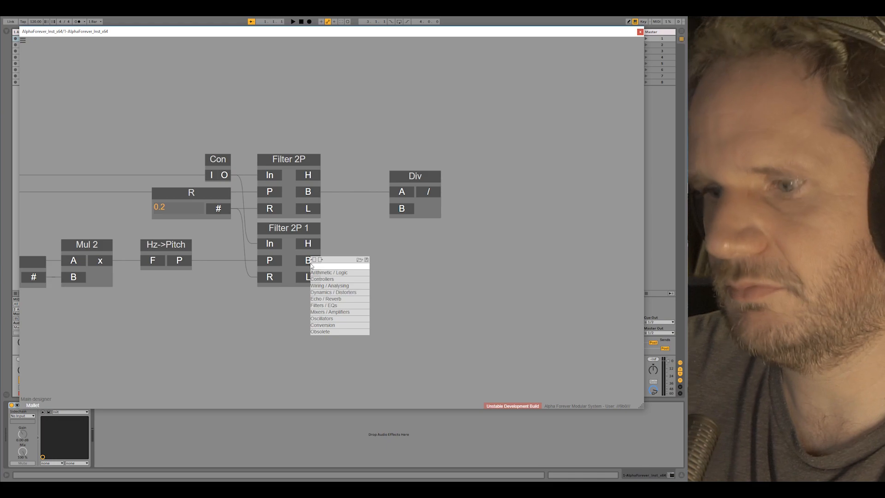
type("div")
left_click(378, 273)
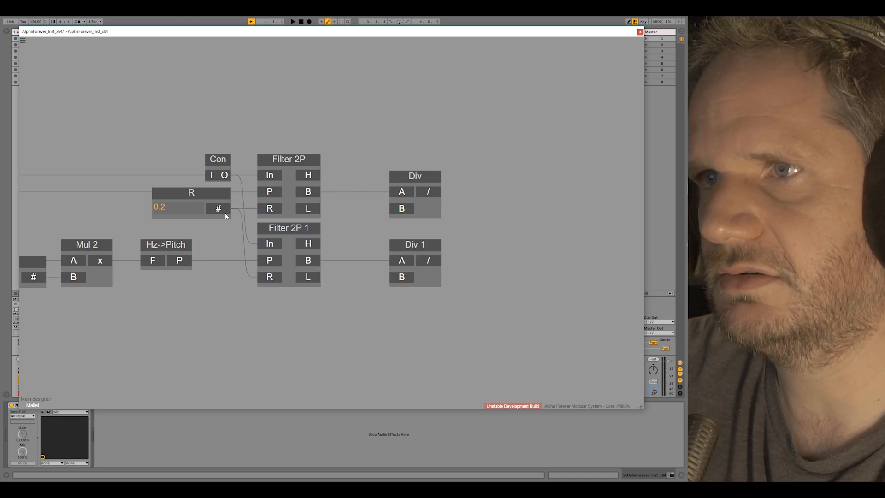
Connect the R constant to the upper Div's B port and insert a Con module just before that Div
left_click_drag(366, 211, 406, 208)
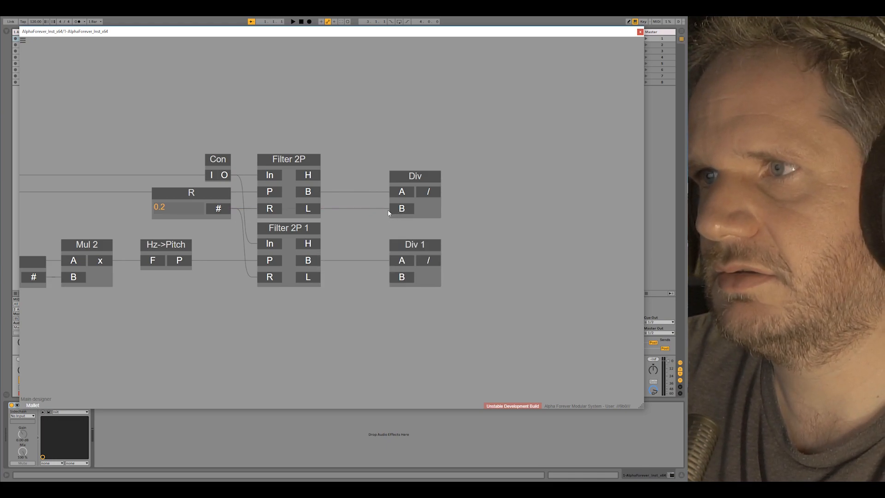
right_click(400, 207)
mouse_move(419, 229)
left_click(473, 288)
left_click_drag(309, 198, 364, 202)
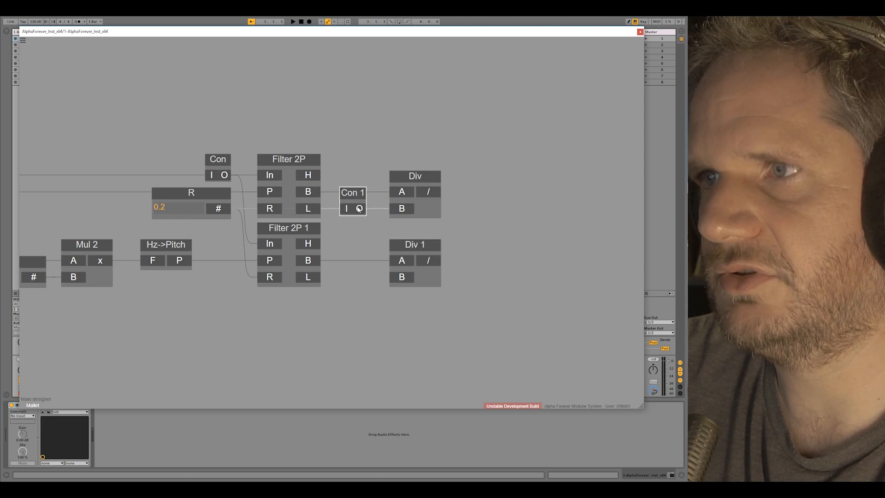
Wire the output of Con 1 to the lower Div's B port as well
left_click_drag(387, 281, 400, 277)
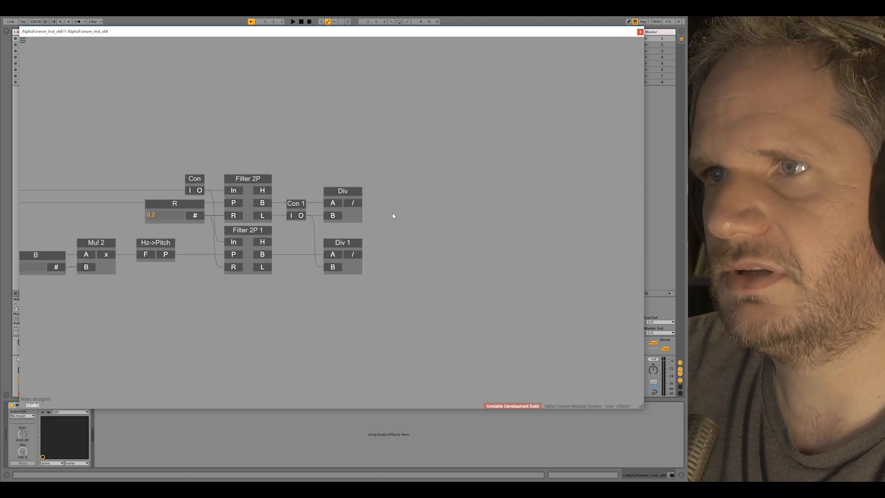
left_click_drag(227, 173, 355, 296)
left_click_drag(325, 175, 323, 174)
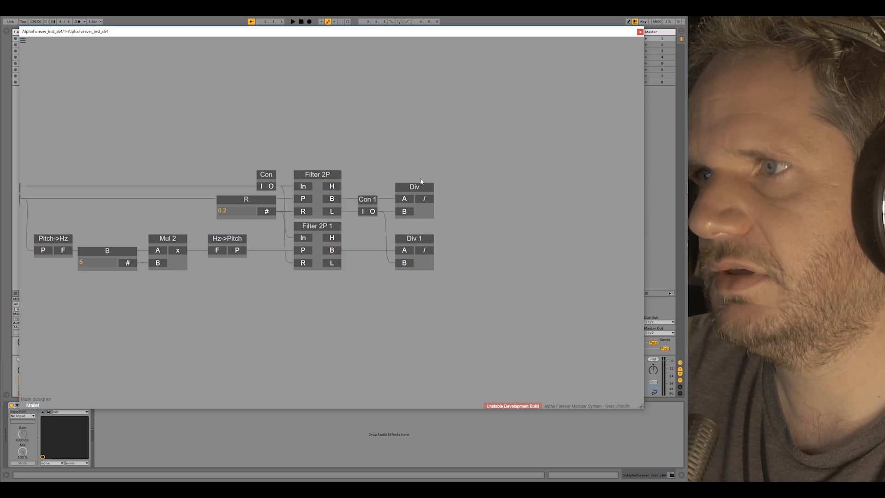
Add a Mixer 4 Lin and wire the upper Div to In1 and the lower Div to In2, positioning the mixer close to them
double_click(476, 166)
type("mix")
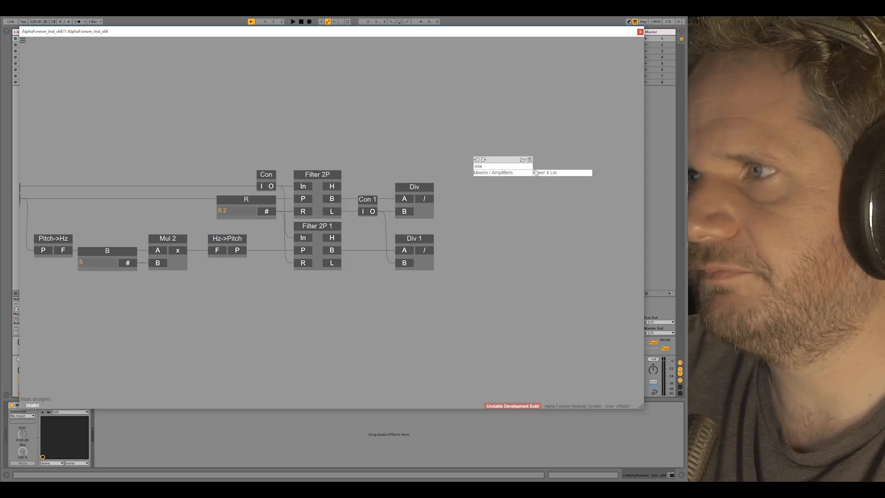
left_click(536, 172)
left_click_drag(459, 188, 482, 181)
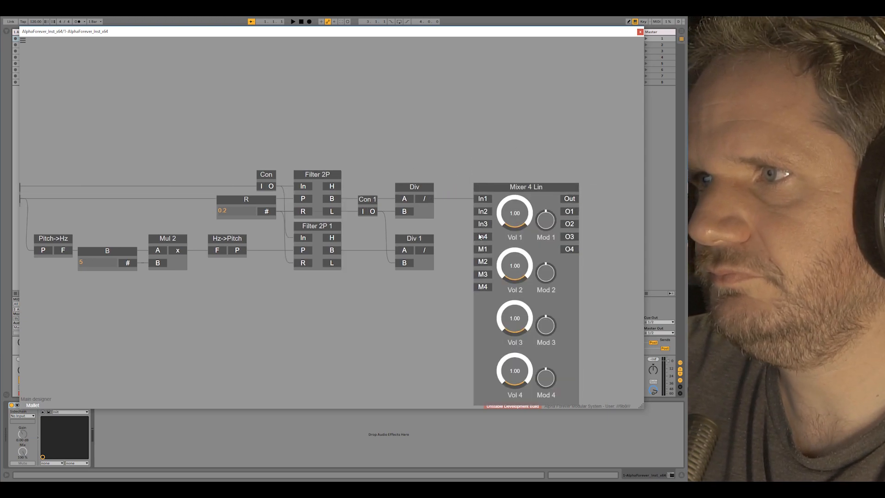
left_click_drag(486, 212, 427, 251)
left_click_drag(507, 190, 488, 190)
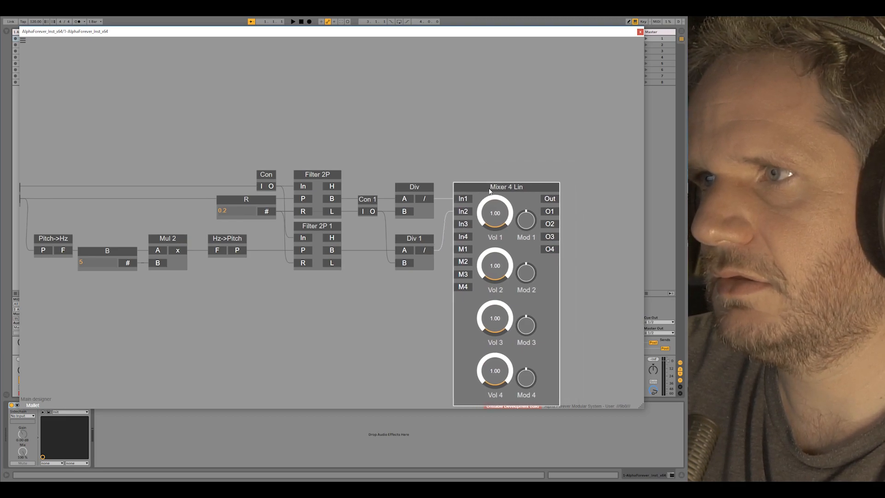
Create the Mallet module's Out port from the mixer's Out and return to the main designer
left_click_drag(521, 160, 393, 157)
double_click(425, 198)
left_click_drag(485, 188, 469, 187)
scroll(426, 139, "down", 3)
left_click_drag(390, 122, 497, 129)
scroll(399, 127, "down", 3)
left_click_drag(271, 109, 332, 128)
scroll(317, 107, "down", 1)
double_click(333, 127)
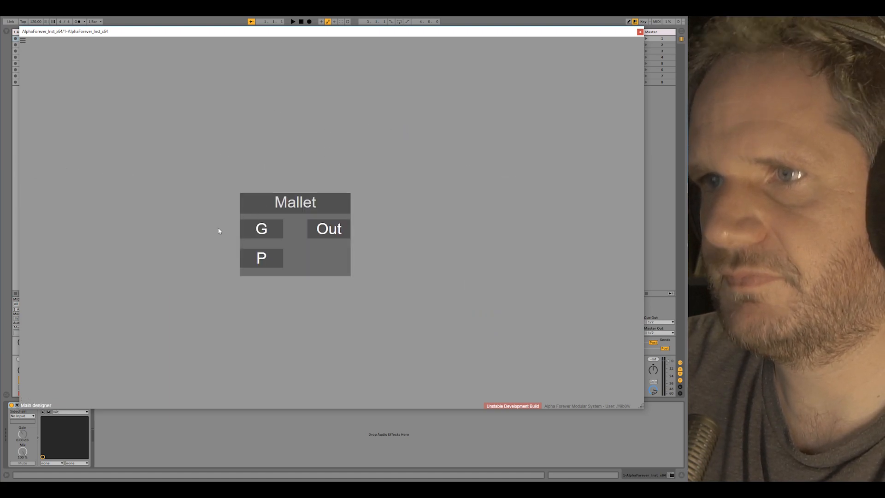
Add a Midi Note module and wire its G and P outputs to the Mallet module's G and P inputs
right_click(115, 182)
type("midi")
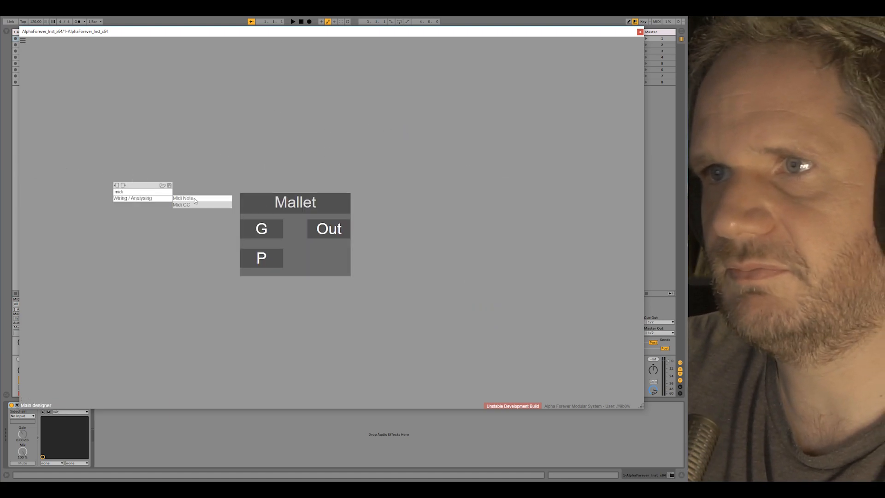
left_click(193, 199)
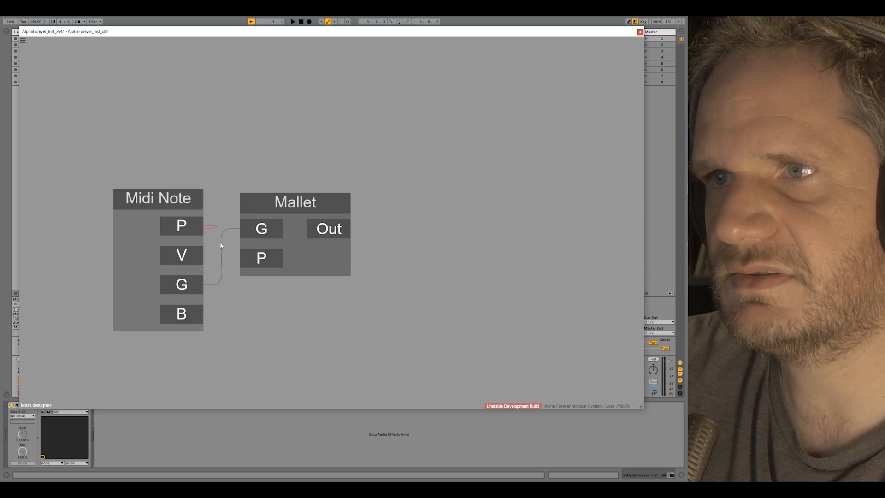
Add a Gain Lin module fed by the Mallet module's Out
right_click(333, 230)
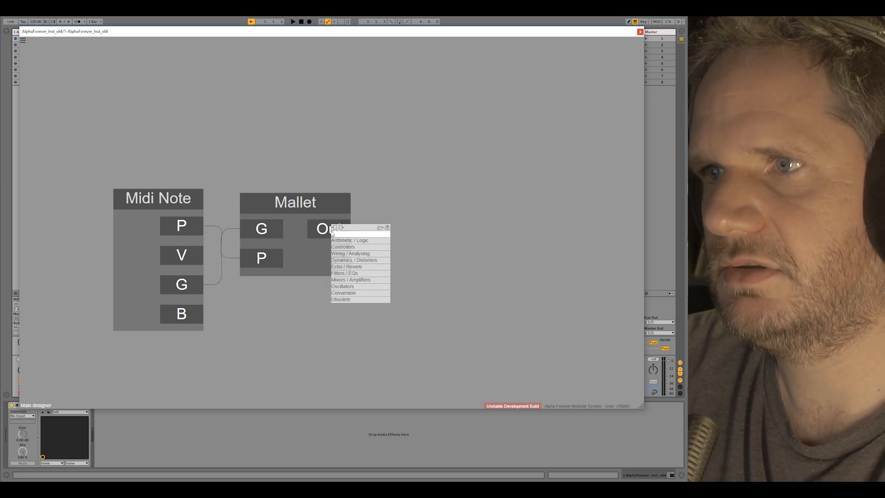
type("gain")
left_click(399, 240)
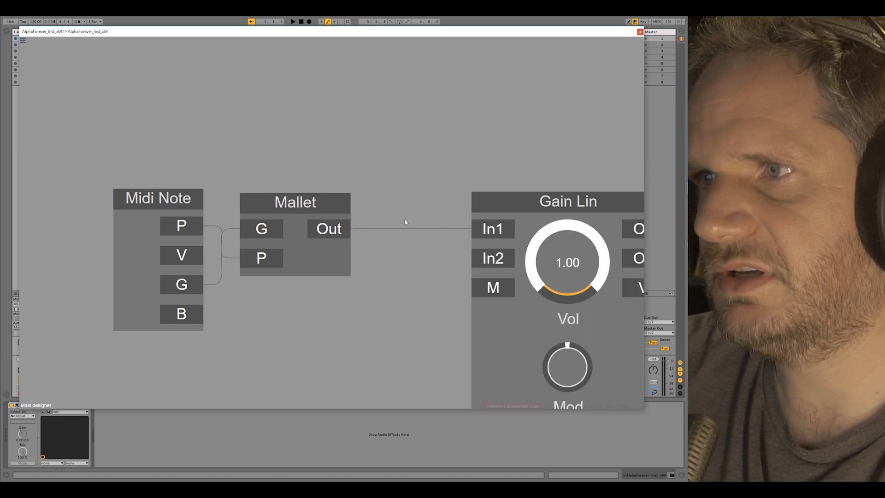
Insert a Con after Mallet that feeds Gain Lin's In1 and In2, and create outputs from its O1 and O2
right_click(336, 230)
type("con")
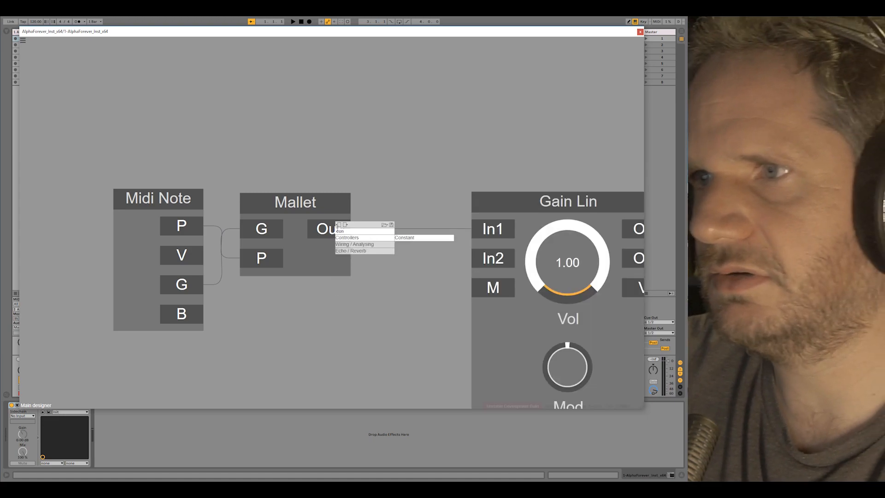
mouse_move(355, 244)
left_click(422, 245)
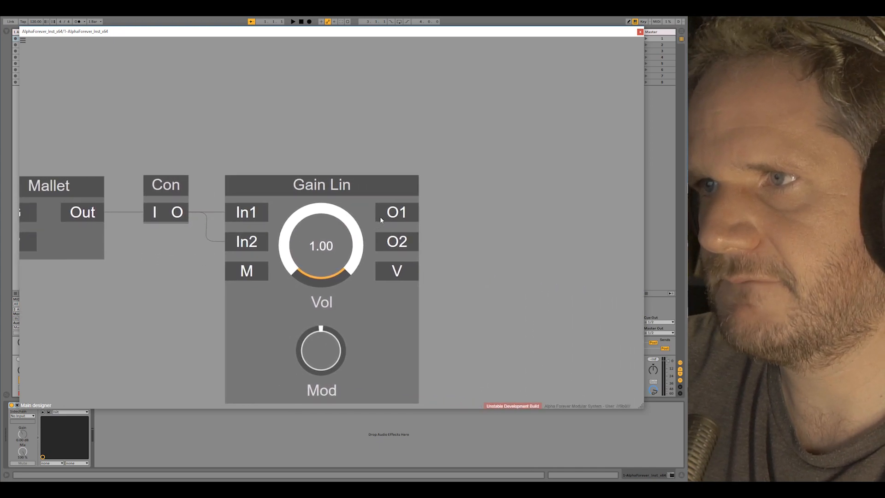
left_click(389, 217)
left_click(400, 247)
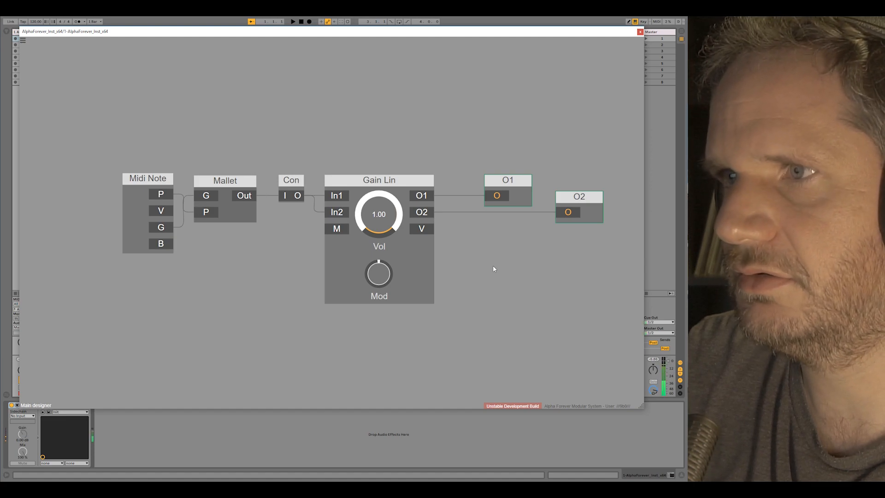
Inside the Mallet module, set the R constant to 0.02 and lower the mixer's Vol 2
double_click(236, 206)
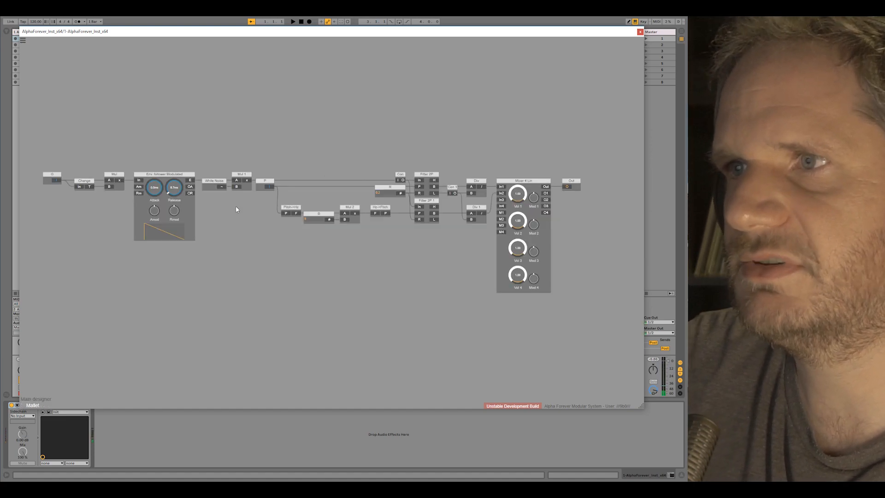
double_click(385, 193)
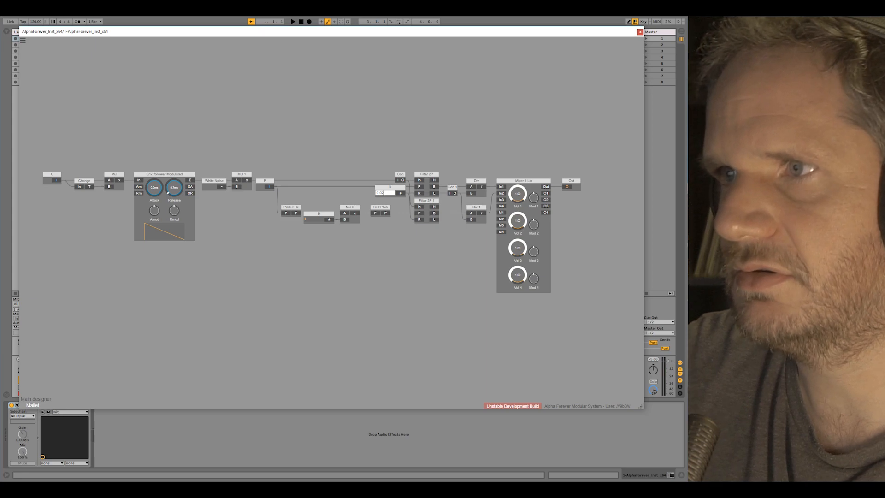
key("Return")
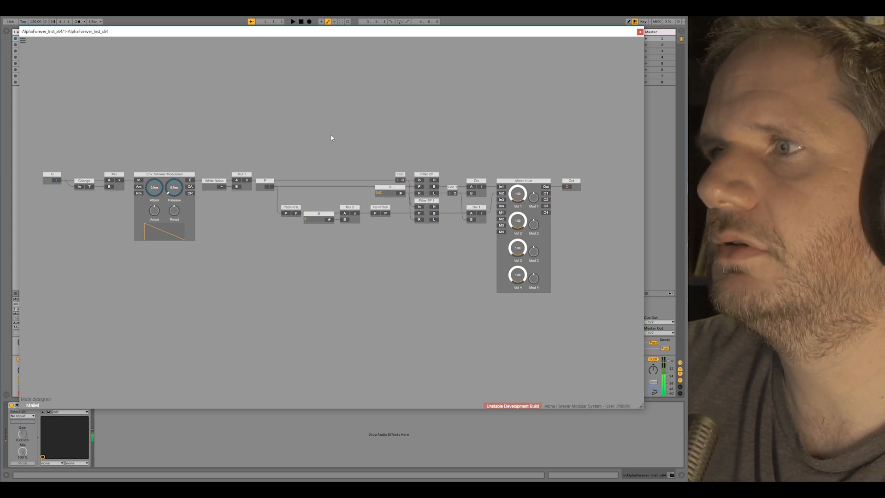
left_click_drag(518, 221, 519, 239)
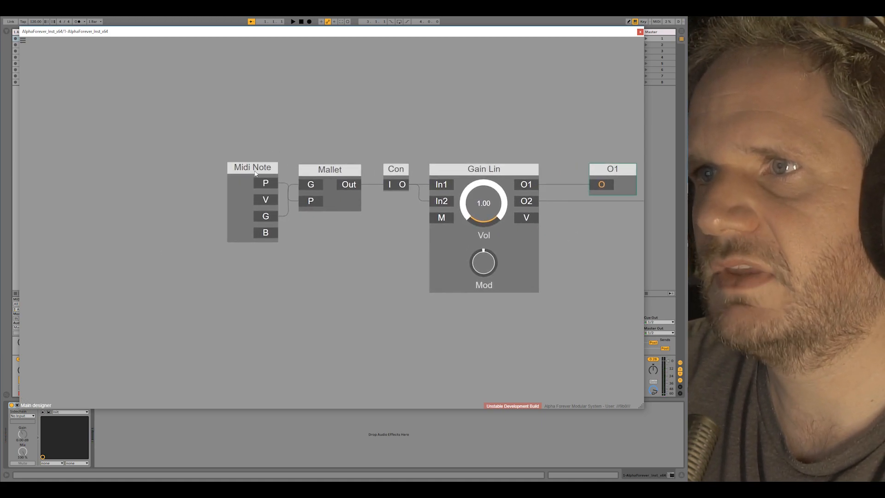
Inside Mallet, shift the modules up to Mul 1 to make room and insert an Add module after Mul 1
double_click(341, 198)
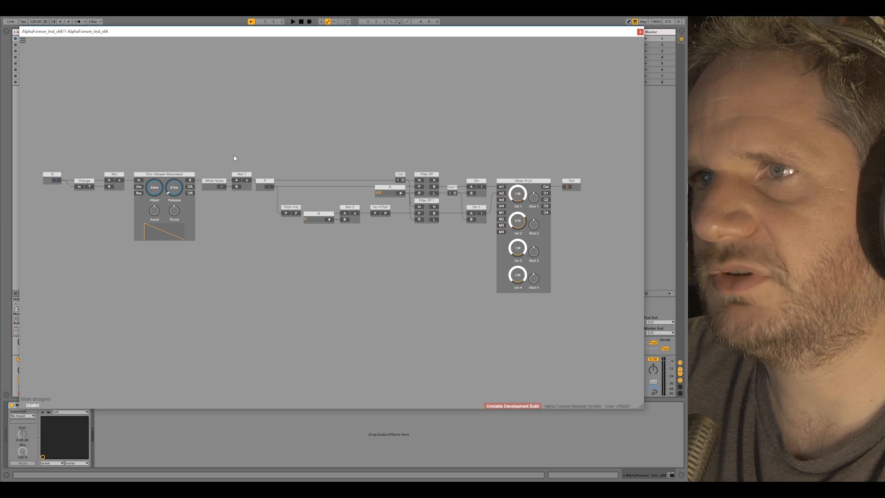
left_click_drag(142, 158, 378, 285)
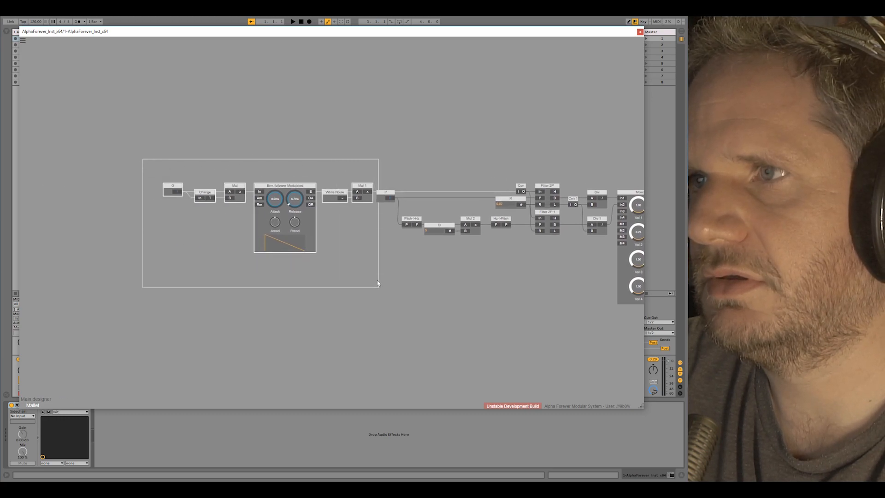
left_click_drag(378, 194, 341, 184)
right_click(323, 191)
type("add")
left_click(377, 196)
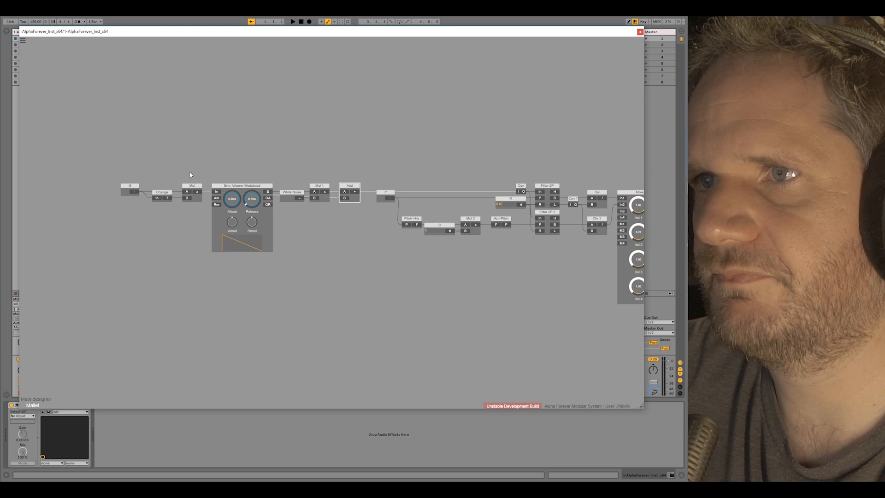
Space G, Change and Mul away from the envelope follower and insert a Con there that also feeds Add's B port
left_click_drag(110, 167, 234, 233)
left_click_drag(196, 185, 175, 186)
left_click(198, 211)
right_click(346, 198)
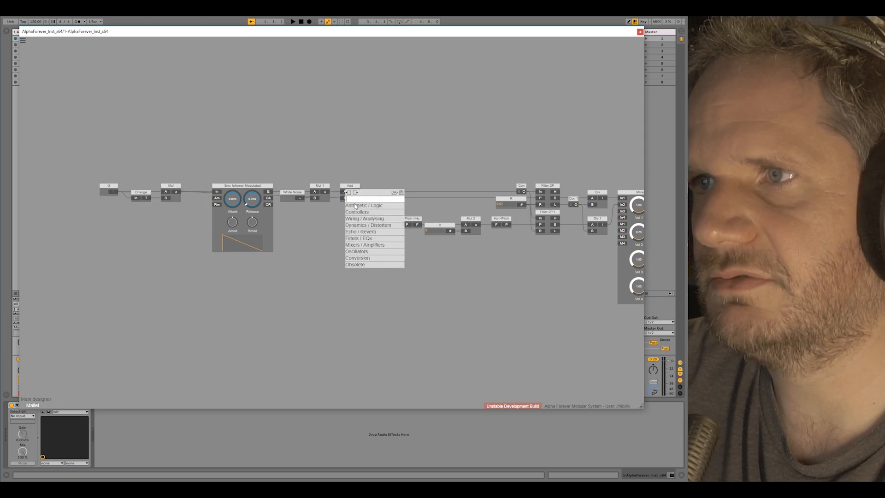
mouse_move(392, 220)
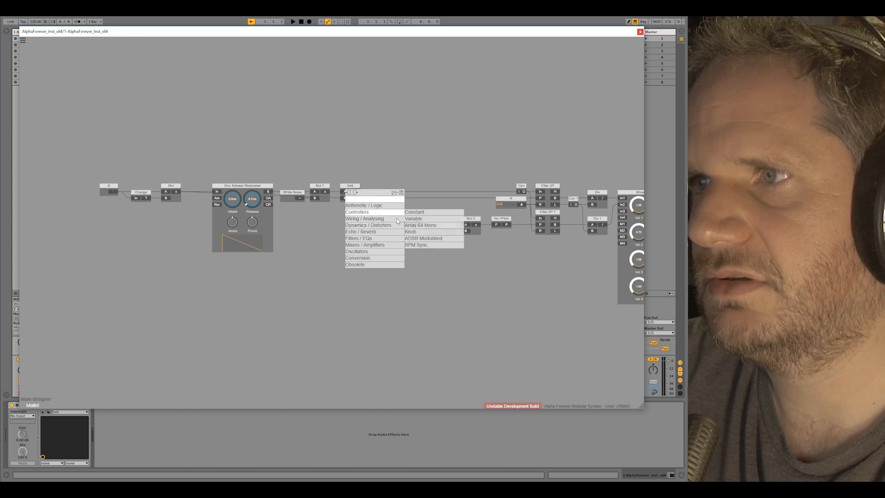
left_click(433, 279)
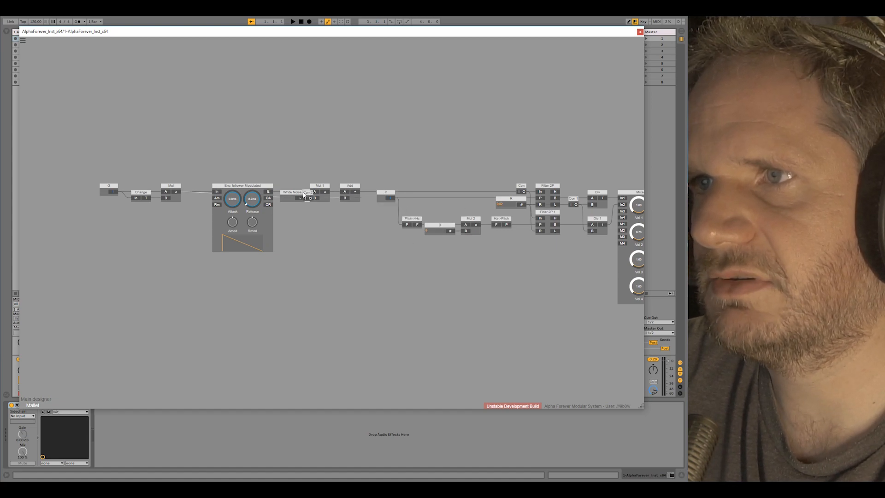
left_click(197, 195)
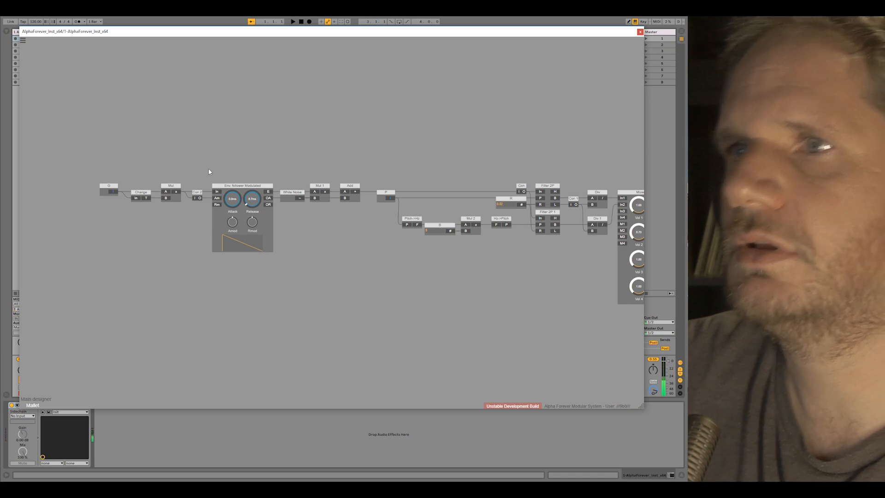
Return to the main designer and set the Gain Lin's Vol to 0.50
scroll(374, 155, "down", 1)
left_click_drag(361, 134, 280, 129)
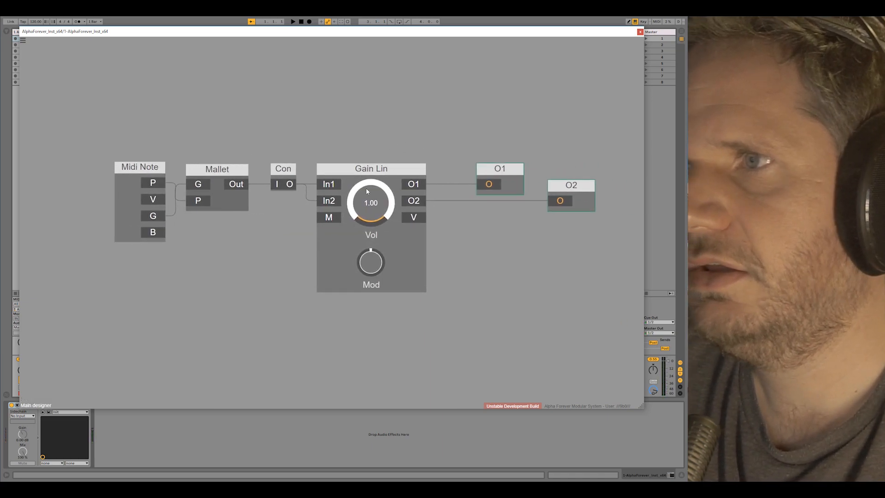
double_click(371, 201)
scroll(318, 134, "down", 2)
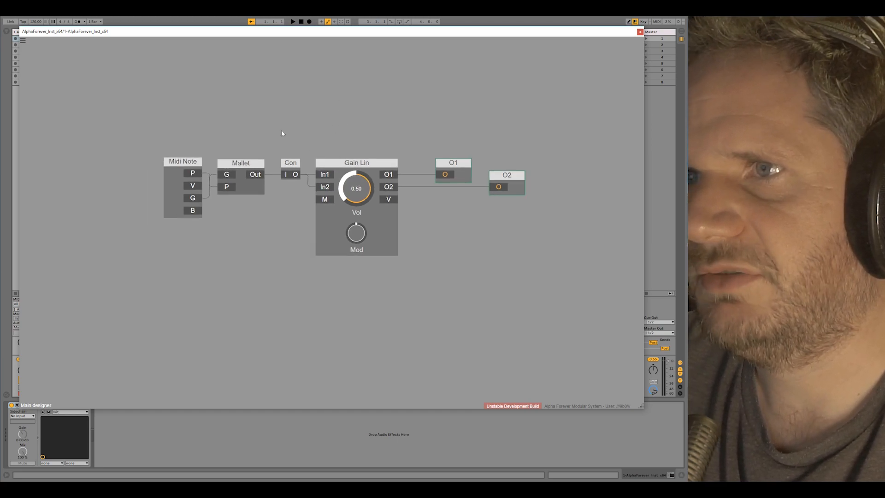
Delete the Midi Note module and move the O1 and O2 outputs closer to Gain Lin
left_click_drag(207, 152, 321, 310)
key("Delete")
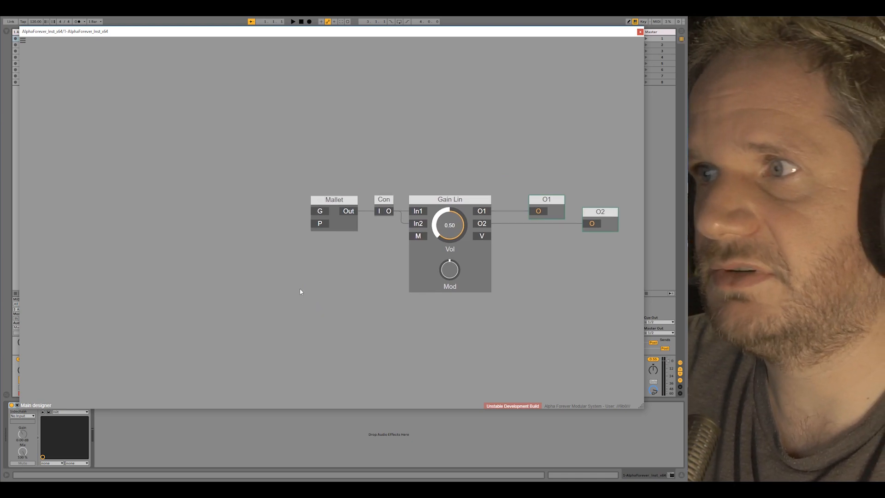
left_click_drag(545, 206, 524, 206)
right_click(66, 170)
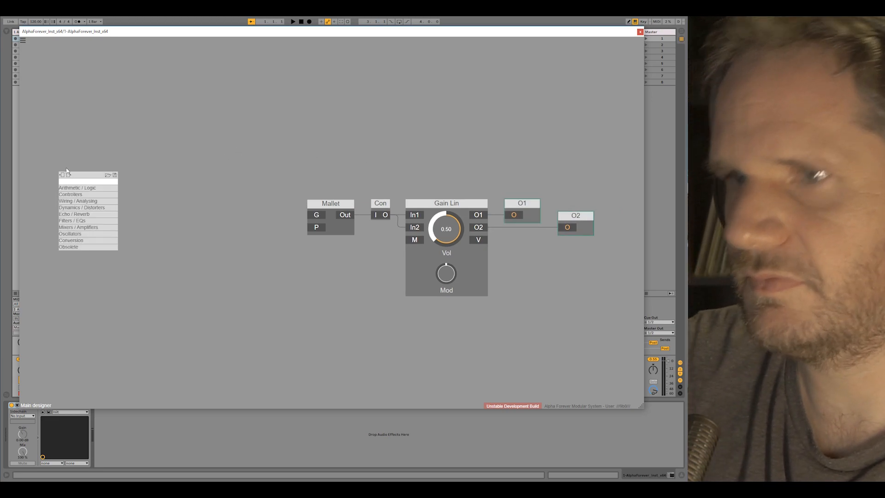
type("lfo")
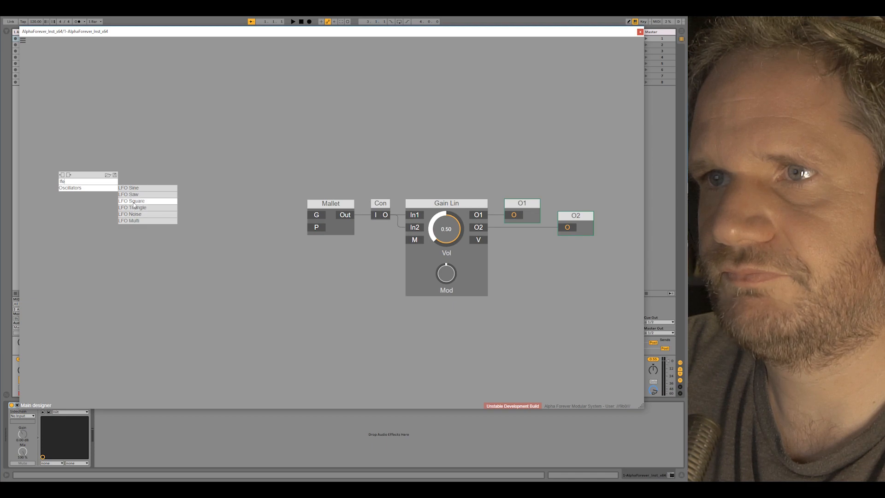
left_click(131, 201)
scroll(178, 217, "left", 5)
key("Delete")
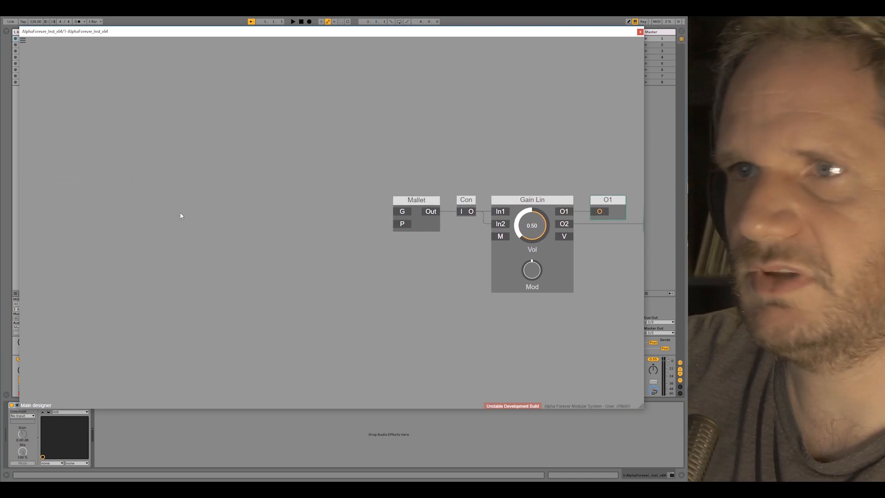
Add an LFO Multi module before Mallet and wire its O output to Gain Lin's M port
right_click(182, 215)
type("lfo")
left_click(242, 256)
scroll(307, 251, "left", 5)
mouse_move(362, 198)
left_mouse_down()
mouse_move(145, 173)
mouse_move(558, 236)
mouse_move(624, 223)
left_mouse_up()
double_click(176, 190)
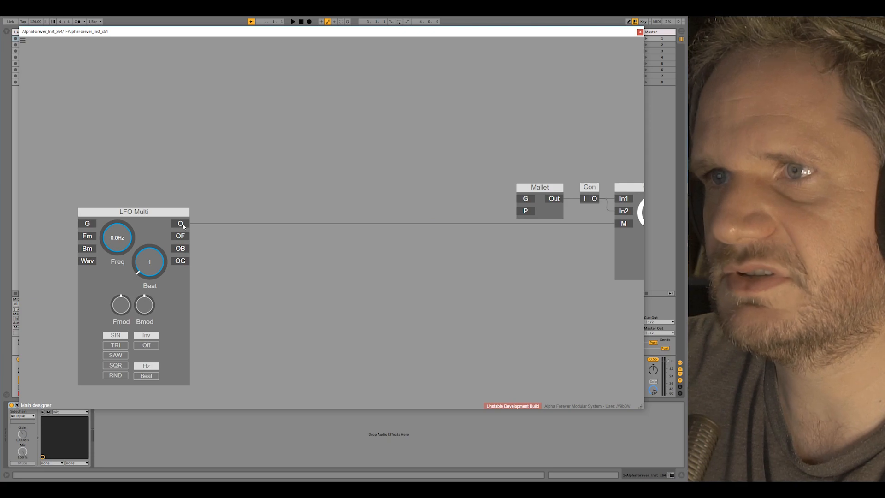
Insert an LED module on the LFO Multi's O output and set the LFO to a square wave at 3.0 Hz
right_click(182, 220)
type("led")
left_click(252, 233)
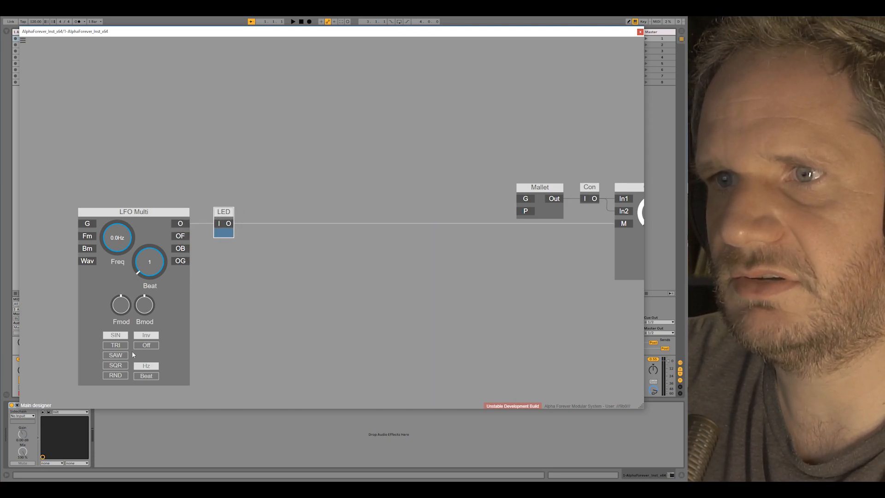
left_click(114, 365)
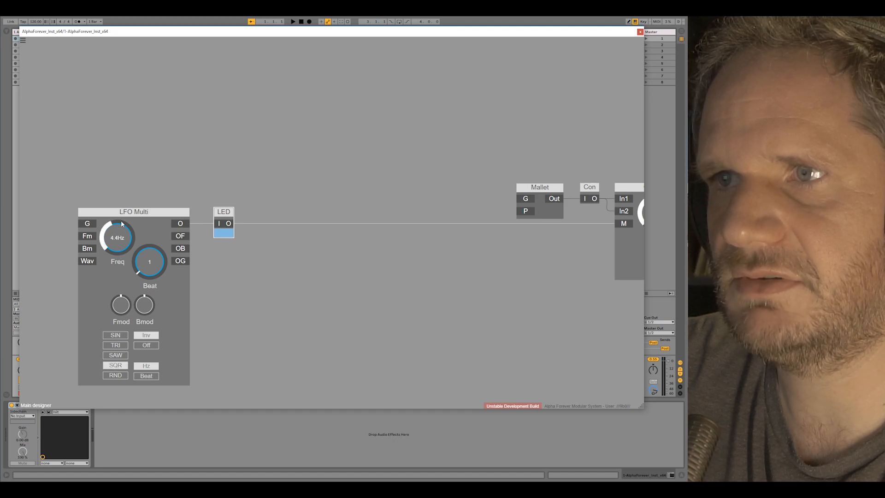
left_click_drag(122, 219, 123, 223)
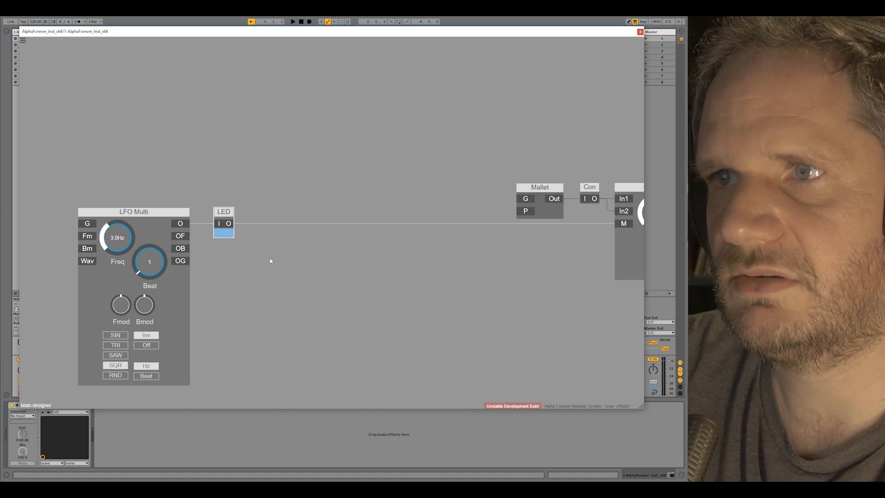
Insert a Mul module on the LED's O output ahead of Gain Lin and move it further along the wire
scroll(260, 279, "down", 2)
left_click(240, 232)
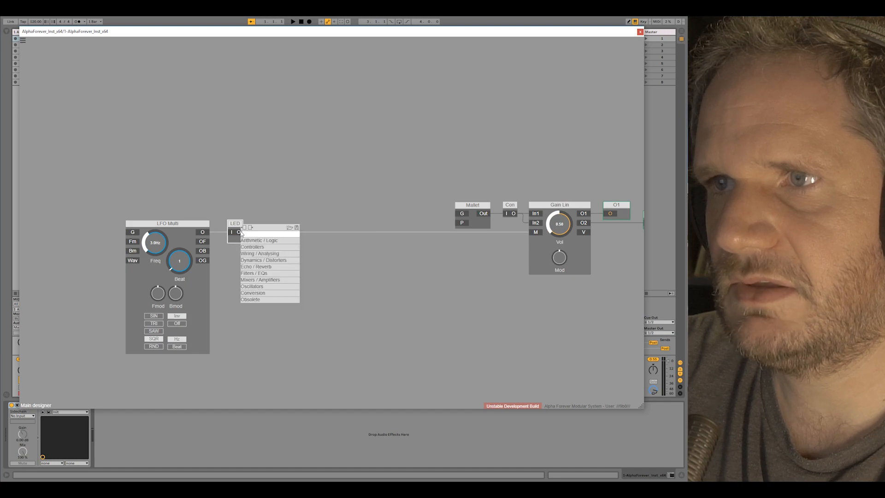
type("mul")
mouse_move(276, 240)
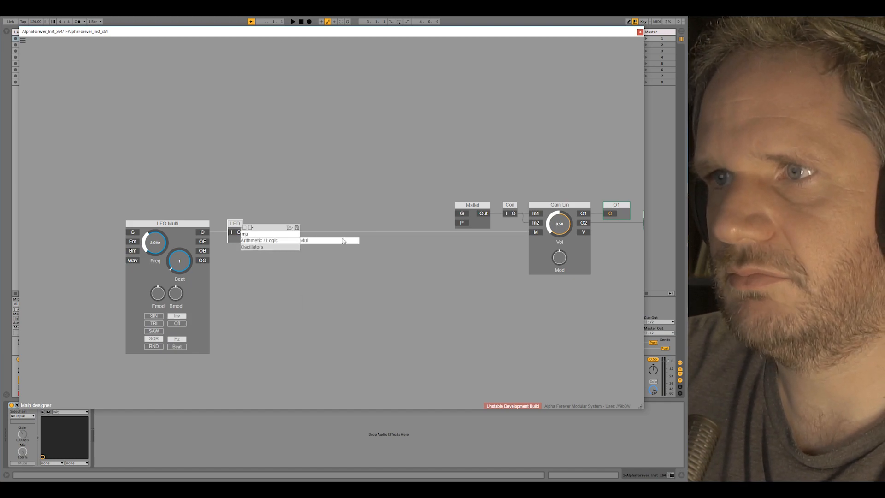
left_click(343, 241)
left_click_drag(299, 224, 340, 225)
Add a Change module feeding Mul's B port, wire the LED's output to its In port, and tighten the spacing
left_click(330, 241)
type("chan")
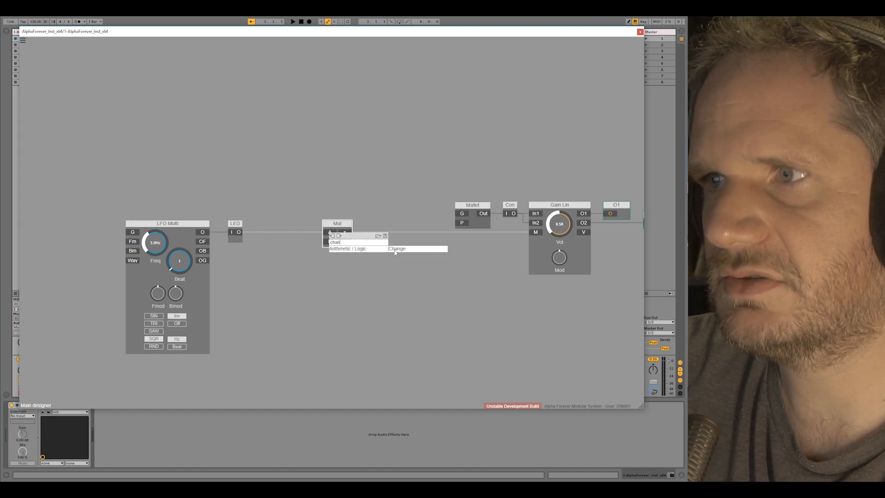
left_click(395, 249)
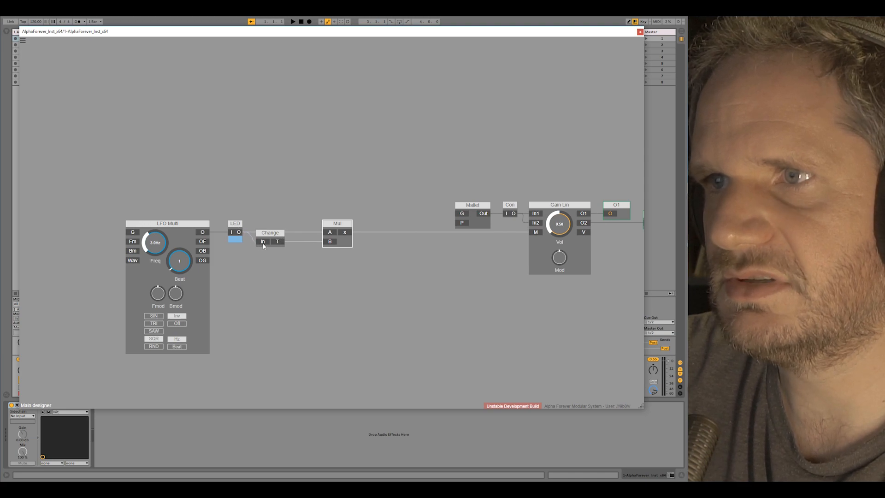
left_click_drag(332, 223, 307, 224)
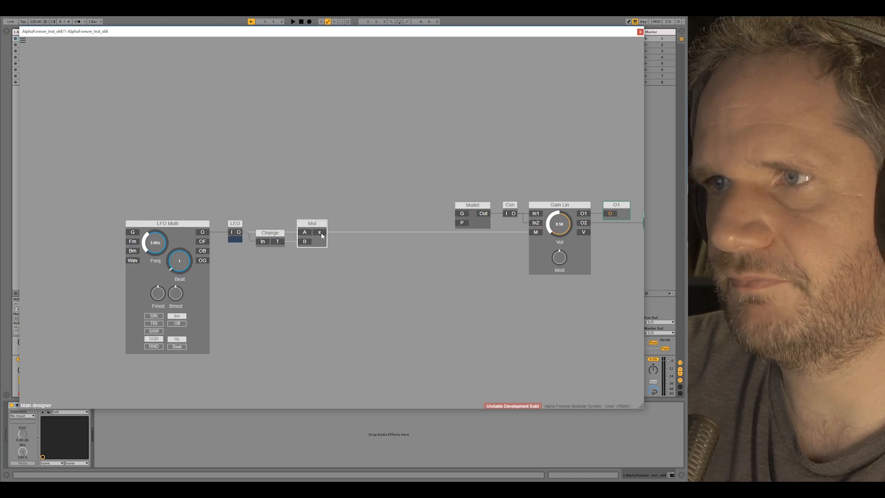
Insert a second LED module on Mul's output and shift the whole LFO chain farther away from Mallet
left_click(320, 231)
type("led")
left_click(396, 242)
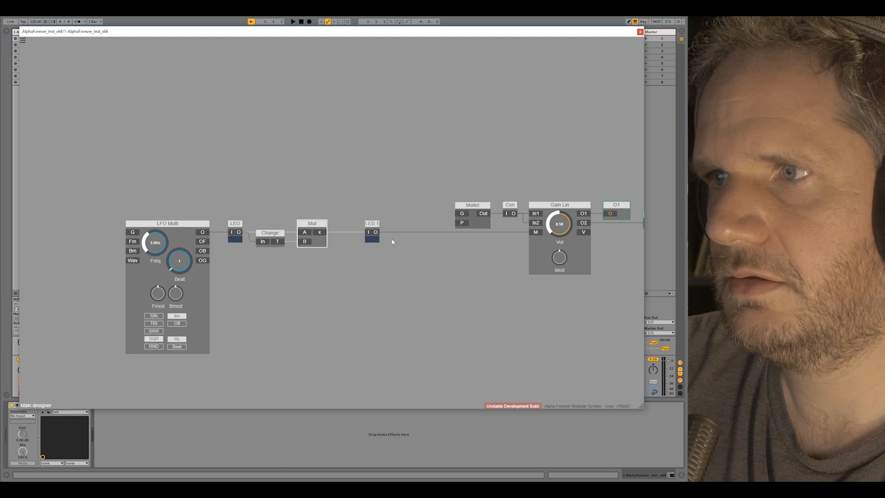
left_click_drag(371, 223, 67, 360)
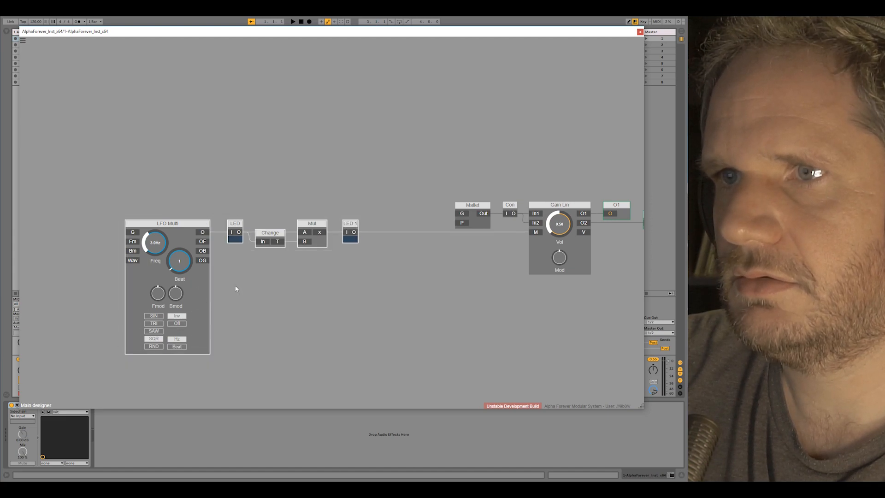
left_click_drag(341, 229, 277, 256)
left_click(272, 221)
left_click_drag(121, 224, 125, 224)
left_click(215, 264)
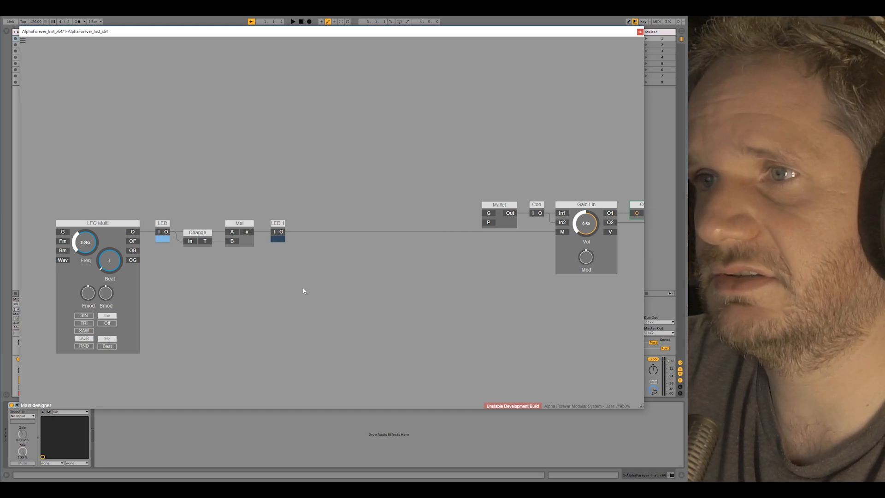
Add a Designer module named Randomizer in the free space between the LFO chain and Mallet
right_click(324, 259)
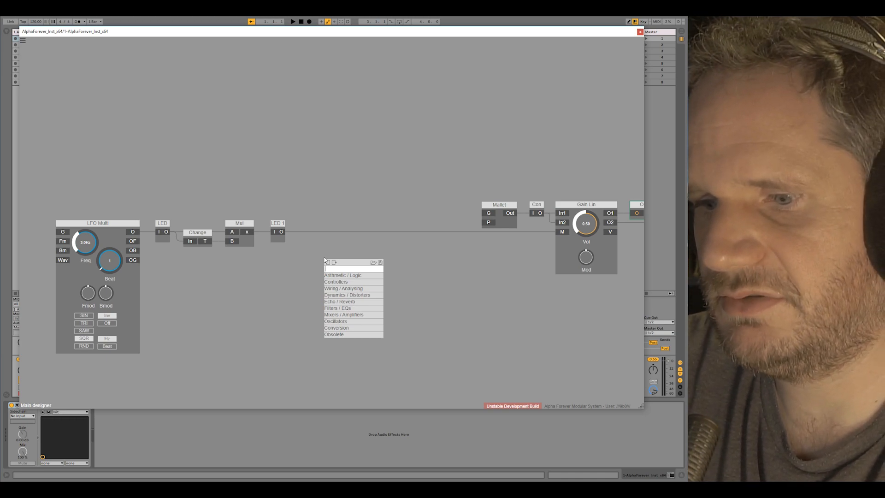
type("des")
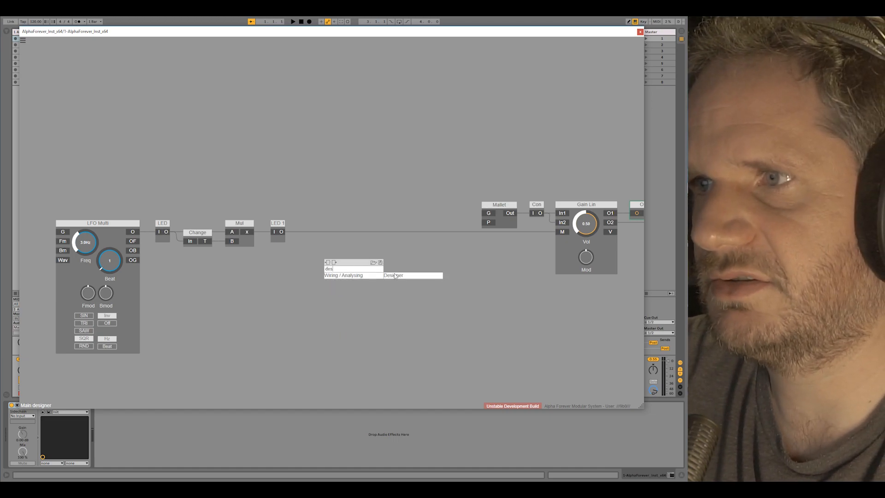
left_click(395, 276)
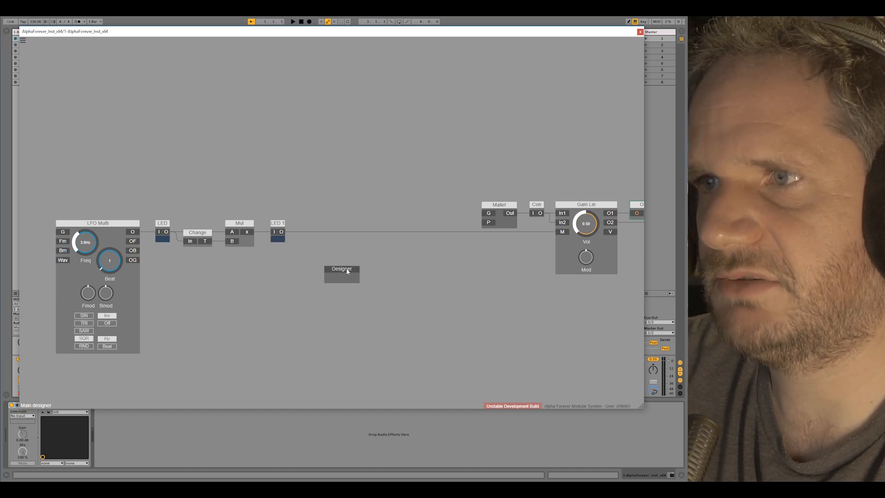
type("Randomizer")
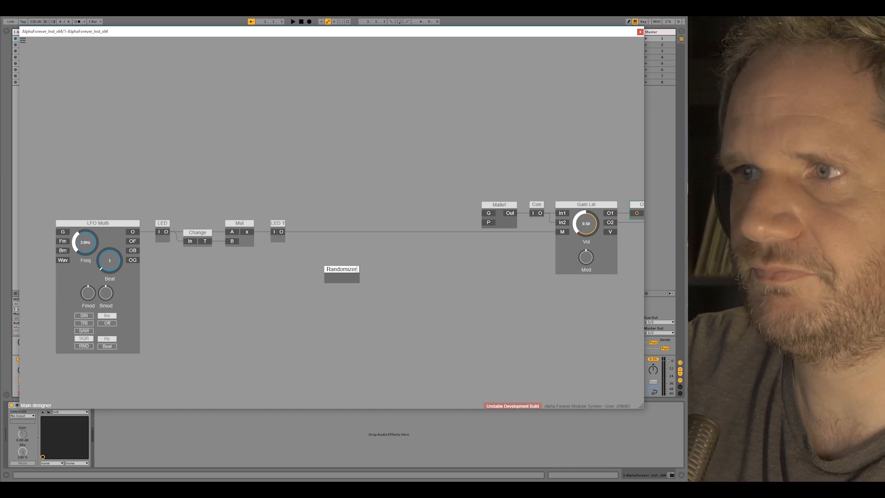
key("Return")
left_click_drag(343, 280, 342, 266)
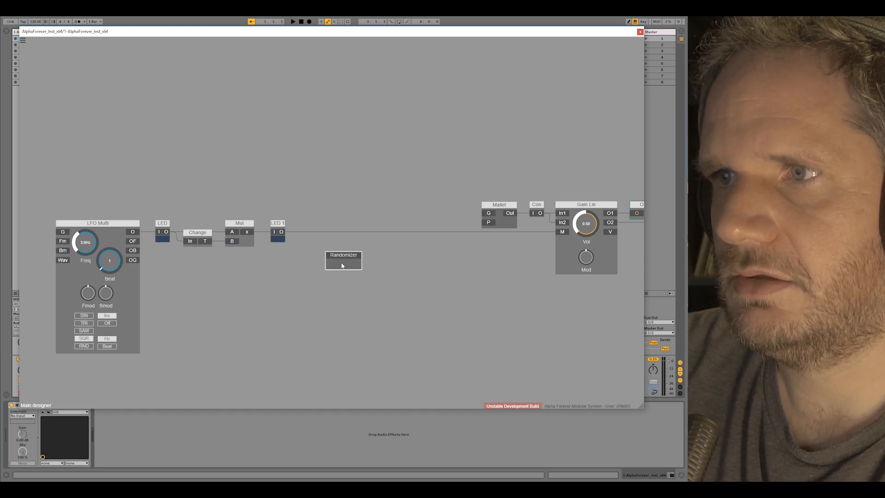
Open the Randomizer designer and add a White Noise module inside it
double_click(342, 266)
double_click(227, 194)
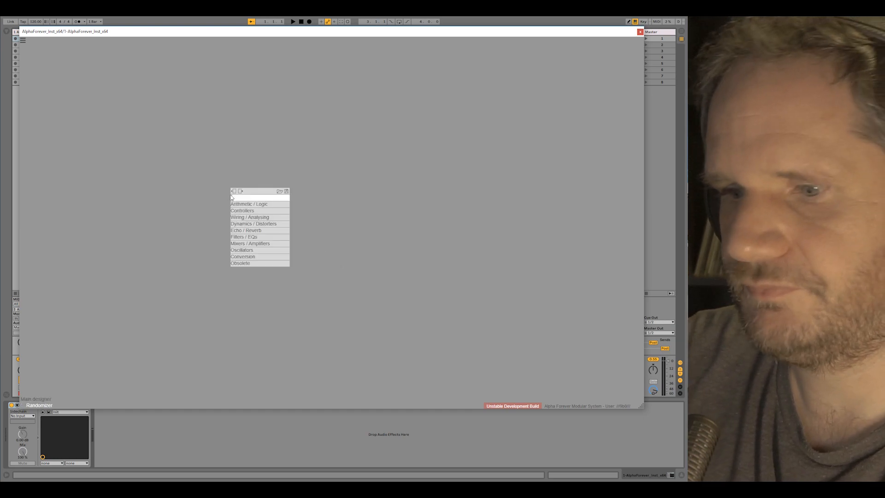
type("noi")
left_click(292, 211)
scroll(277, 197, "up", 5)
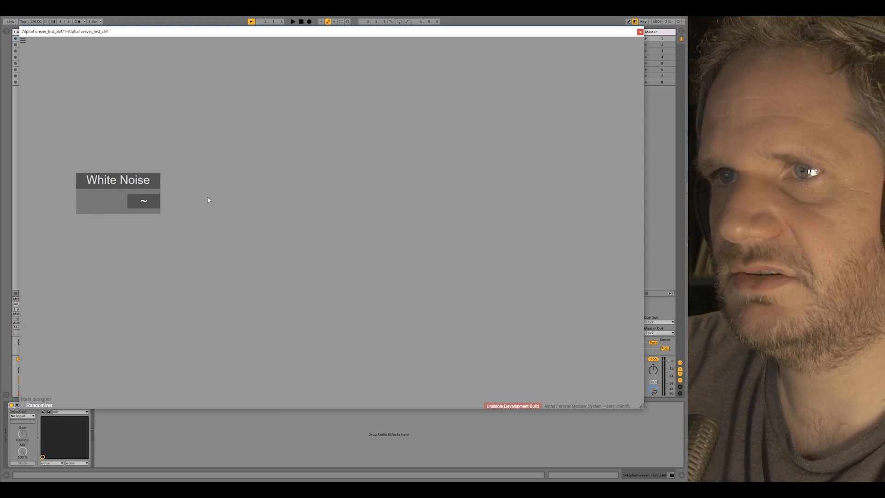
Add a Variable module beside White Noise and wire the noise output to its New port
double_click(238, 202)
type("var")
left_click(304, 211)
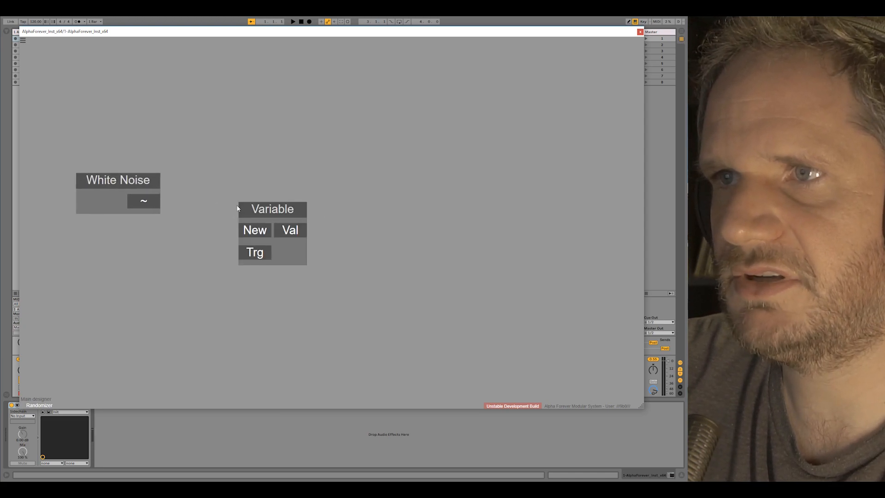
left_click_drag(251, 219, 274, 187)
left_click(218, 257)
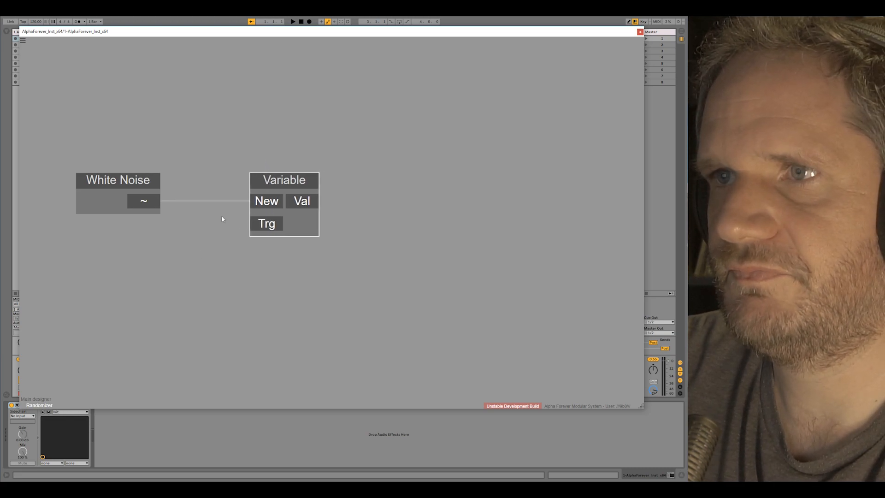
left_click_drag(142, 257, 284, 245)
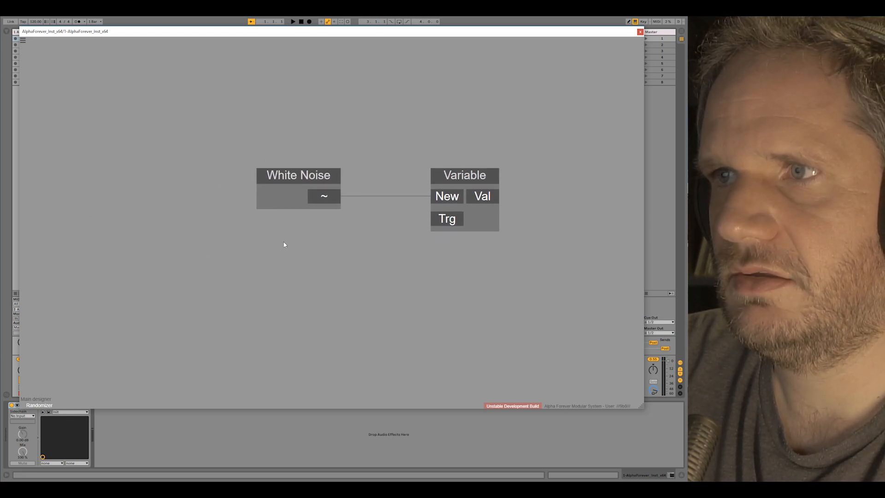
Add an In module below White Noise and rename it Base
right_click(248, 247)
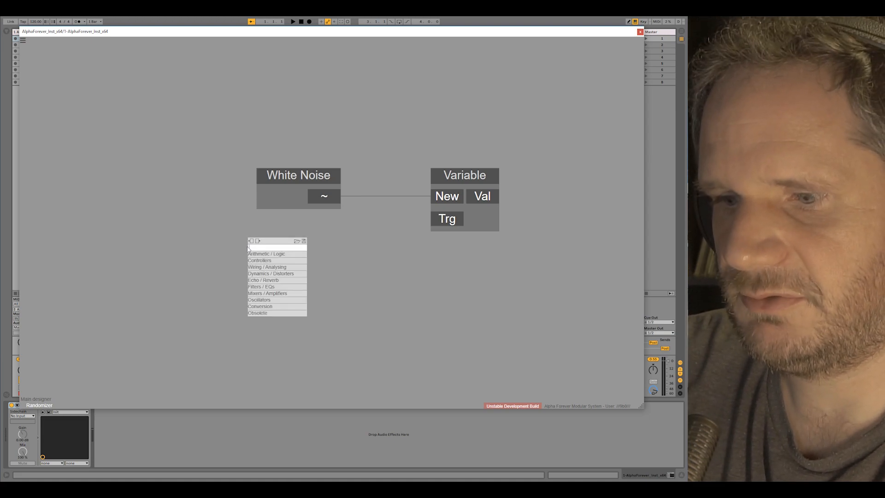
type("in")
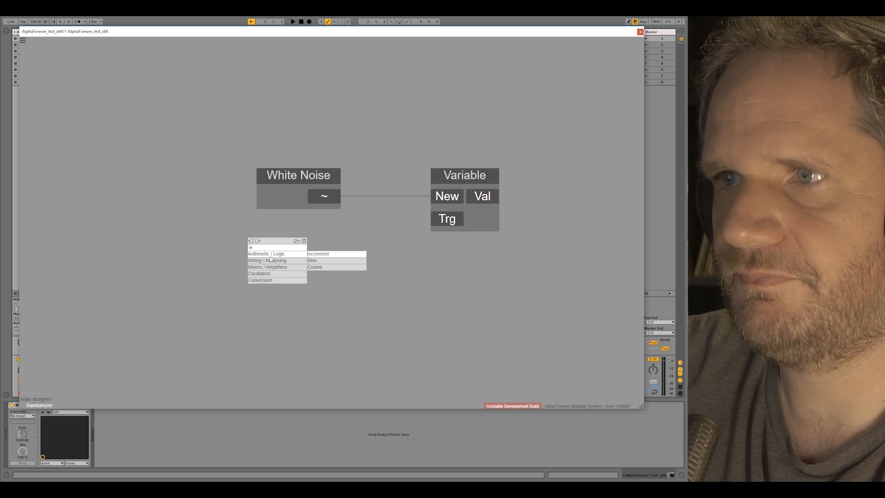
mouse_move(289, 267)
left_click(318, 260)
double_click(278, 252)
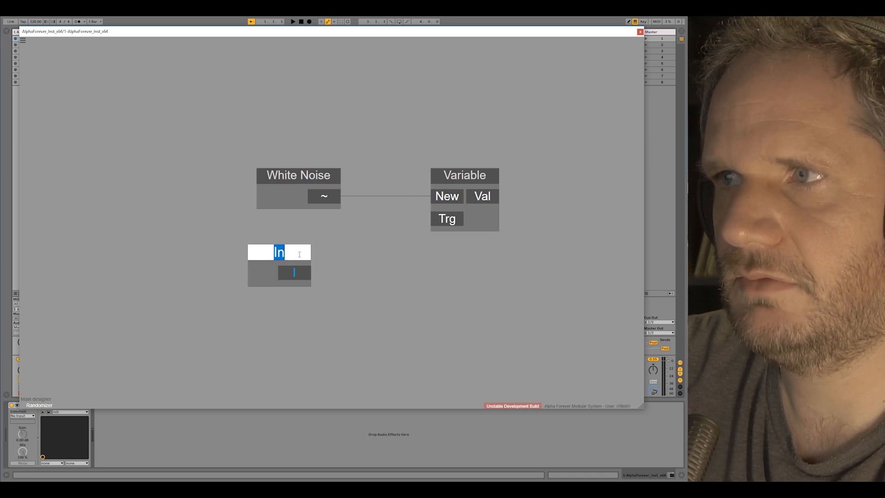
type("Base")
key("Return")
left_click_drag(293, 248, 293, 222)
Duplicate the Base input, left-align the copy beneath it, and rename the copy Spr
key("ctrl+c")
key("ctrl+v")
left_click_drag(331, 359, 275, 271)
left_click(277, 245, "shift")
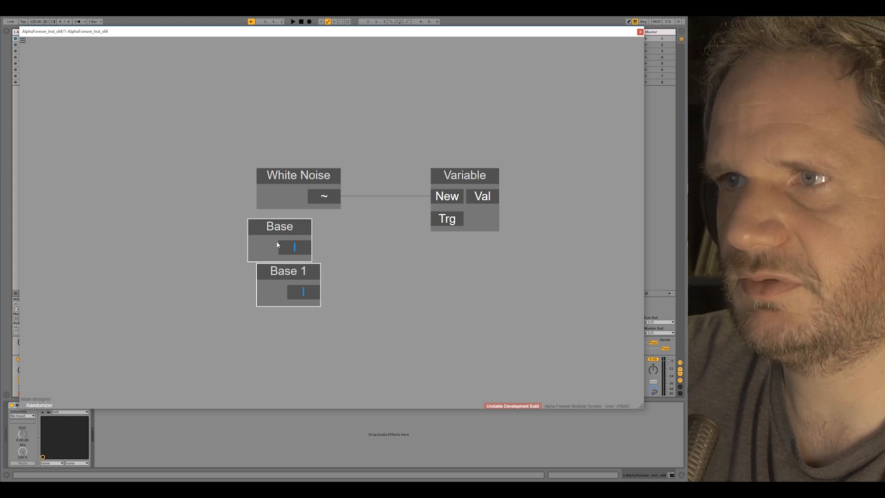
key("l")
double_click(279, 271)
type("Sp")
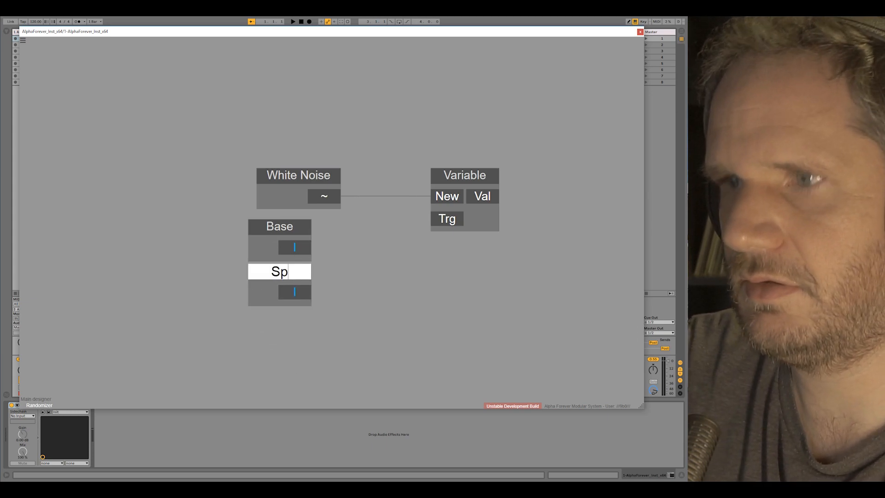
type("r")
key("Return")
Move White Noise and Spr away from Variable and insert a Mul module on the noise output
left_click_drag(321, 177, 155, 177)
left_click_drag(266, 272, 142, 223)
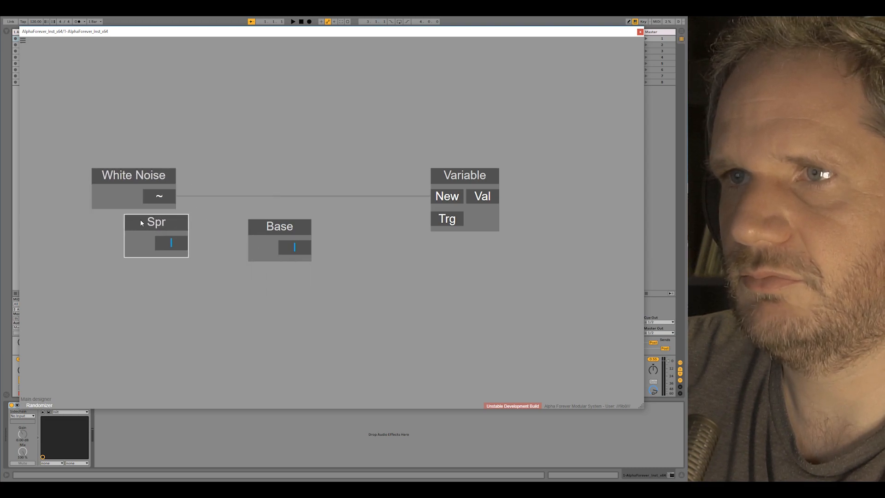
right_click(163, 197)
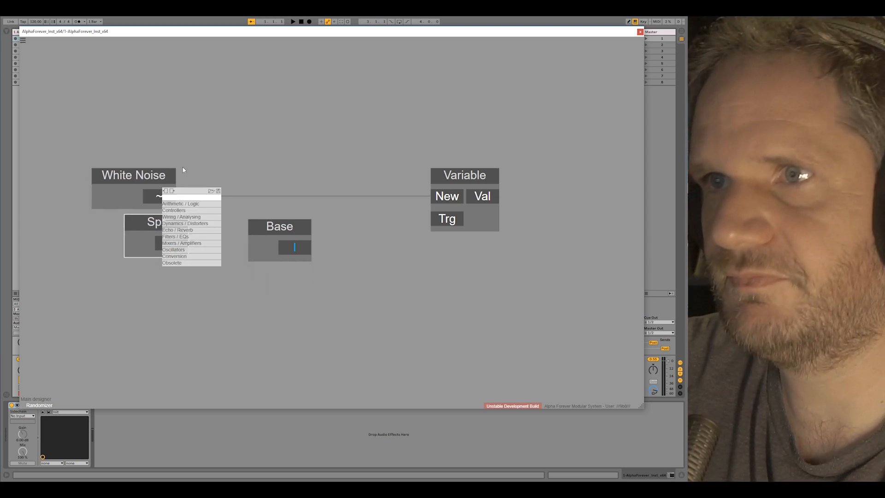
type("mul")
left_click(245, 203)
left_click_drag(275, 179, 312, 179)
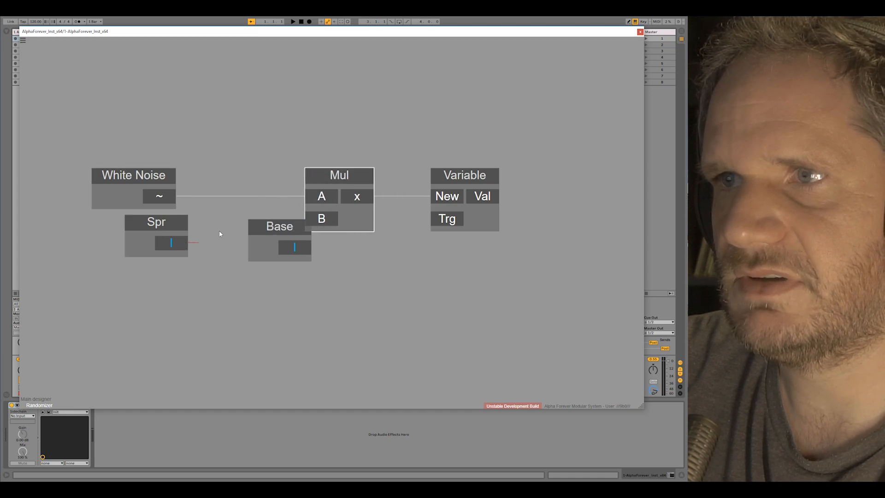
Wire Spr to Mul's B port, place it just before Mul, and move Base down out of the way
left_click_drag(166, 217, 223, 192)
left_click_drag(288, 230, 317, 310)
left_click_drag(334, 176, 302, 176)
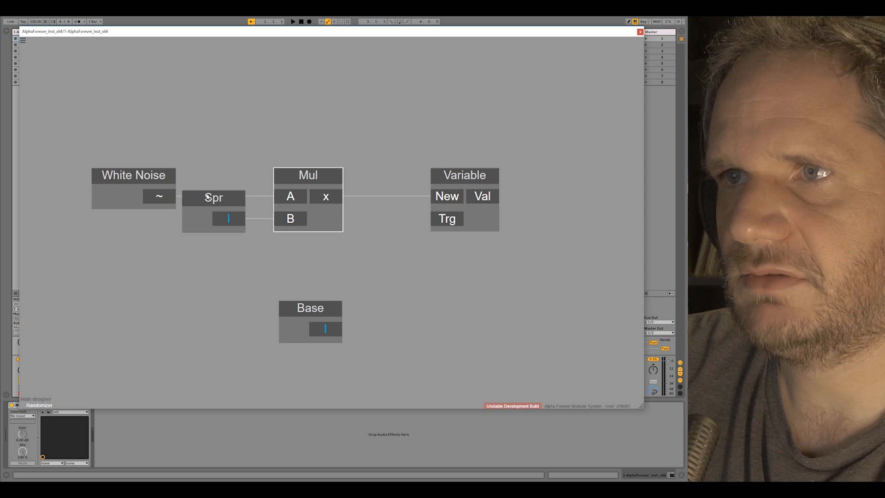
left_click_drag(207, 197, 219, 198)
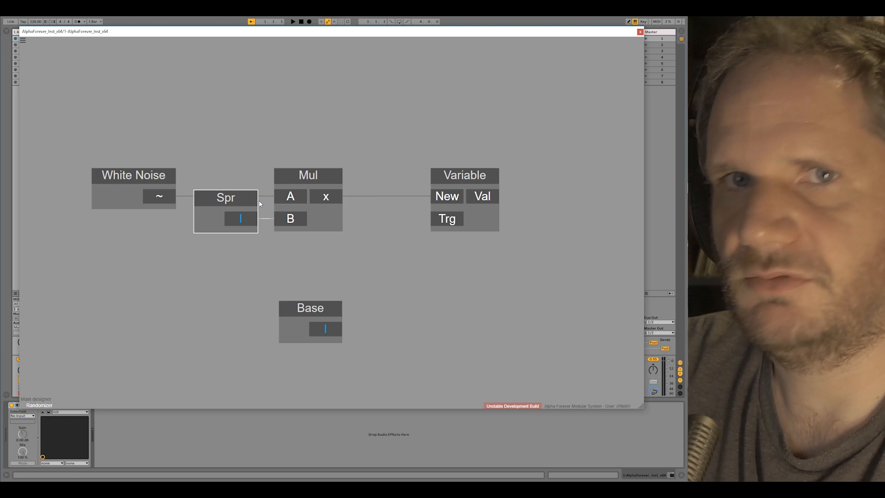
Insert an Add module between Mul and Variable and wire the Base input to its B port
left_click_drag(461, 176, 533, 175)
left_click(450, 233)
right_click(341, 197)
mouse_move(367, 203)
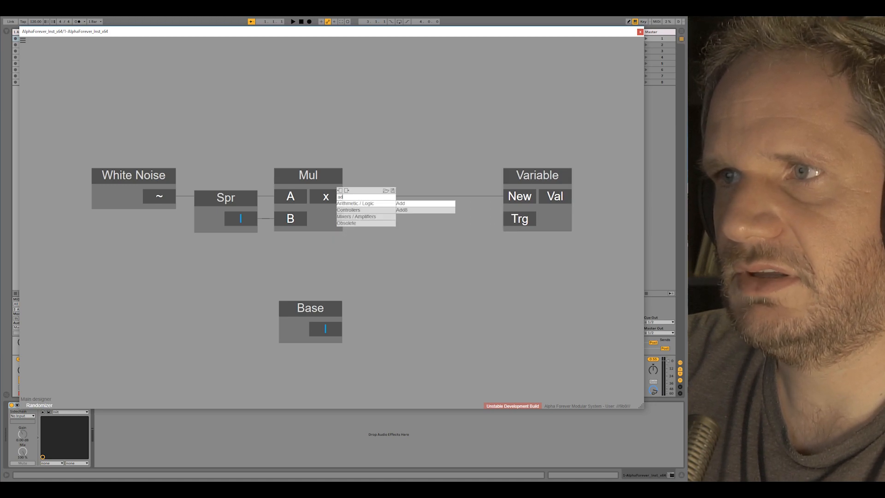
left_click(403, 203)
left_click_drag(454, 180, 415, 180)
left_click_drag(358, 316, 401, 220)
Shift White Noise, Spr and Mul together, place Base between Mul and Add, and move Add closer to Base
left_click_drag(350, 147, 46, 271)
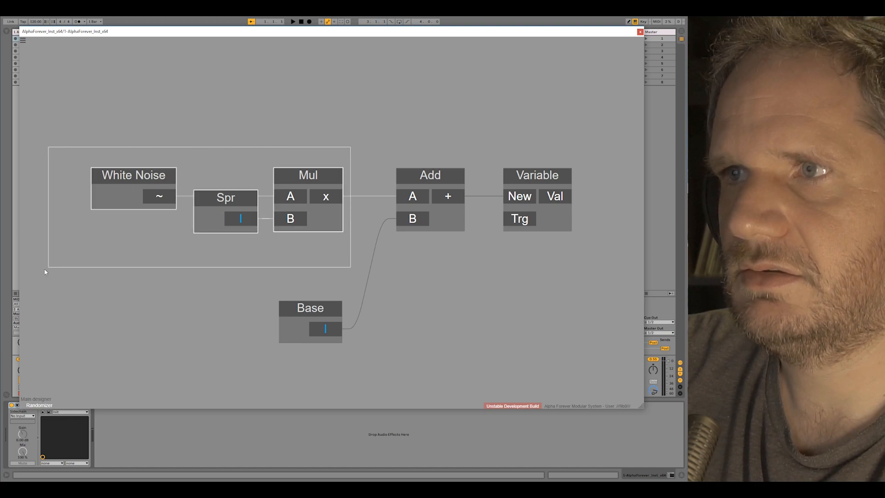
left_click_drag(279, 175, 215, 174)
left_click_drag(325, 331, 335, 218)
scroll(373, 114, "down", 2)
left_click_drag(477, 157, 419, 162)
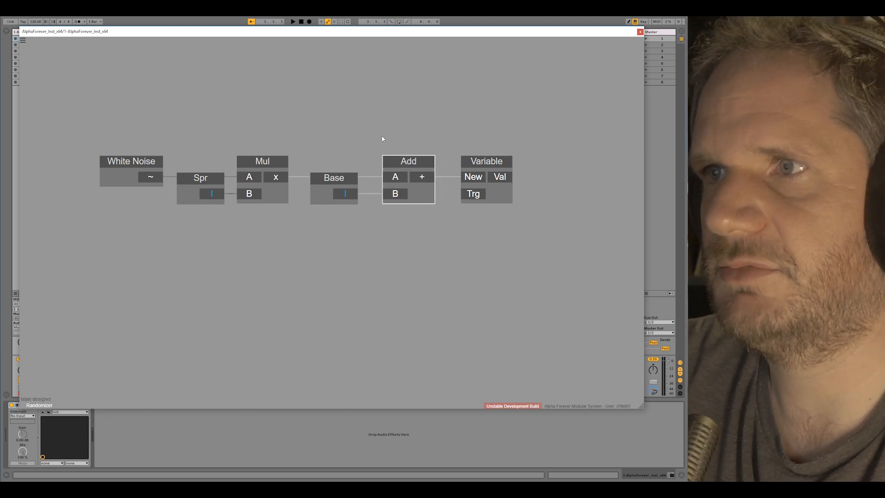
left_click_drag(388, 132, 372, 174)
Make room before Variable and create an input module named T on its Trg port
left_click_drag(467, 203, 526, 203)
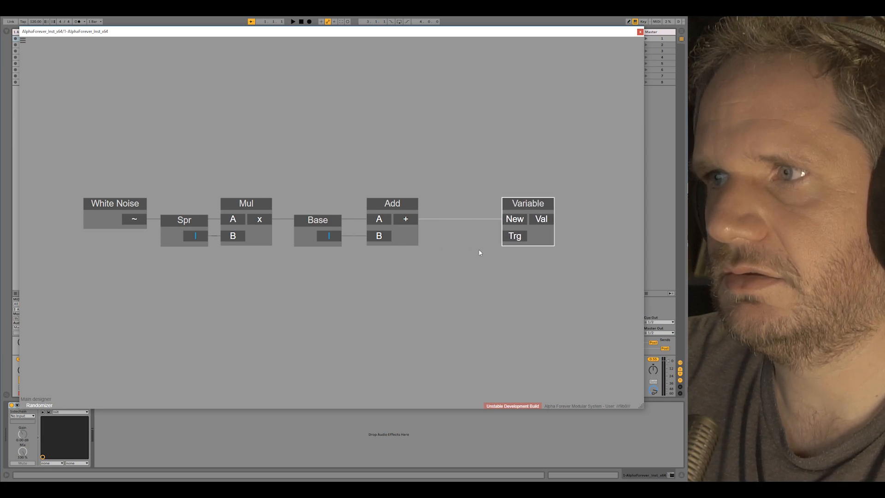
left_click(477, 252)
double_click(515, 236)
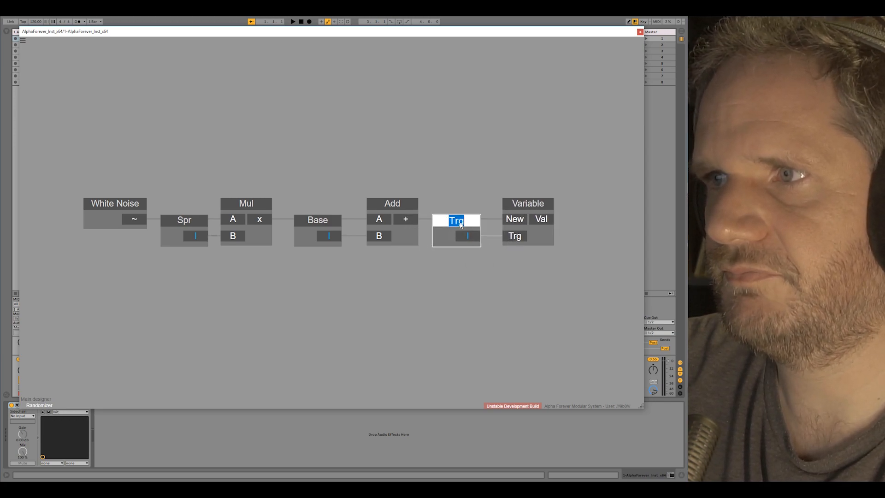
type("T")
key("Return")
Create an output module named Rnd on Variable's Val port, move it closer, and return to the main designer
double_click(456, 224)
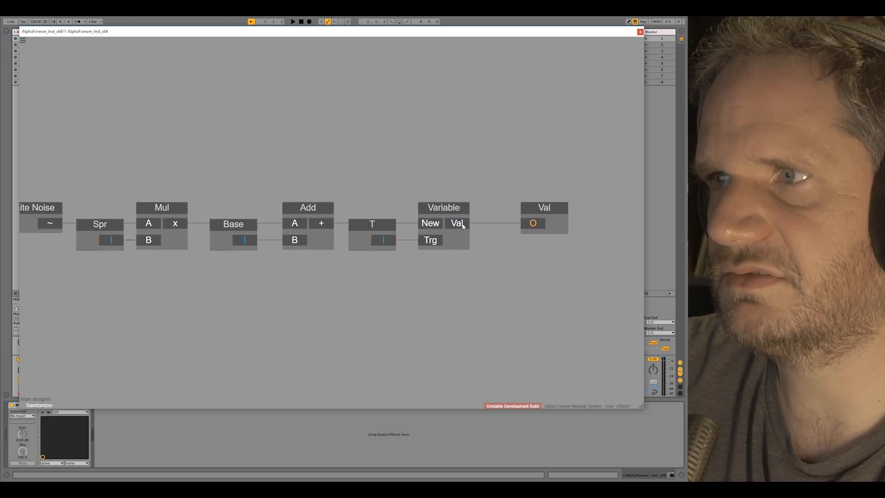
type("Rnd")
key("Return")
left_click_drag(547, 209, 527, 209)
left_click_drag(471, 166, 524, 170)
double_click(478, 170)
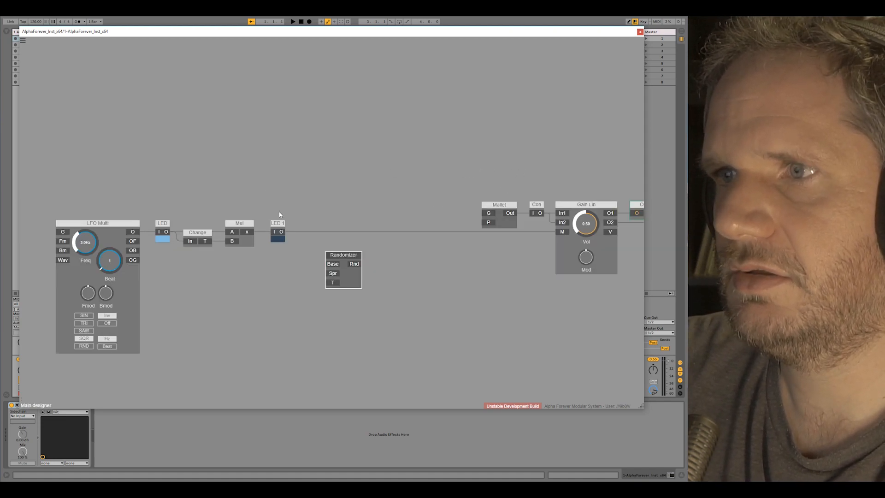
Move Randomizer aside, wire LED 1's output to its T input, and connect its Rnd output to Mallet's P input
left_click(303, 197)
left_click_drag(343, 262, 364, 262)
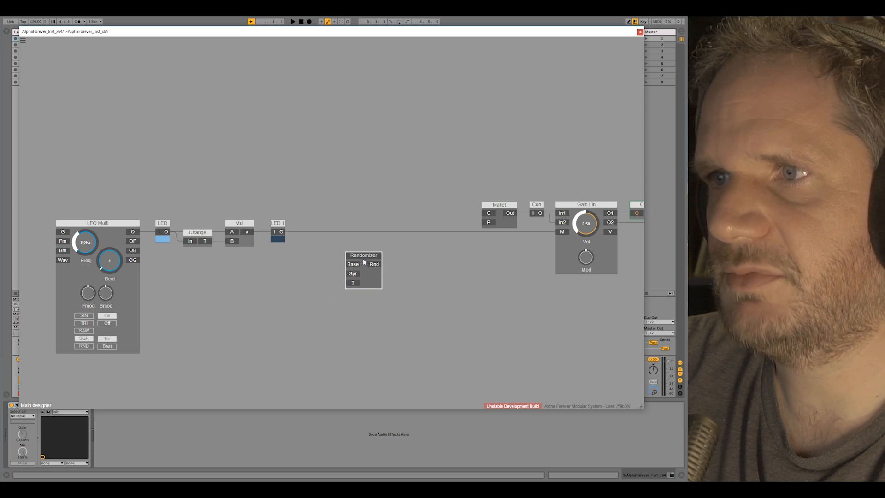
left_click_drag(281, 232, 351, 284)
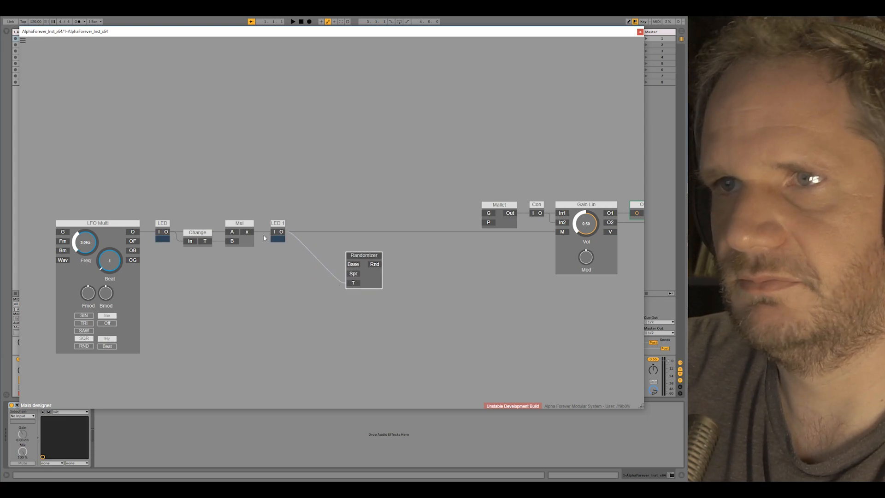
left_click_drag(337, 271, 286, 293)
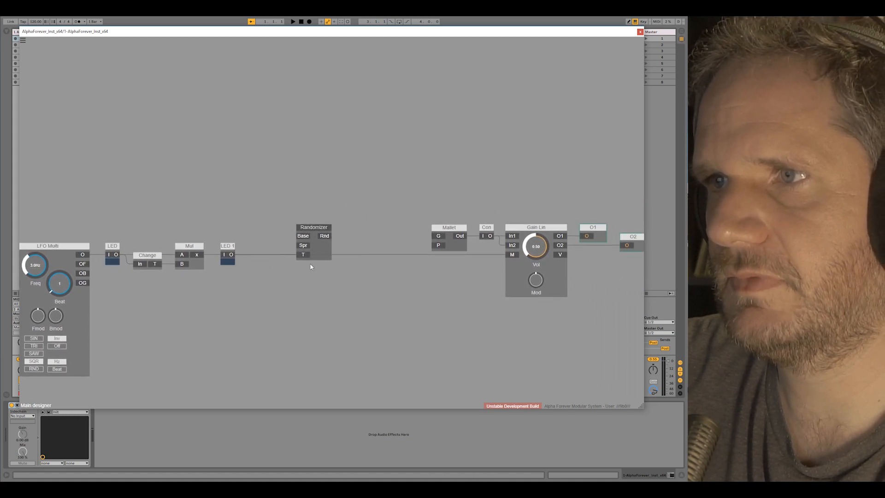
left_click_drag(328, 236, 437, 245)
Line the trigger chain up with Mallet, remove the cable into Gain Lin's M input, and move Randomizer closer to Mallet
left_click_drag(384, 222, 497, 187)
left_click_drag(77, 163, 480, 392)
left_click_drag(436, 193, 436, 203)
left_click_drag(494, 263, 328, 275)
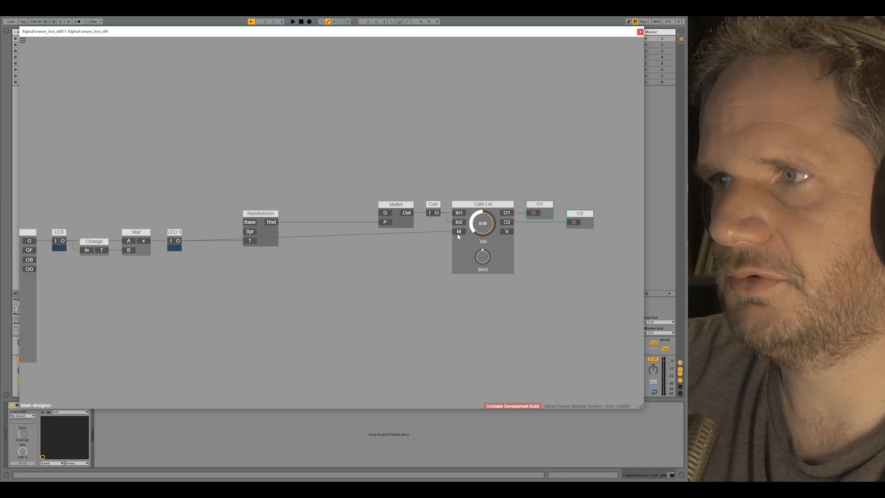
right_click(458, 233)
left_click_drag(269, 215, 330, 214)
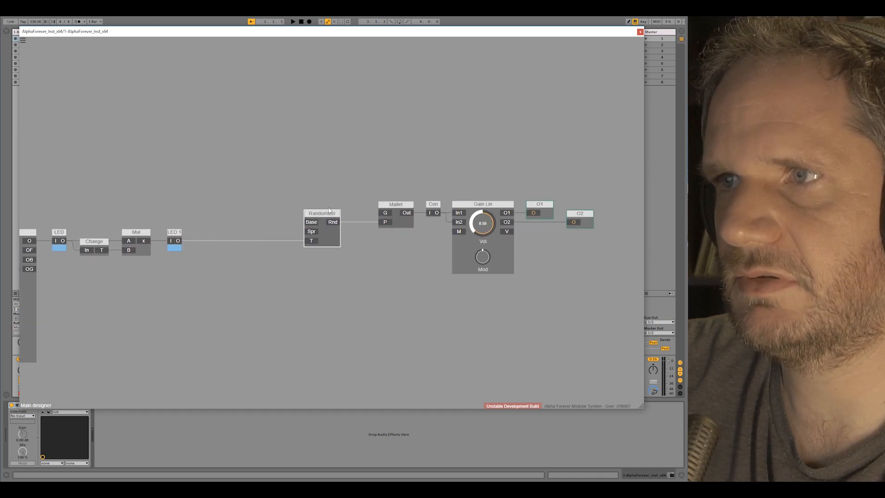
Create a constant on Randomizer's Base input and set it to 52
scroll(231, 206, "up", 2)
left_click_drag(284, 195, 389, 184)
double_click(448, 221)
double_click(380, 221)
type("5")
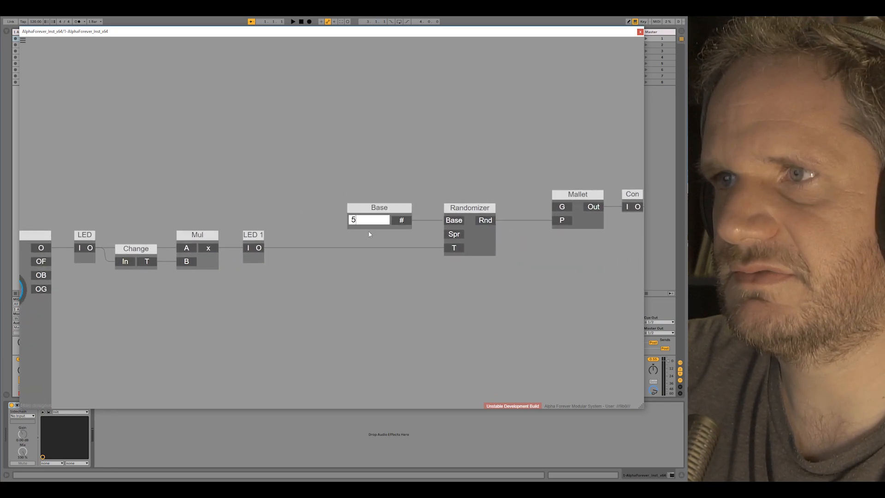
type("2")
key("Return")
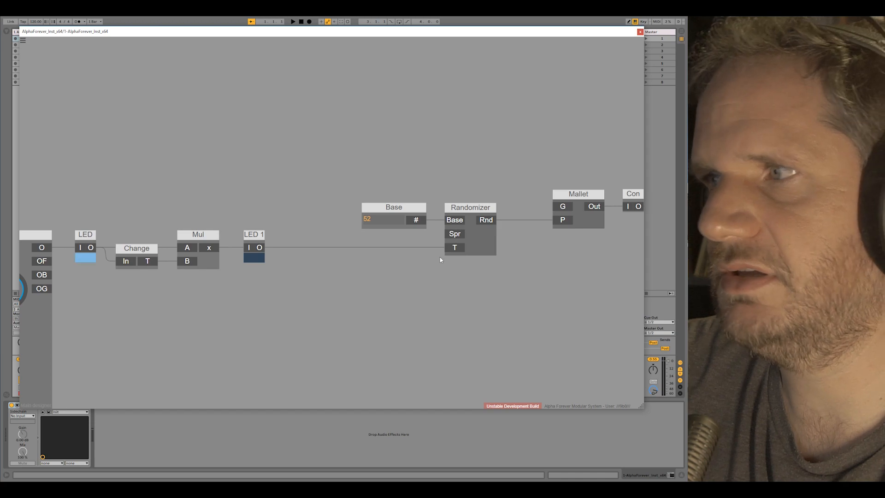
Create a constant on Randomizer's Spr input, place it beside Base, and set it to 12
double_click(456, 234)
left_click_drag(382, 222, 324, 222)
double_click(321, 233)
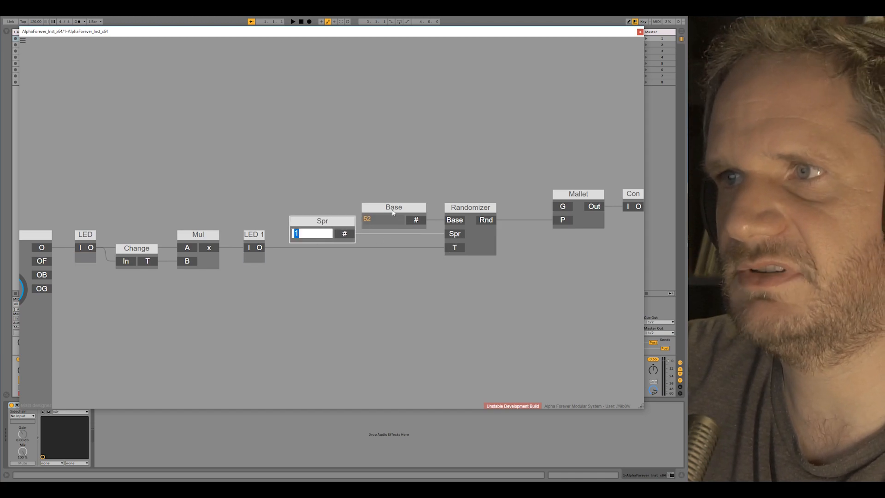
type("12")
key("Return")
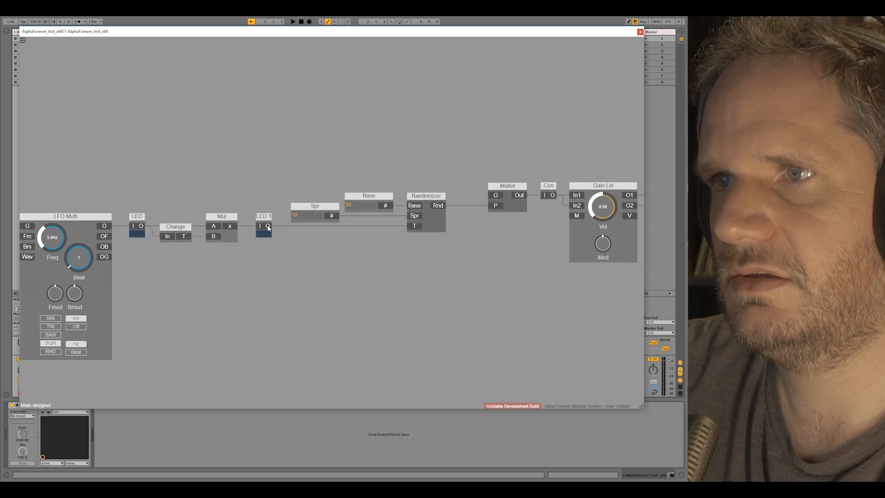
Wire LED 1's output to Mallet's G input through a connector module placed above Spr
left_click_drag(479, 192, 494, 198)
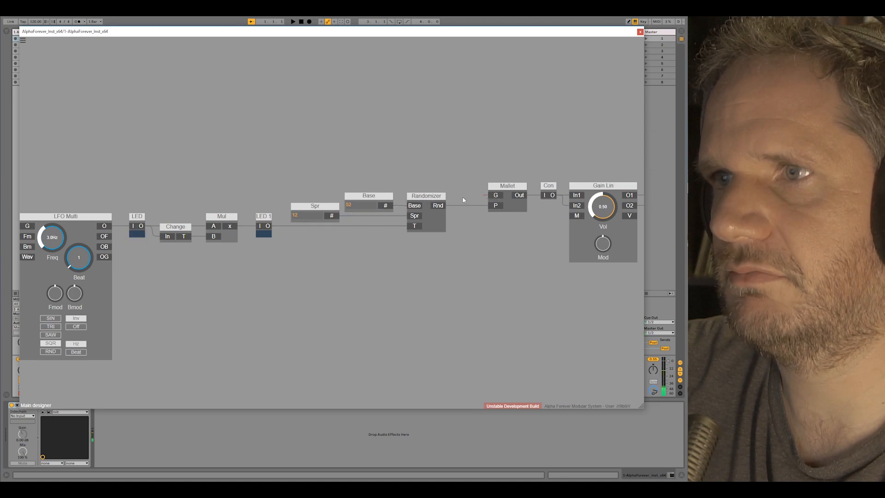
right_click(491, 195)
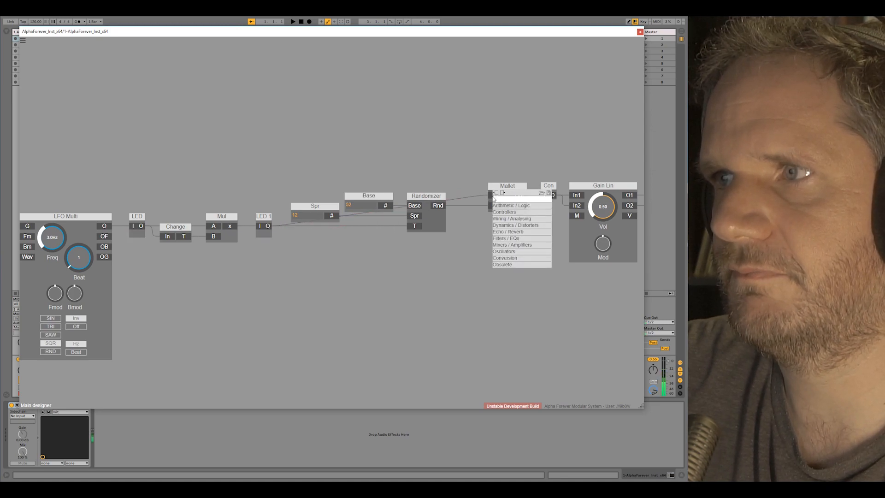
mouse_move(513, 220)
left_click(558, 277)
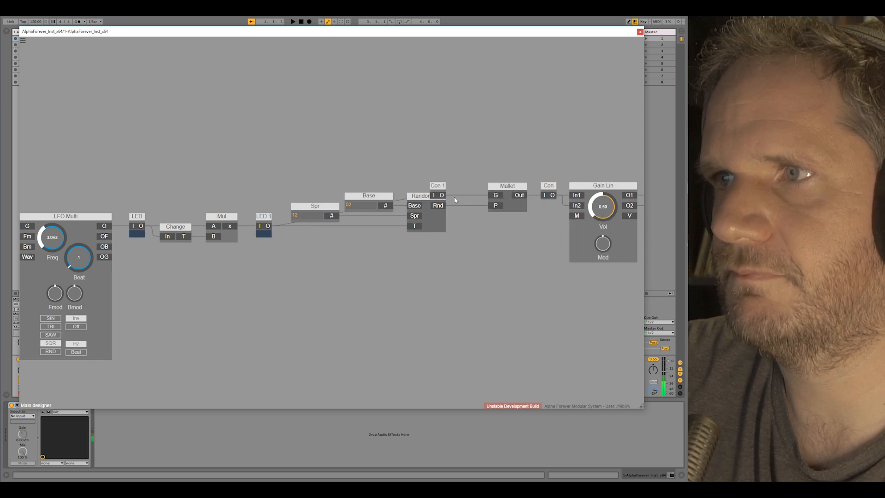
left_click_drag(398, 184, 291, 184)
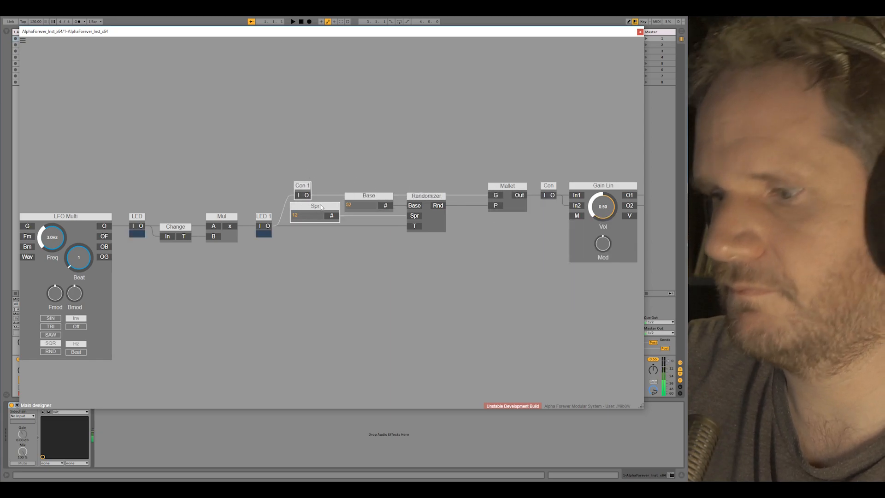
Move all modules feeding Mallet closer to it and set Gain Lin's volume to 0.00
scroll(323, 259, "down", 5)
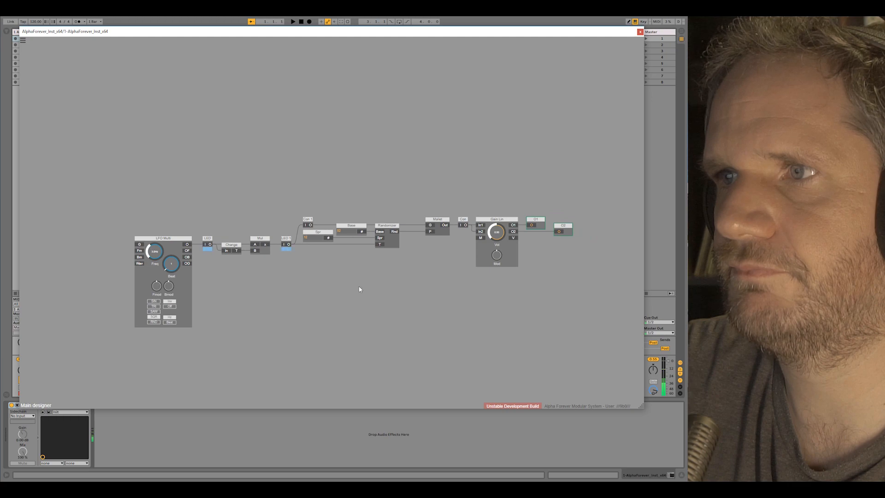
left_click_drag(114, 199, 415, 366)
left_click_drag(387, 231, 400, 230)
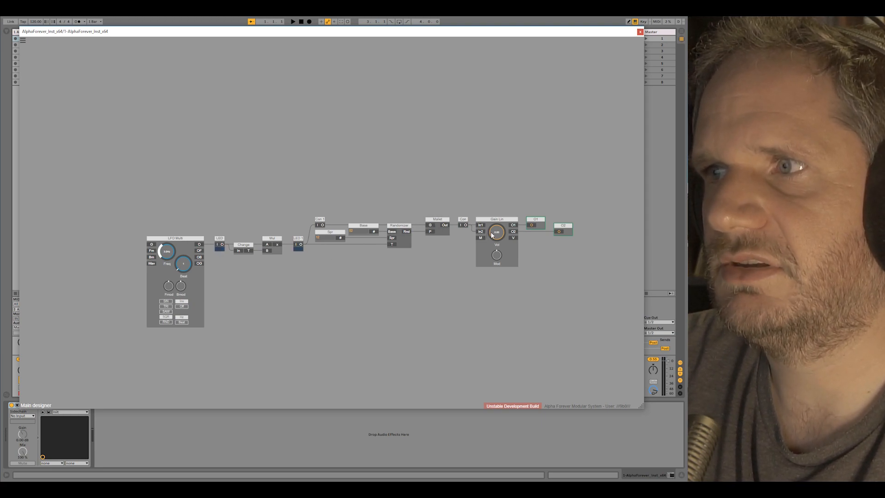
left_click_drag(491, 235, 501, 218)
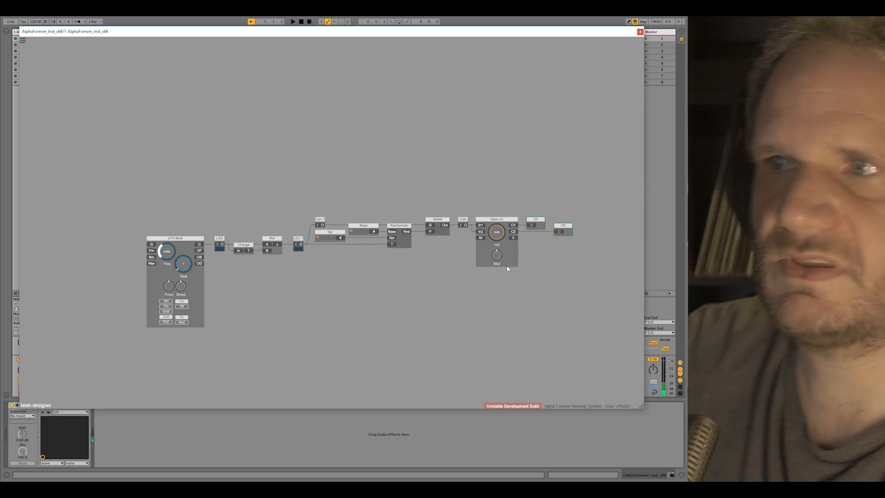
Widen the space between Randomizer and Mallet by shifting the selected modules apart
left_click_drag(451, 277, 231, 294)
left_click_drag(238, 222, 419, 322)
left_click_drag(206, 222, 381, 303)
left_click_drag(290, 238, 377, 238)
scroll(234, 259, "up", 3)
Create an empty custom module named Scale in the space between Randomizer and Mallet
double_click(233, 257)
mouse_move(258, 275)
left_click(296, 284)
type("Sc")
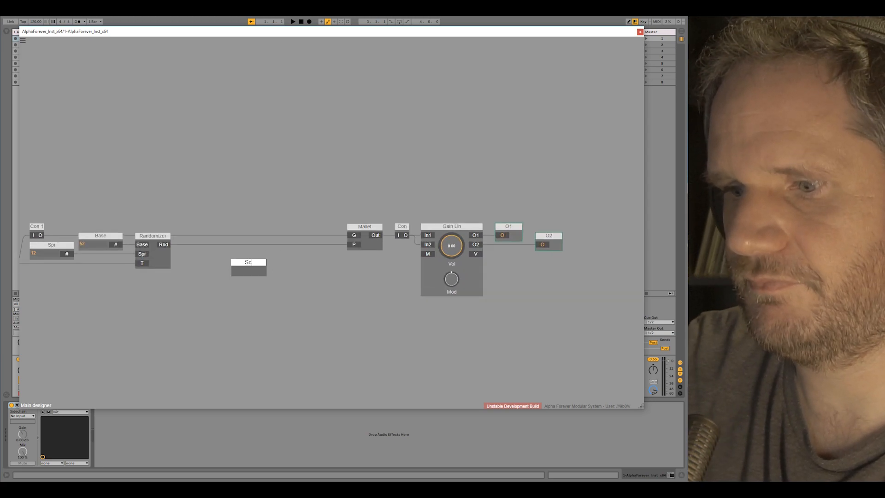
type("ale")
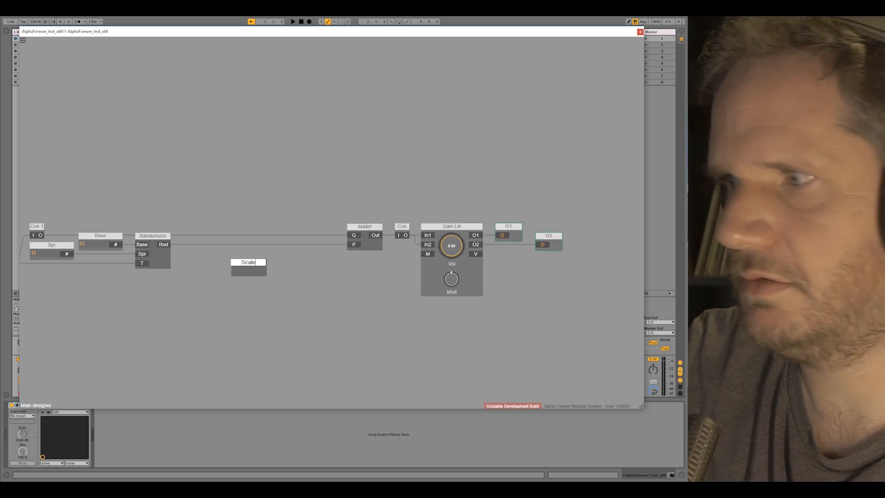
Open the Scale module and insert an Array 64 Mono module inside it
double_click(245, 271)
double_click(236, 209)
type("arr")
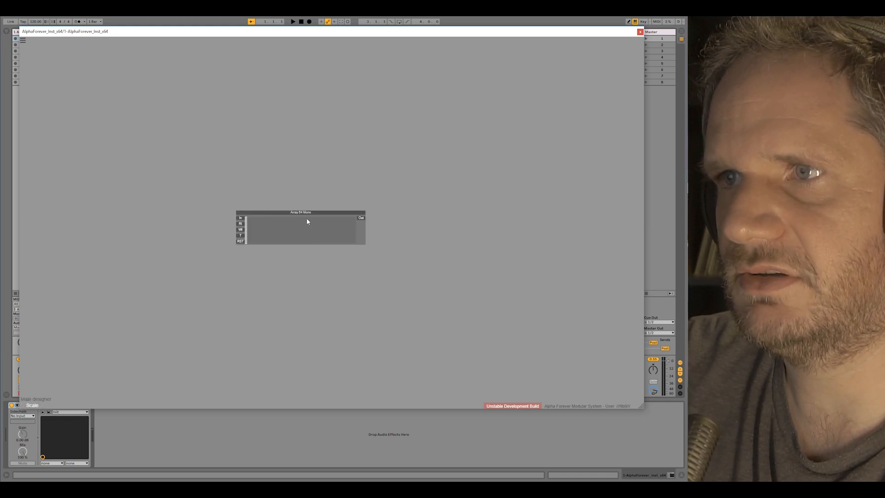
left_click(309, 220)
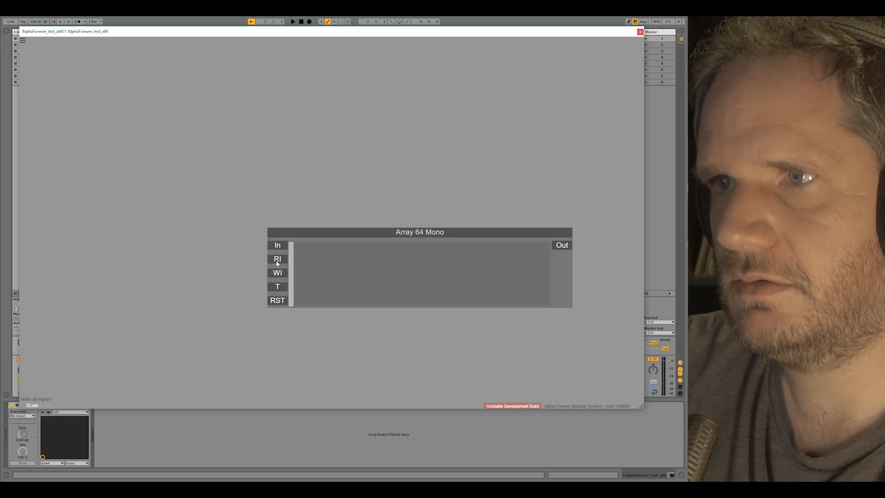
Create an input module named P on the array's RI port and an output module named Psc on its Out port
double_click(276, 261)
double_click(214, 246)
left_click_drag(451, 191, 292, 187)
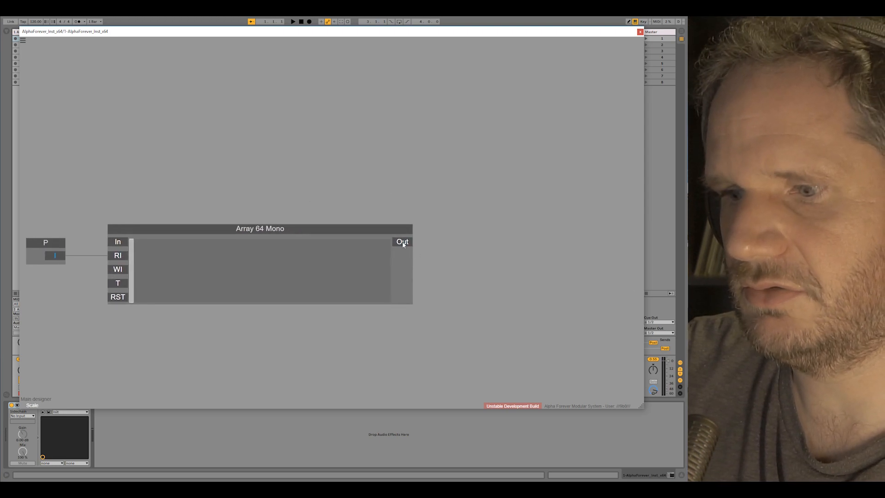
double_click(403, 244)
double_click(475, 228)
type("Psc")
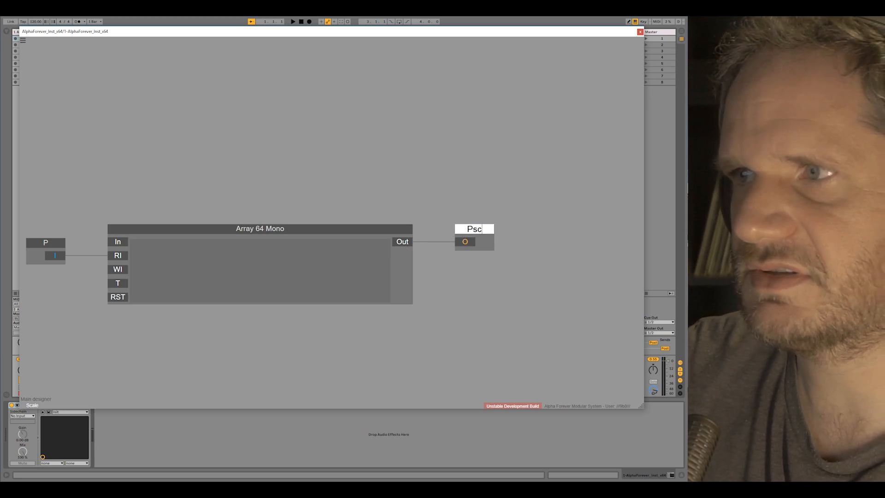
key("Return")
Place P above the array's input side and move Psc farther from the array's output
scroll(383, 202, "down", 3)
left_click_drag(228, 186, 285, 184)
left_click_drag(204, 226, 212, 180)
left_click_drag(499, 219, 534, 219)
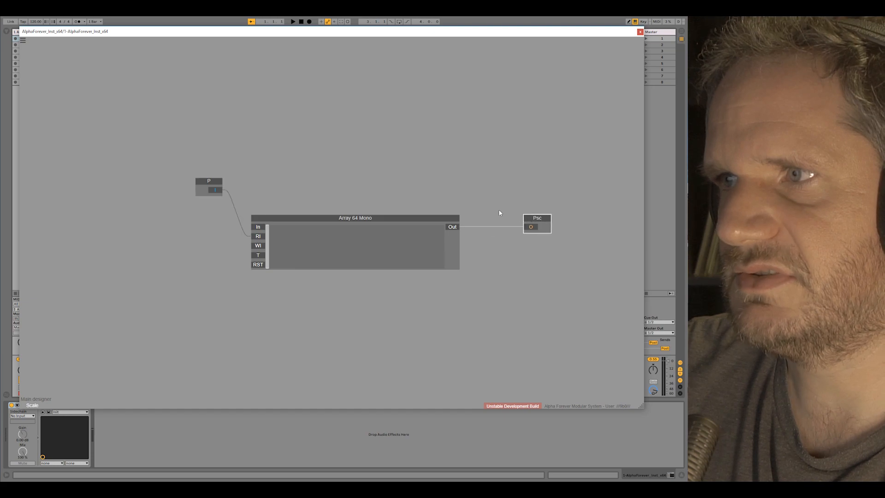
Insert an Add module before Psc, wire P to its A port, and line P up with it
right_click(482, 185)
type("add")
key("Return")
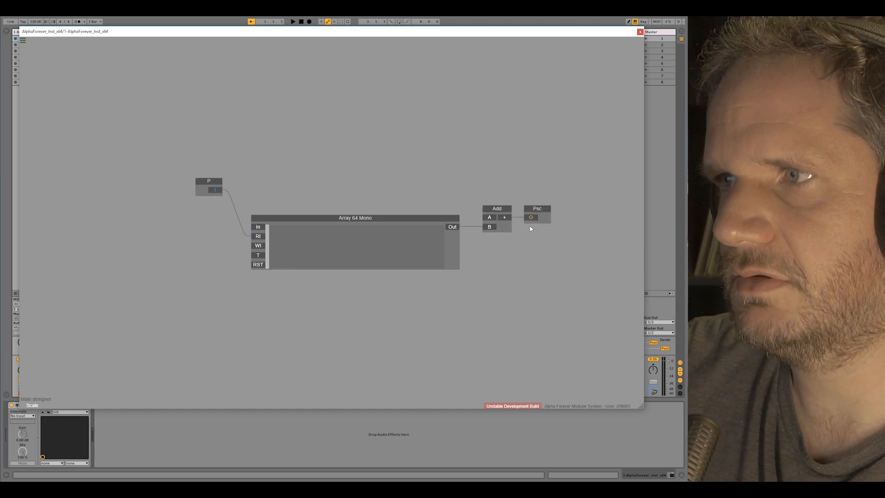
left_click_drag(225, 184, 158, 211)
right_click(256, 228)
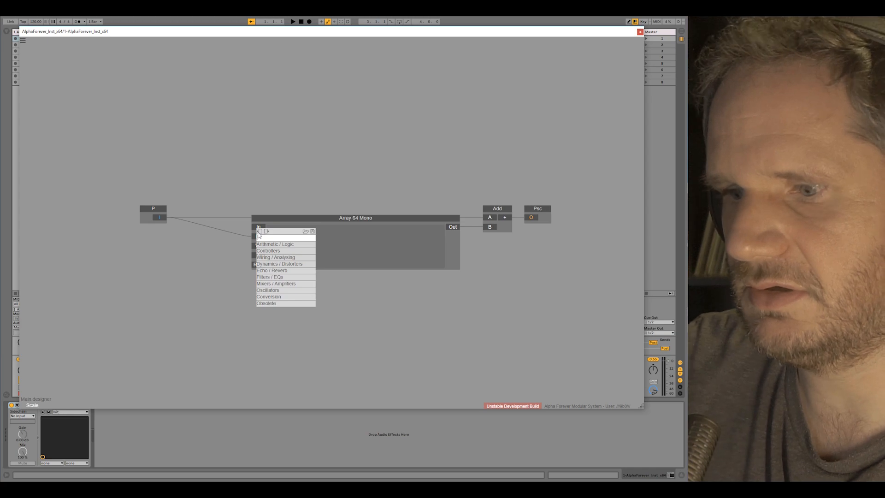
type("modul")
key("Return")
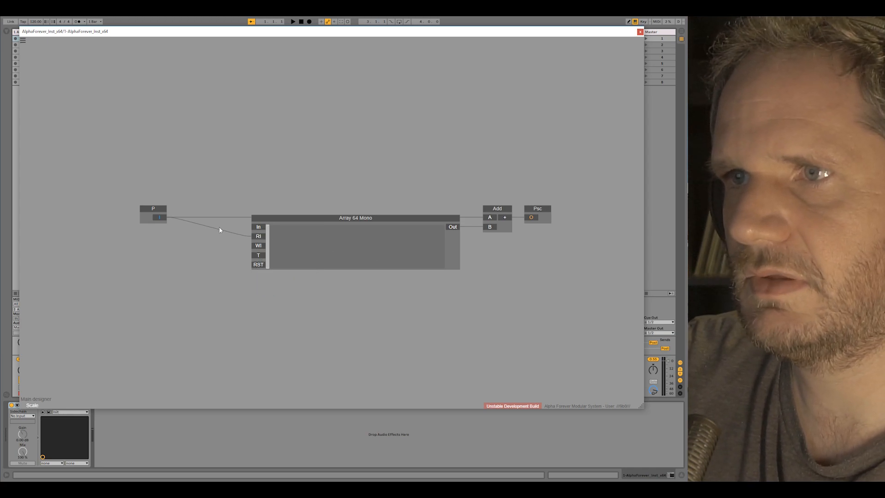
Insert a Modulo module between P and the array's RI port, and move P and Modulo closer to the array
right_click(256, 235)
type("modu")
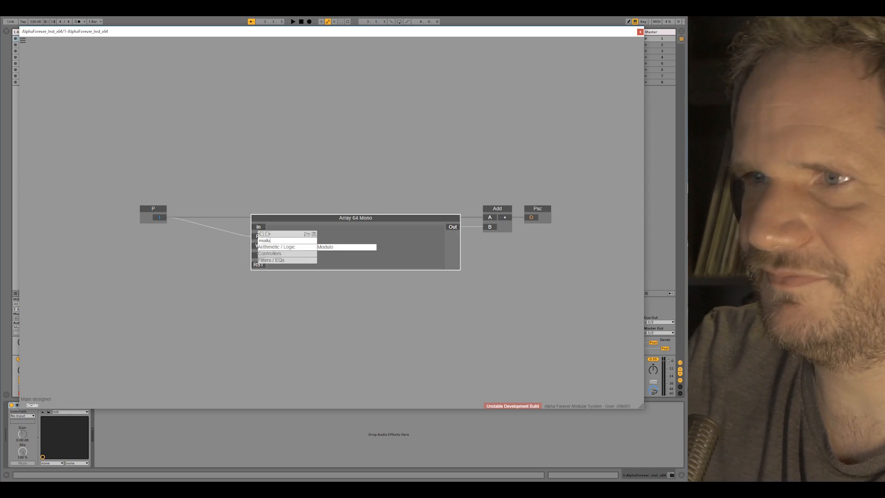
key("Return")
left_click_drag(131, 191, 225, 271)
left_click_drag(203, 227, 232, 227)
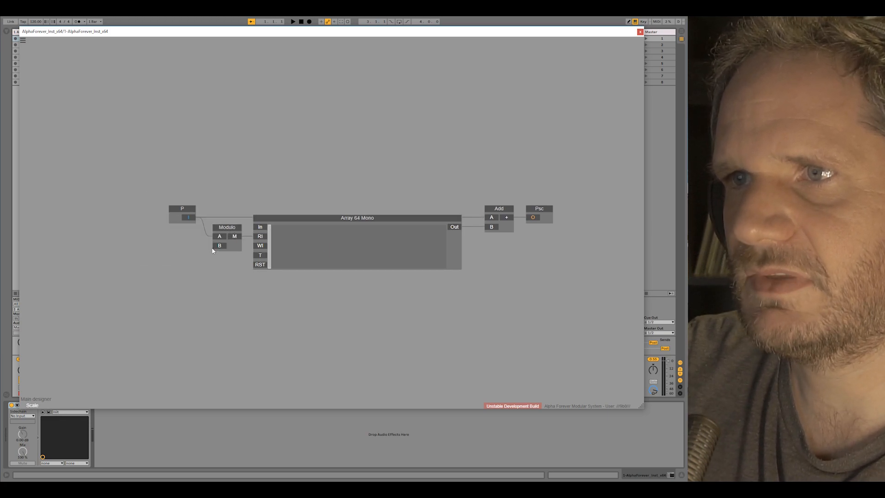
Create a constant on Modulo's B input, set it to 12, and align its right edge with P
double_click(219, 245)
double_click(156, 245)
type("12")
key("Return")
left_click_drag(113, 183, 215, 269)
key("r")
left_click(233, 273)
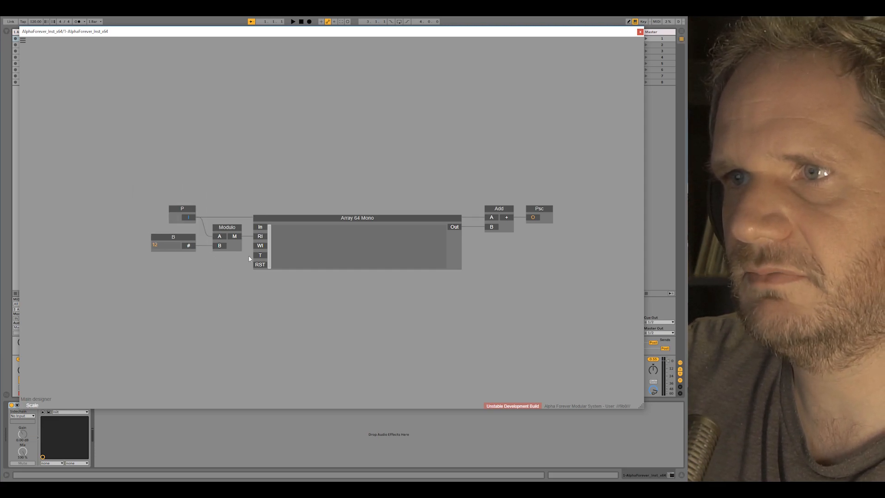
Create a constant on the array's T input, place it beyond the B constant, and return to the main designer
double_click(263, 256)
left_click_drag(212, 246, 124, 246)
double_click(411, 161)
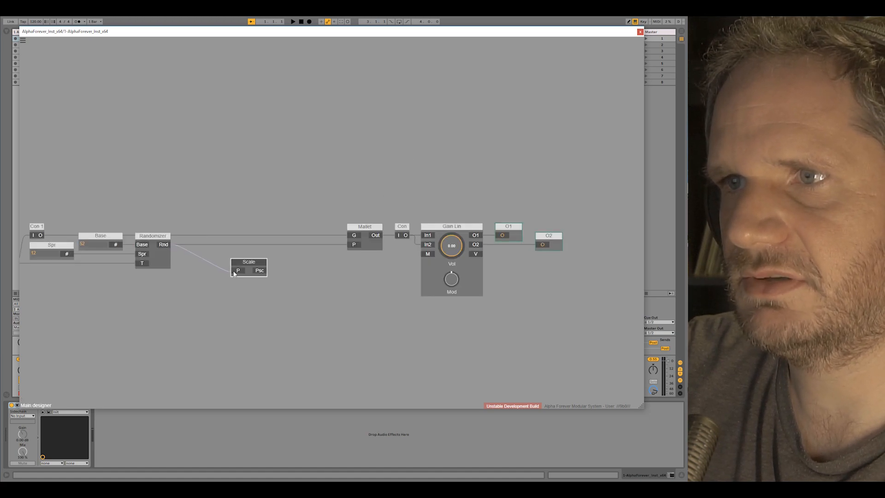
Wire Scale between Randomizer's Rnd output and Mallet's P input, align it with the chain, and reopen it
left_click_drag(345, 247, 353, 245)
key("a")
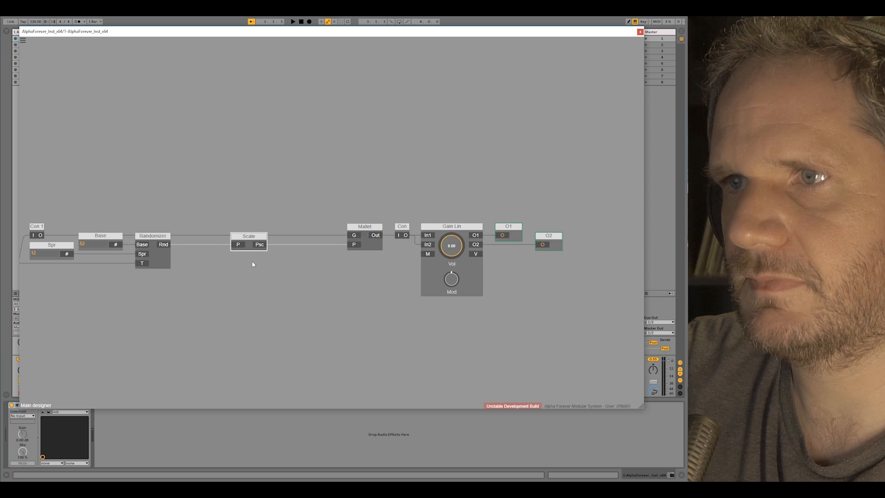
double_click(248, 250)
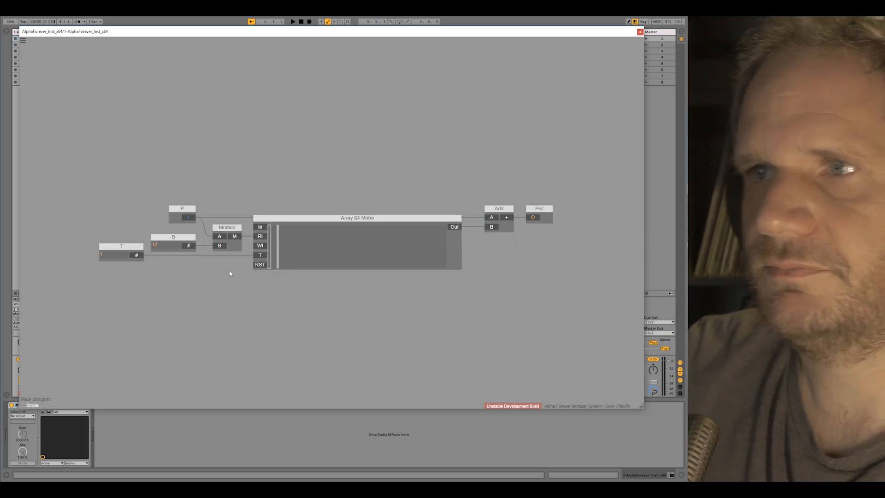
Create a constant on the array's In input and a stepped knob on WI with a maximum of 11
scroll(211, 287, "up", 3)
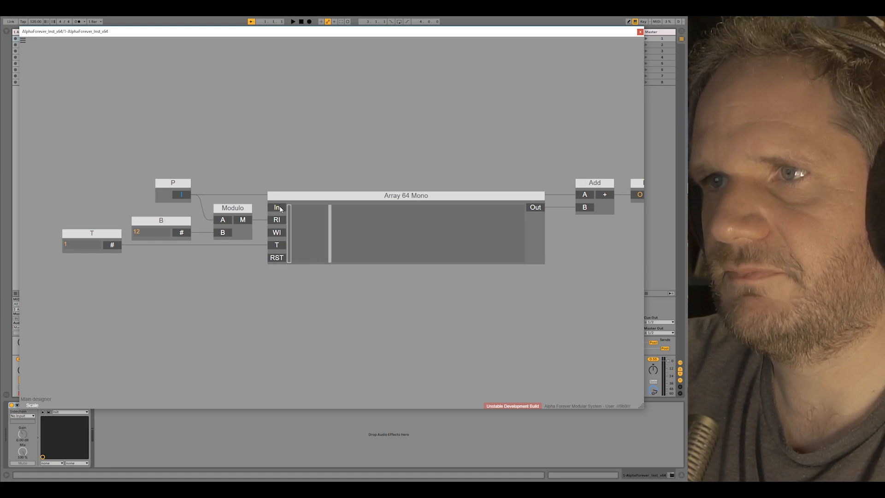
double_click(278, 209)
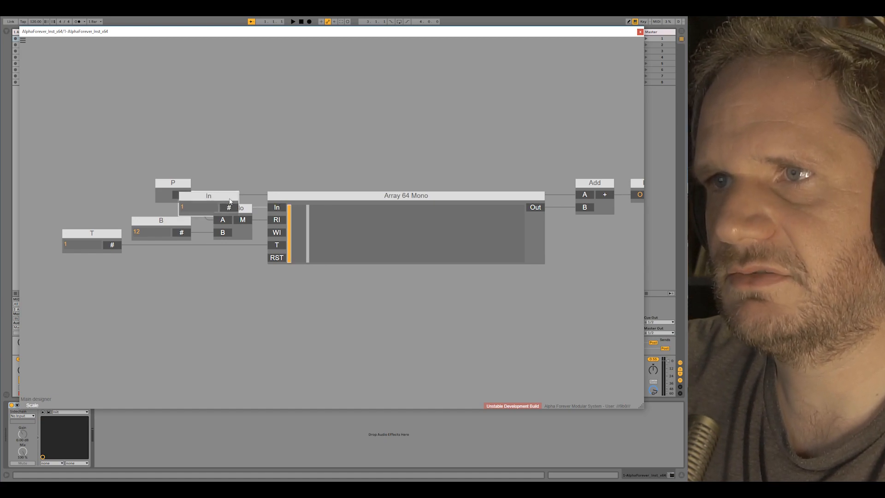
double_click(276, 232)
double_click(214, 374)
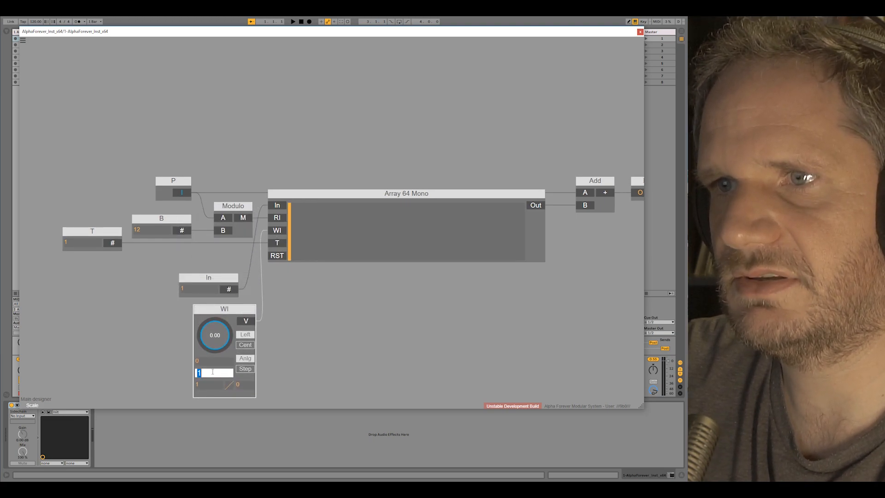
type("12")
key("BackSpace")
key("Return")
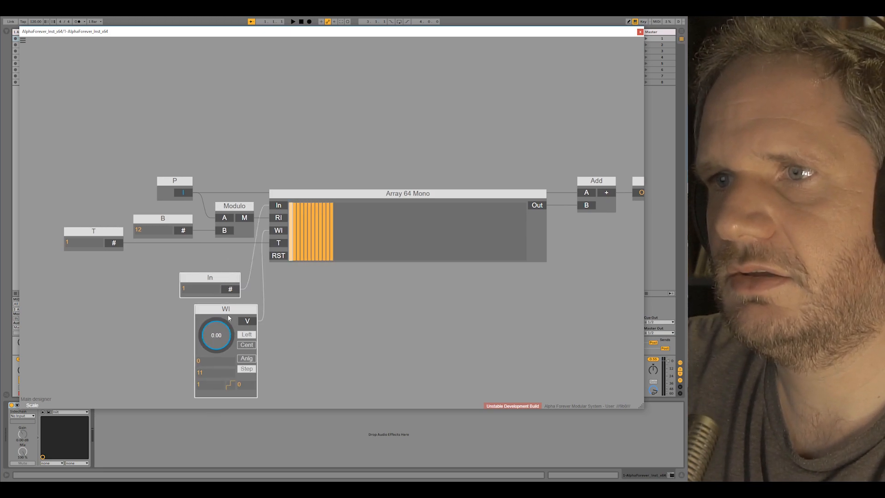
Align the In constant with the WI knob and nudge both slightly away from the array
left_click_drag(221, 282, 237, 282)
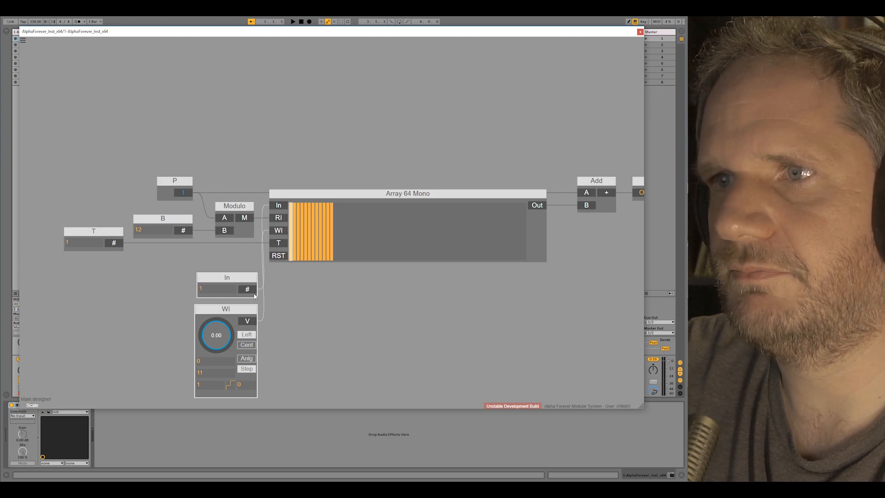
left_click_drag(228, 317, 224, 317)
left_click(288, 315)
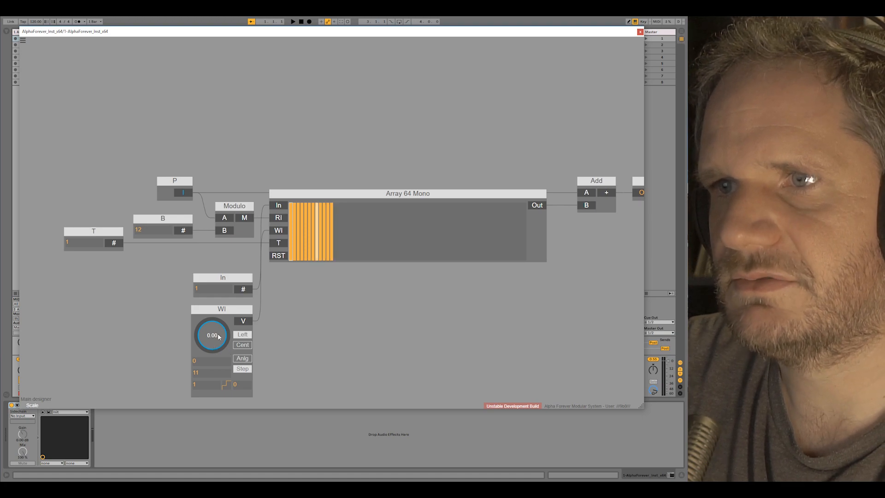
Write 0 into array index 0 and -1 into index 1 using the In constant and WI knob
type("0")
key("Return")
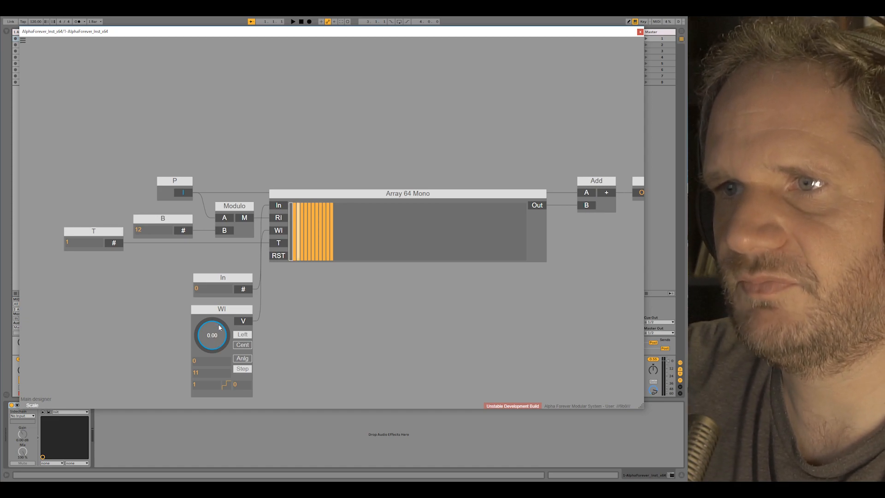
left_click_drag(219, 329, 219, 324)
left_click(209, 289)
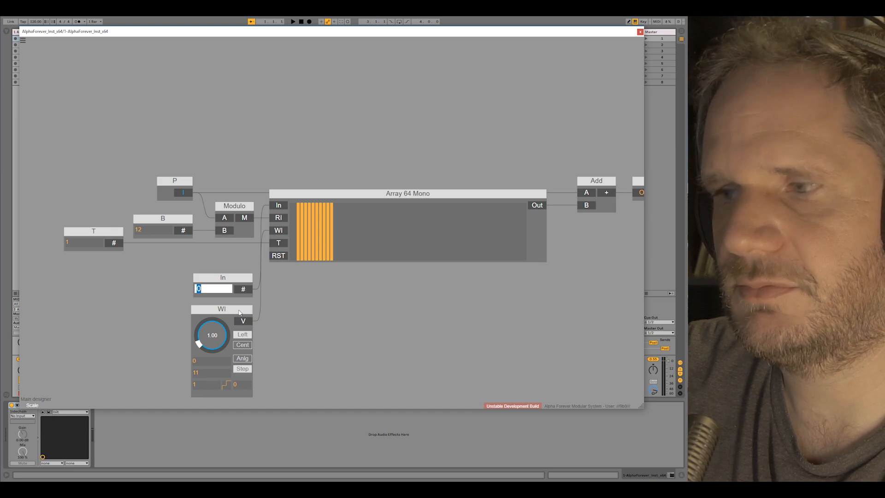
type("-1")
key("Return")
Write 0 into array index 2 and -1 into index 3
left_click_drag(208, 332, 209, 327)
left_click(212, 288)
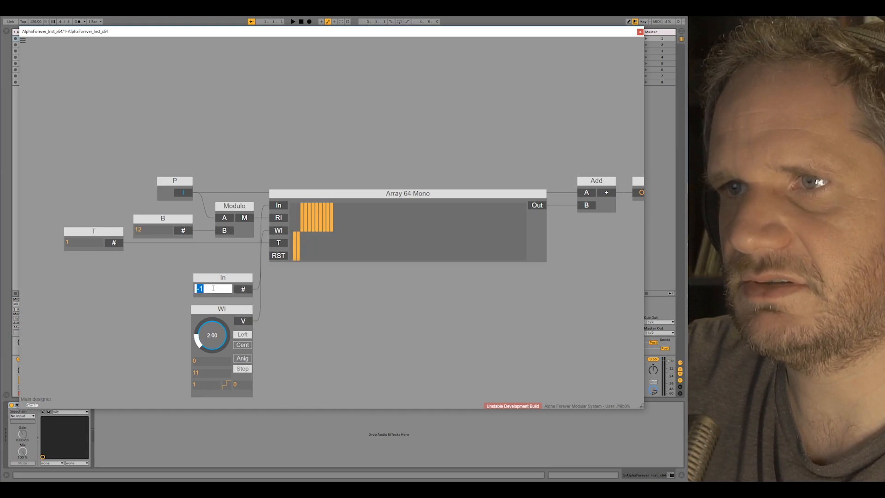
type("0")
key("Return")
left_click_drag(207, 329, 207, 325)
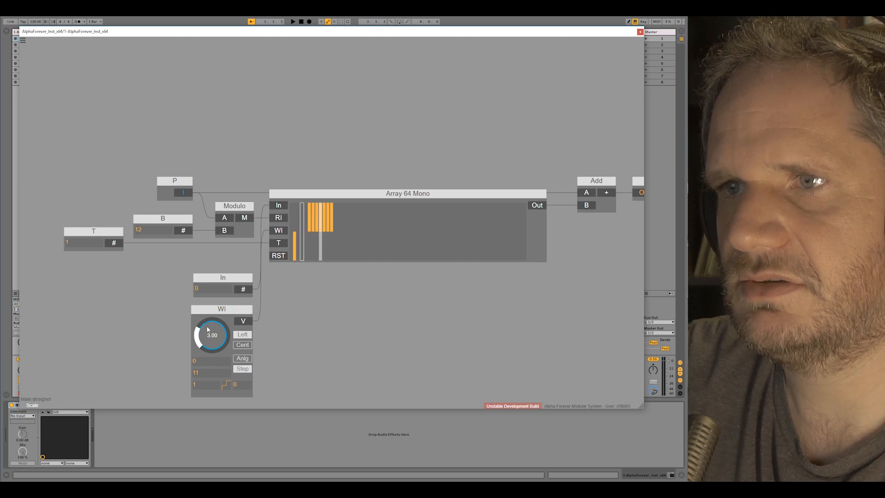
left_click(212, 288)
type("-")
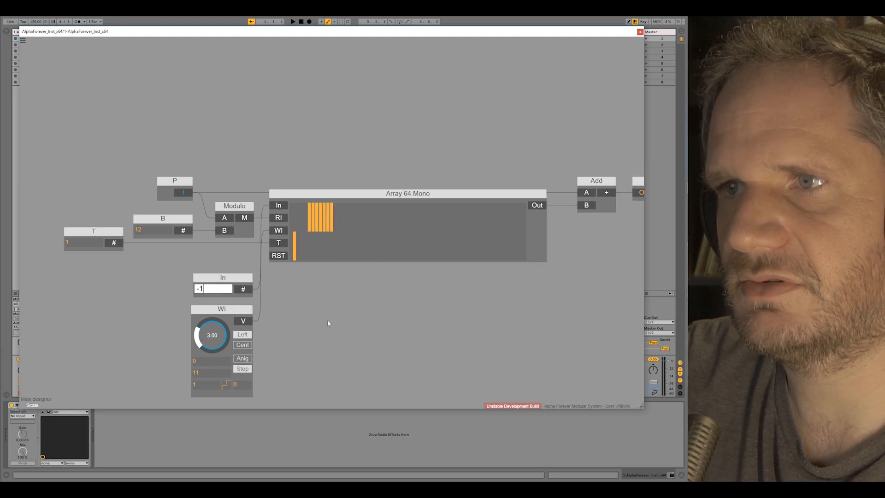
type("1")
key("Return")
Write 0 into array index 4 and -1 into index 5
left_click_drag(212, 339, 217, 325)
left_click(213, 290)
type("0")
left_click(269, 310)
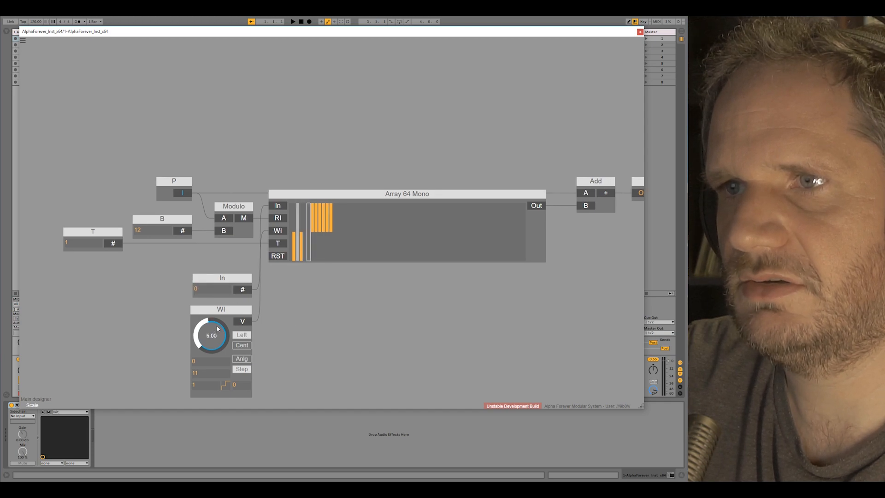
left_click(213, 291)
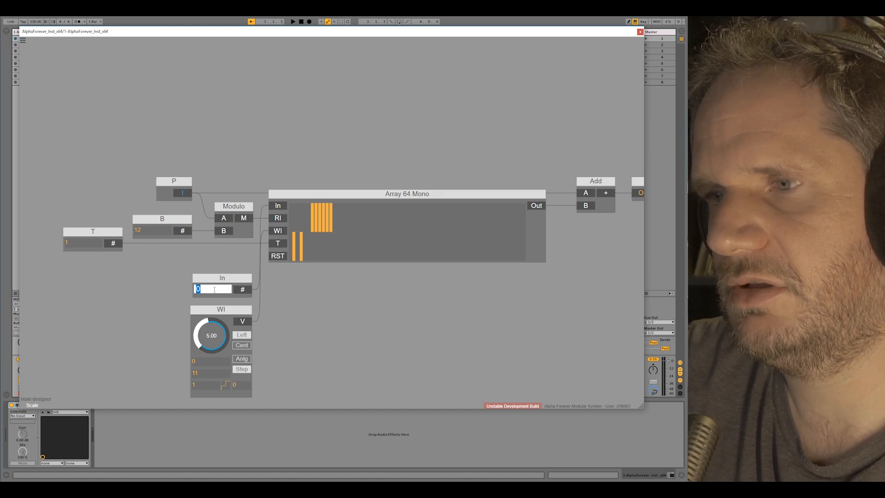
left_click(328, 326)
Write 0 into array indexes 6 and 7
left_click_drag(218, 328, 221, 325)
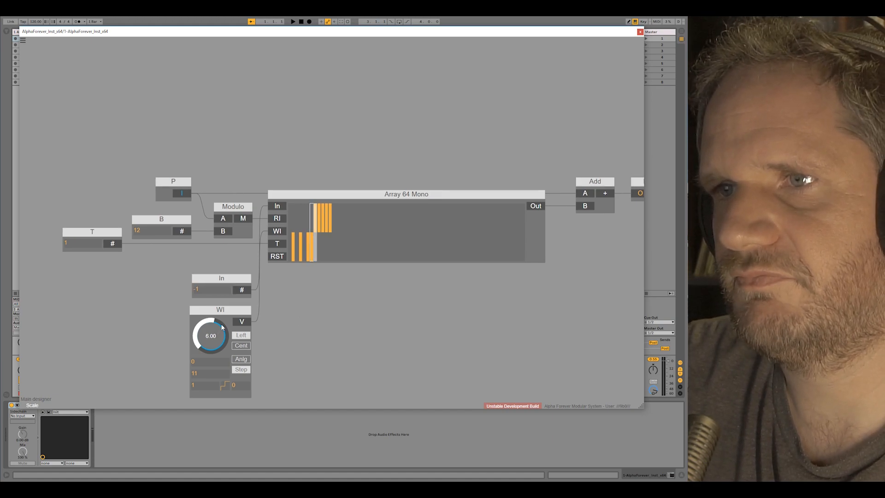
double_click(211, 286)
type("0")
left_click(325, 333)
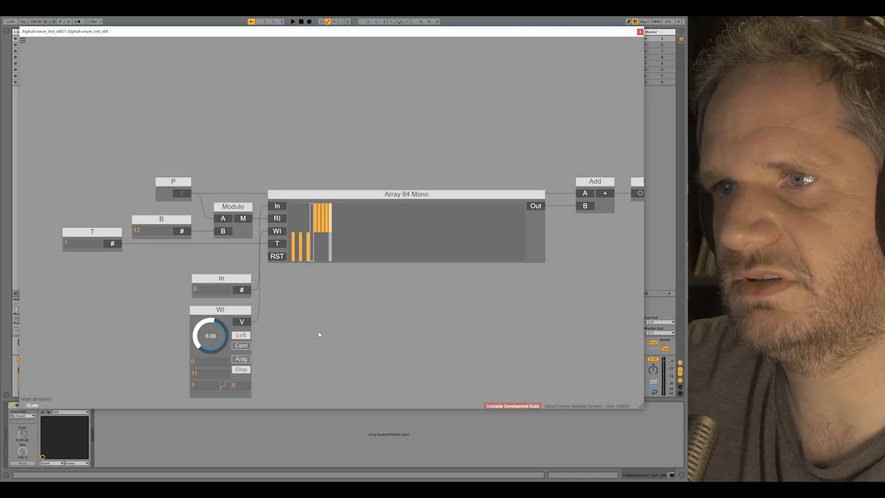
left_click_drag(210, 322, 211, 319)
double_click(206, 291)
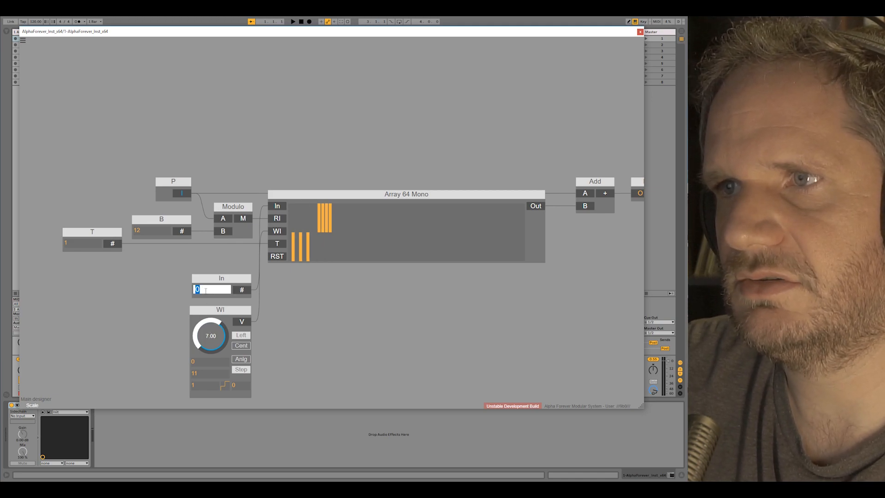
left_click(295, 329)
Write -1 into array index 8 and 0 into index 9
left_click_drag(219, 331, 224, 329)
double_click(211, 289)
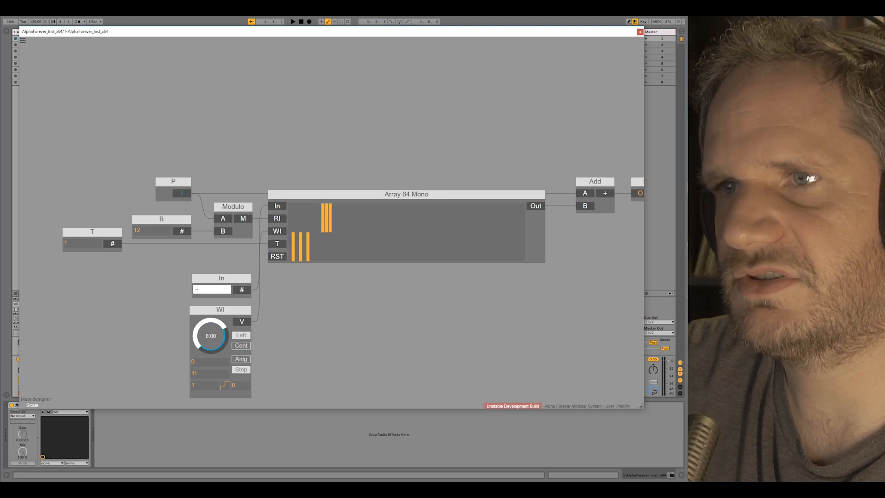
left_click(297, 314)
left_click_drag(215, 325, 216, 323)
double_click(209, 291)
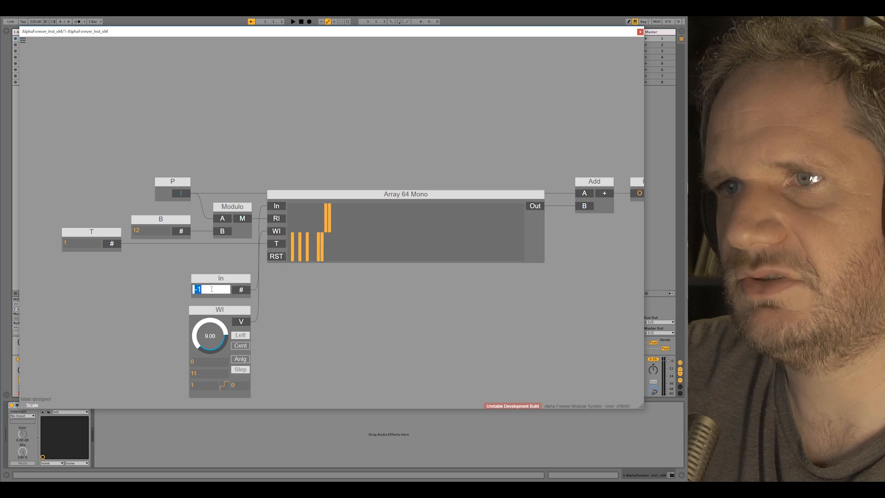
type("0")
left_click(295, 325)
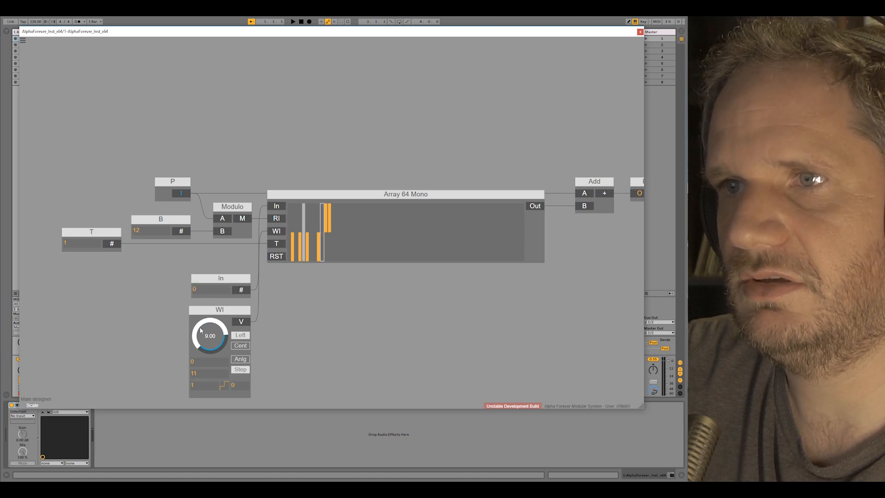
Write -1 into array index 10 and 0 into index 11
left_click_drag(208, 326, 209, 322)
double_click(204, 291)
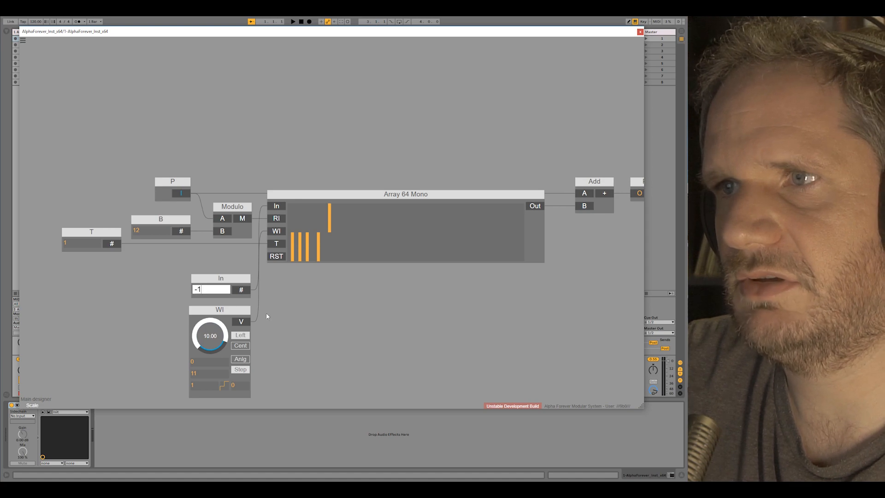
type("-1")
left_click(295, 319)
left_click_drag(210, 325, 211, 323)
double_click(207, 289)
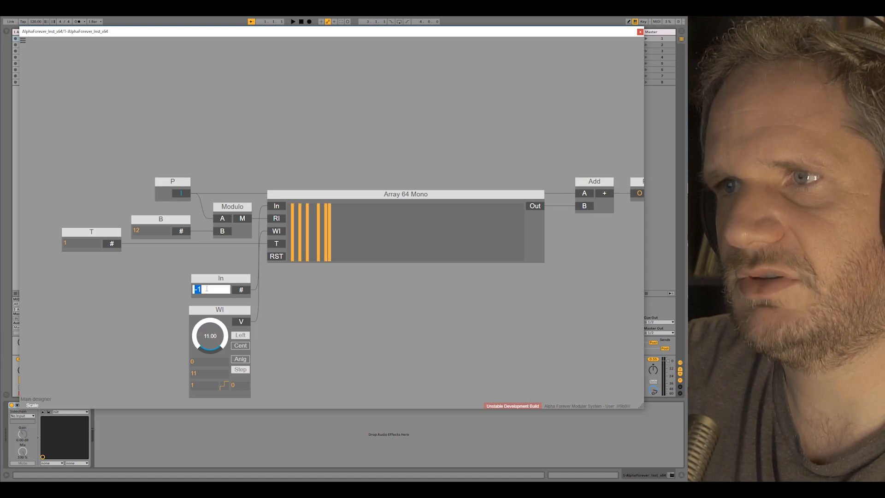
left_click(306, 322)
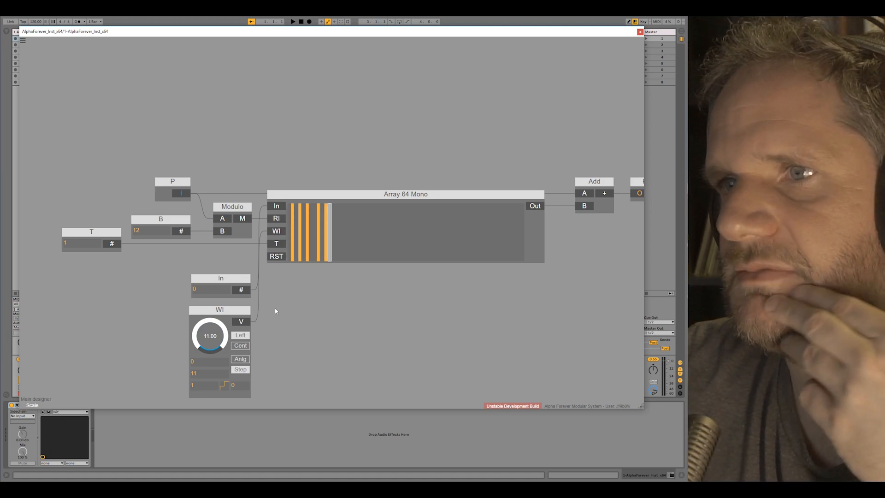
Delete the T constant, the In constant and the WI knob from the Scale designer
left_click(96, 230)
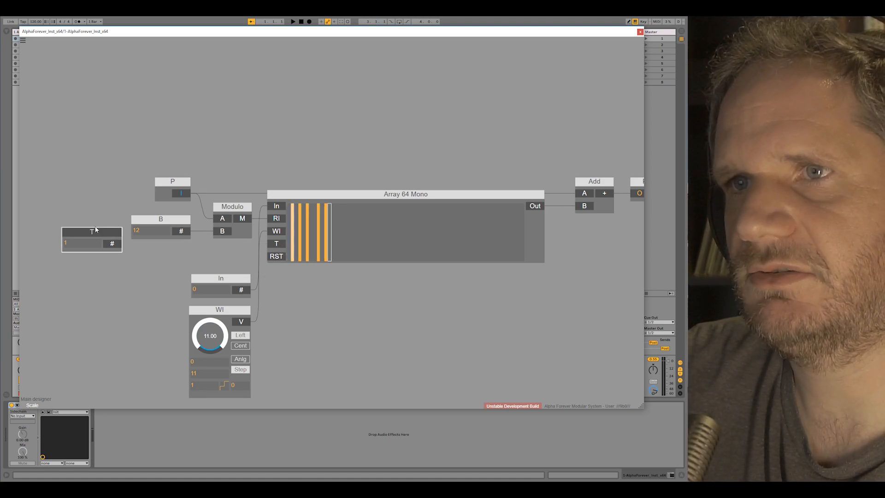
key("Delete")
left_click_drag(171, 261, 291, 423)
key("Delete")
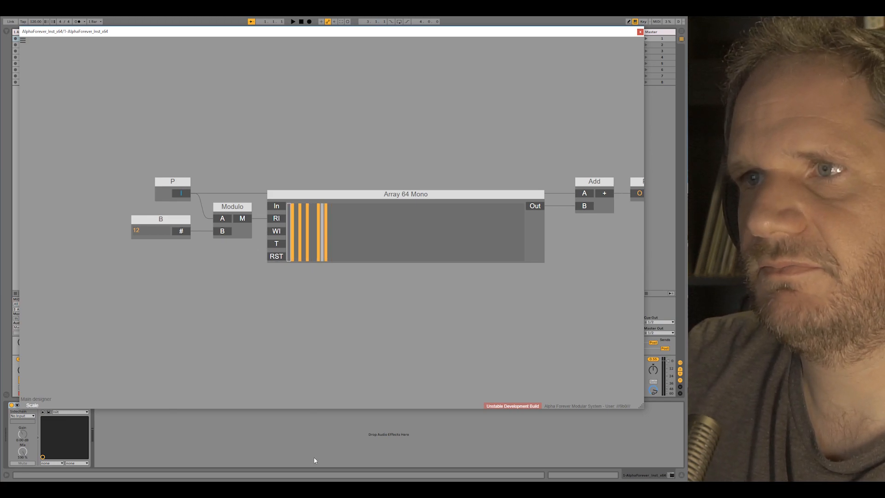
Return to the main designer, place Scale directly before Mallet, and lower Gain Lin's Vol
left_click_drag(419, 393, 315, 396)
double_click(220, 290)
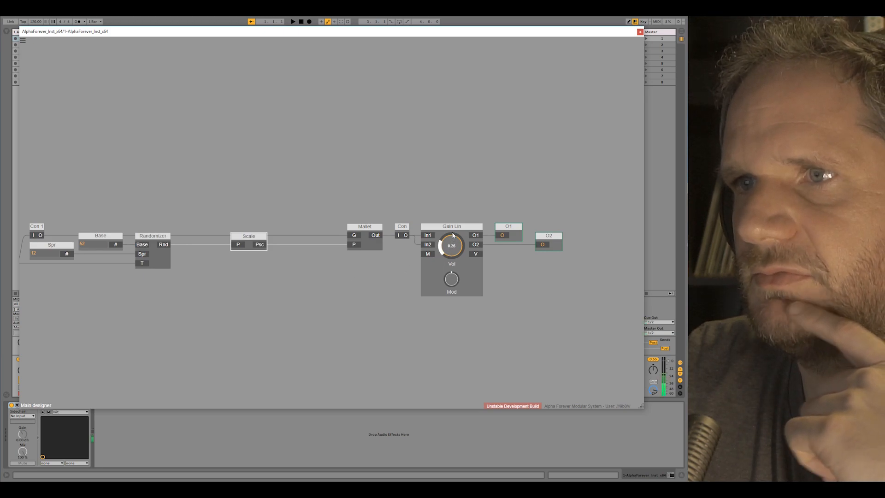
left_click_drag(453, 236, 452, 232)
left_click_drag(252, 237, 322, 237)
scroll(347, 260, "left", 3)
scroll(345, 263, "down", 2)
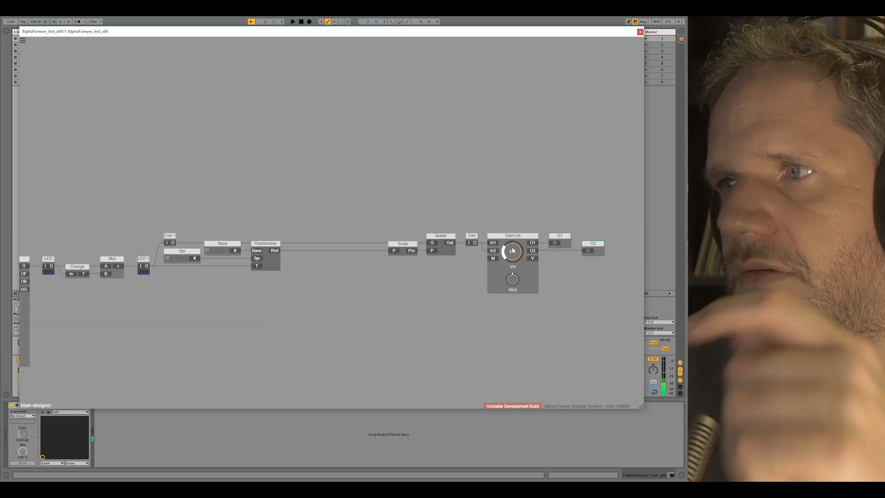
left_click_drag(513, 249, 514, 257)
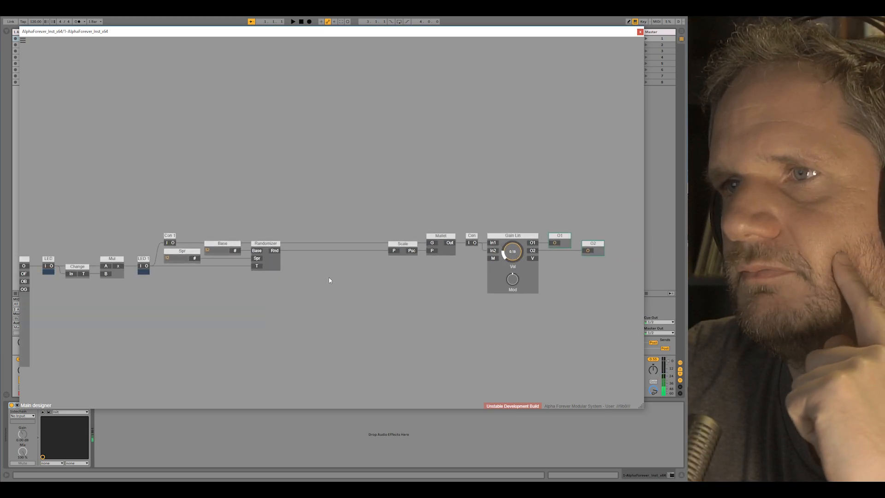
left_click_drag(275, 251, 394, 252)
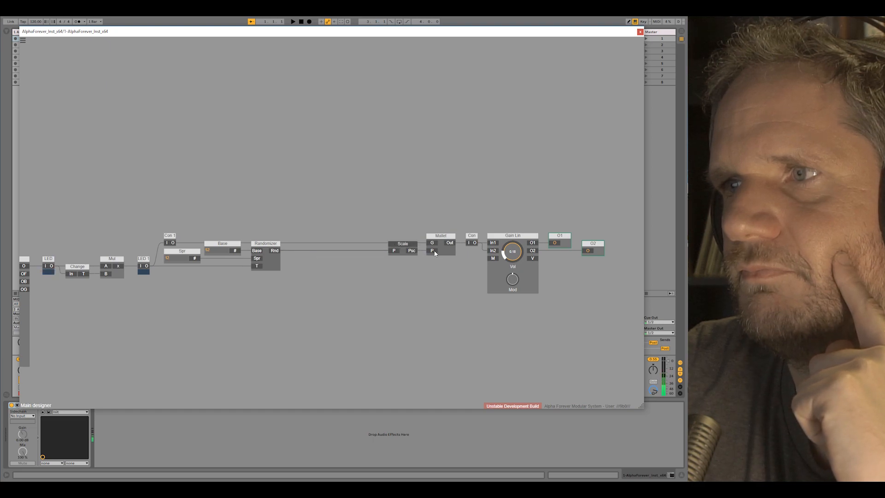
Check the array inside Scale, and move the Scale module next to Randomizer in the main designer
double_click(406, 253)
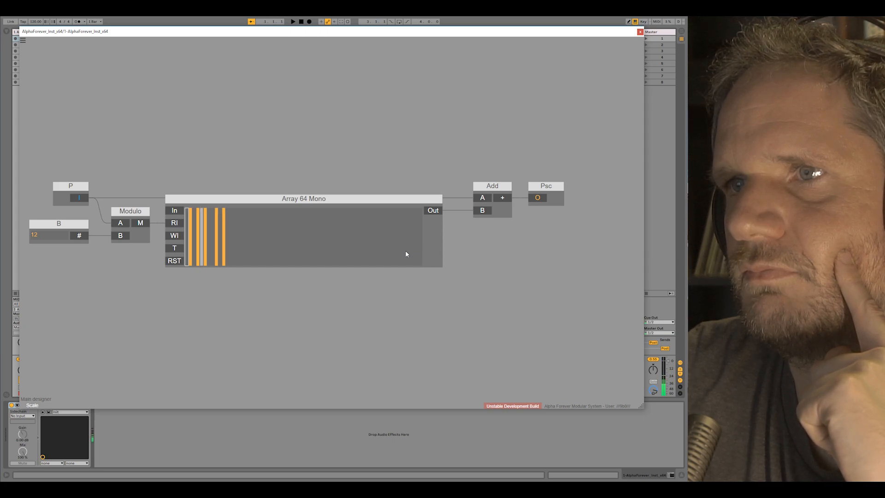
double_click(273, 317)
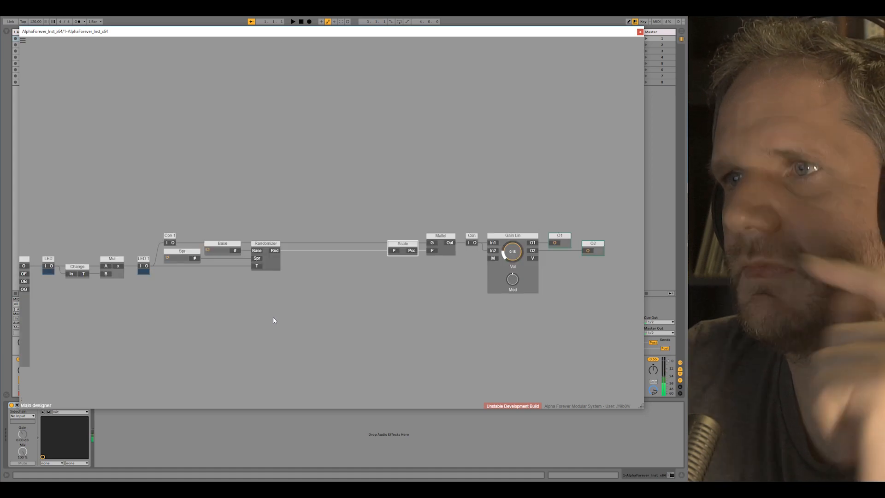
left_click_drag(391, 242, 299, 243)
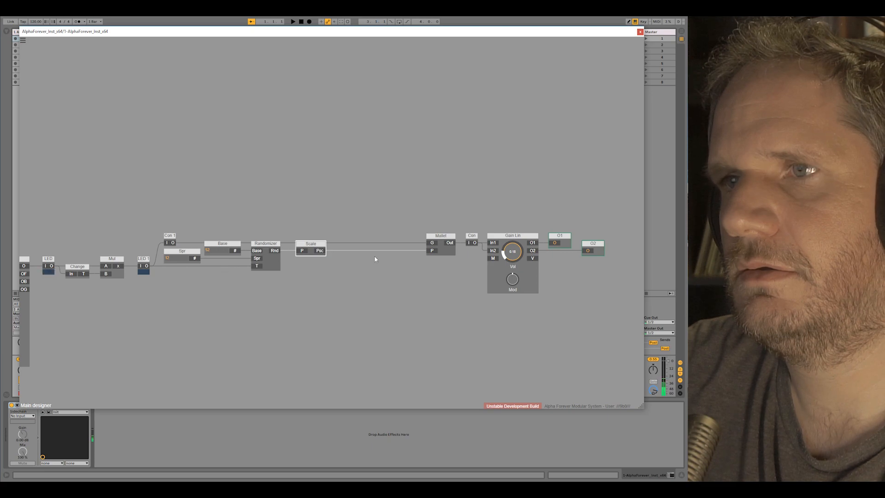
Open Randomizer, make room between Mul and Base, and insert a Trunc module on Mul's output
left_click(276, 266)
double_click(276, 266)
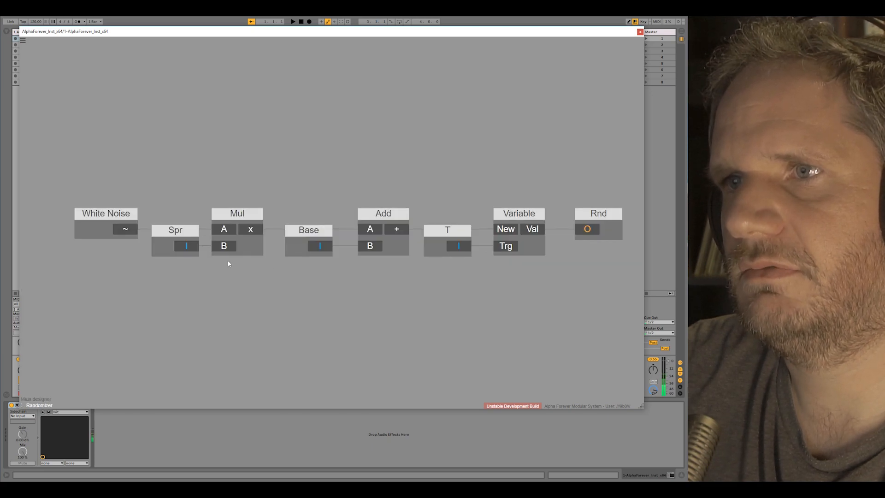
left_click_drag(154, 184, 371, 285)
left_click_drag(356, 228, 256, 228)
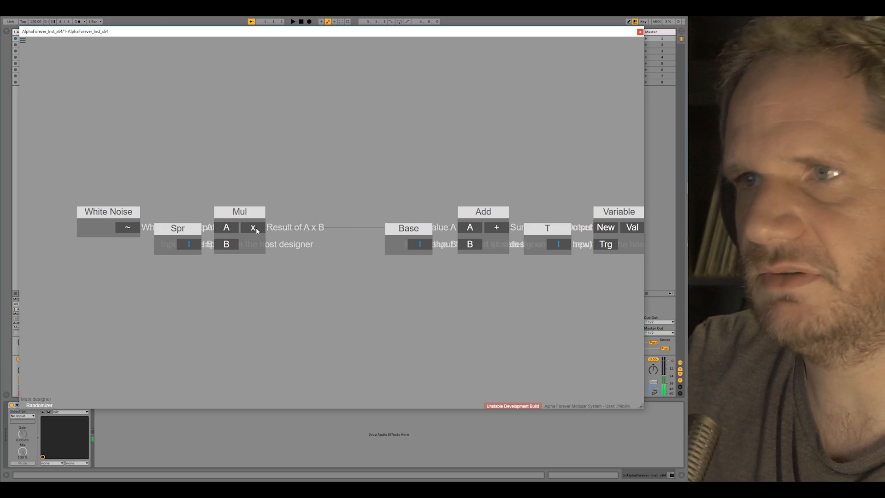
left_click(256, 228)
type("trun")
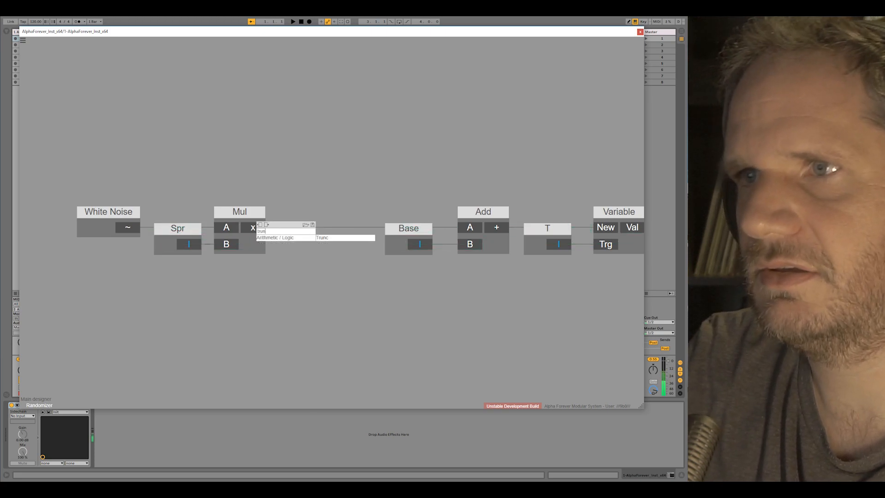
left_click(341, 238)
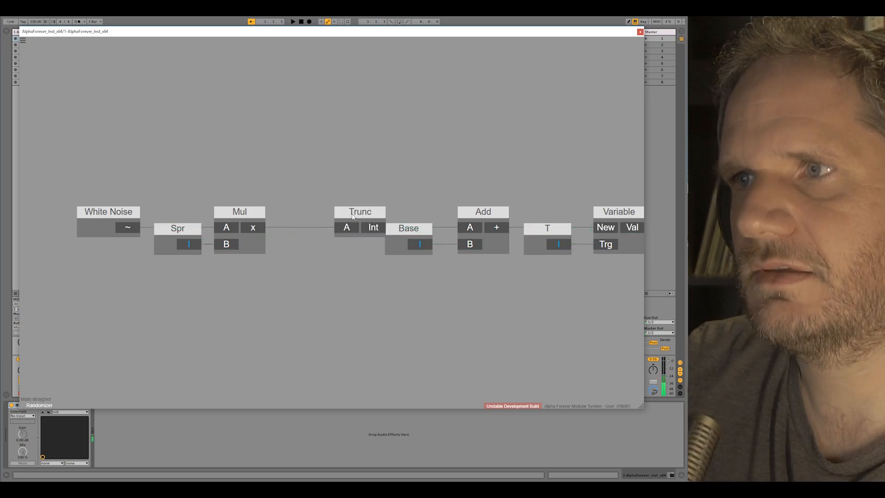
Move Trunc nearer to Mul, shift White Noise, Spr and Mul toward it, and return to the main designer
left_click_drag(355, 212, 333, 213)
left_click(269, 191)
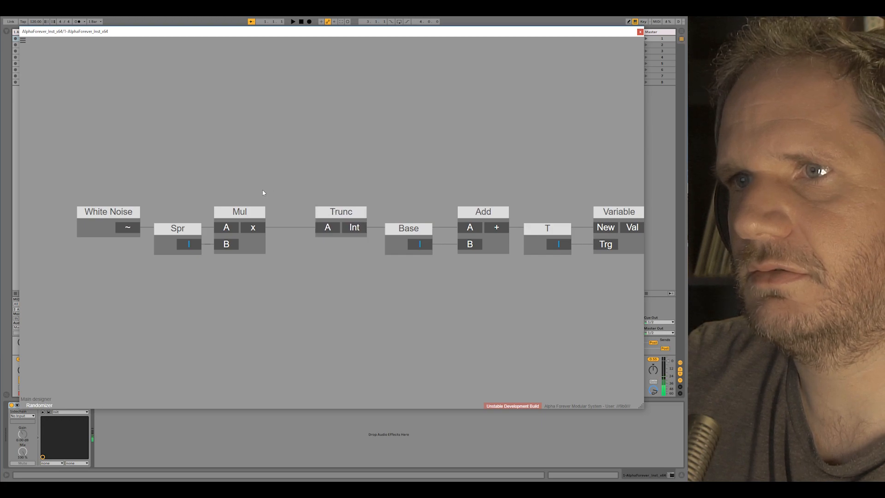
left_click_drag(64, 185, 294, 298)
left_click_drag(242, 212, 272, 212)
left_click_drag(326, 186, 240, 201)
double_click(278, 180)
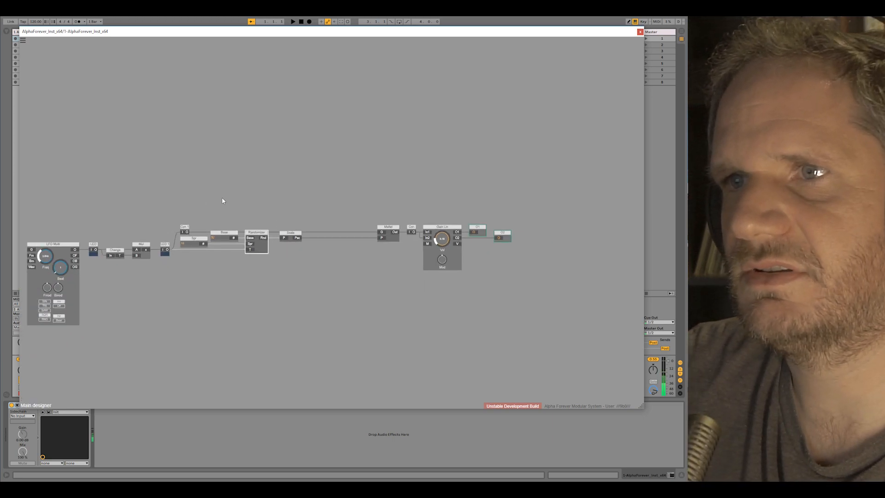
Move the modules from LFO Multi through Scale closer to Mallet
left_click_drag(64, 194, 399, 335)
left_click_drag(347, 230, 355, 255)
scroll(411, 258, "up", 2)
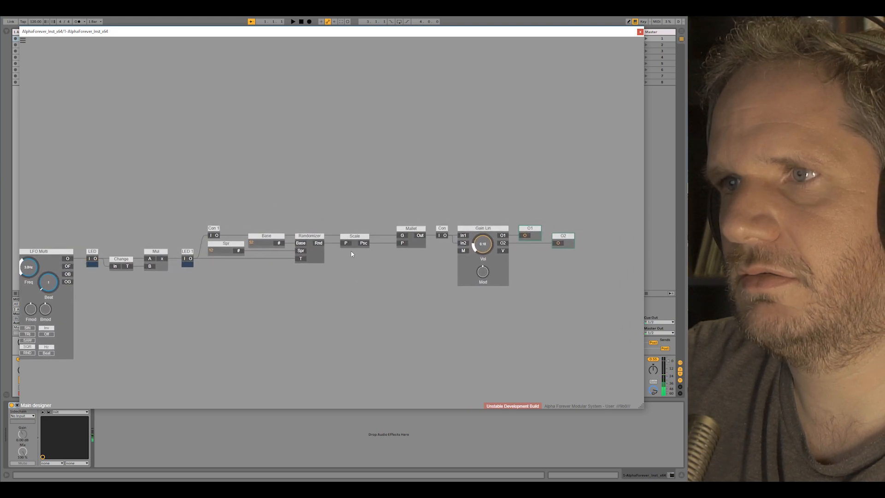
Examine the array inside the Scale module, return to the main designer and select Randomizer
double_click(356, 246)
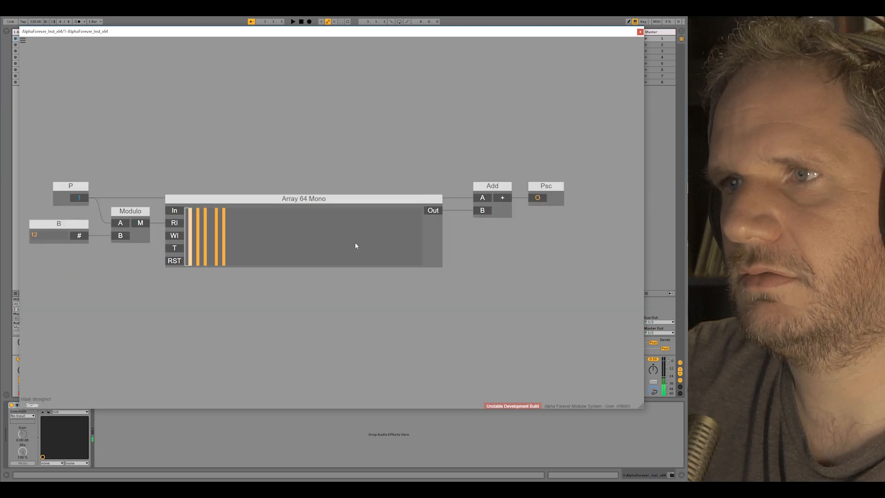
double_click(264, 151)
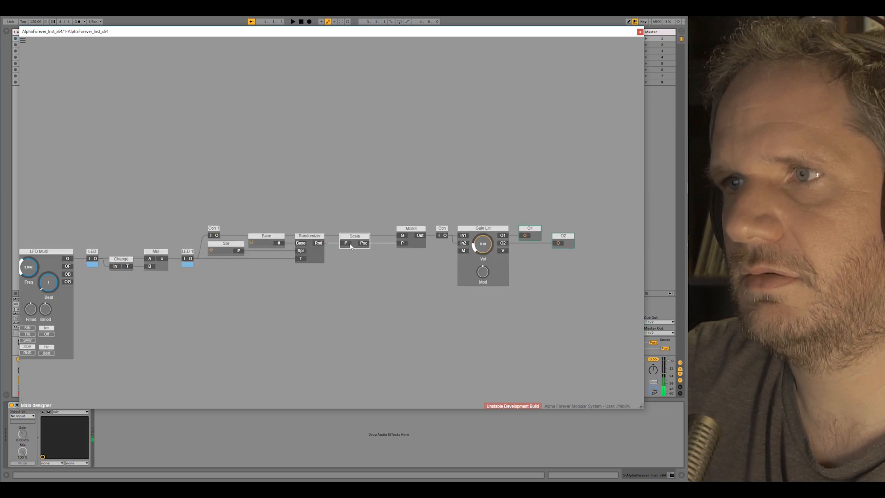
left_click(317, 257)
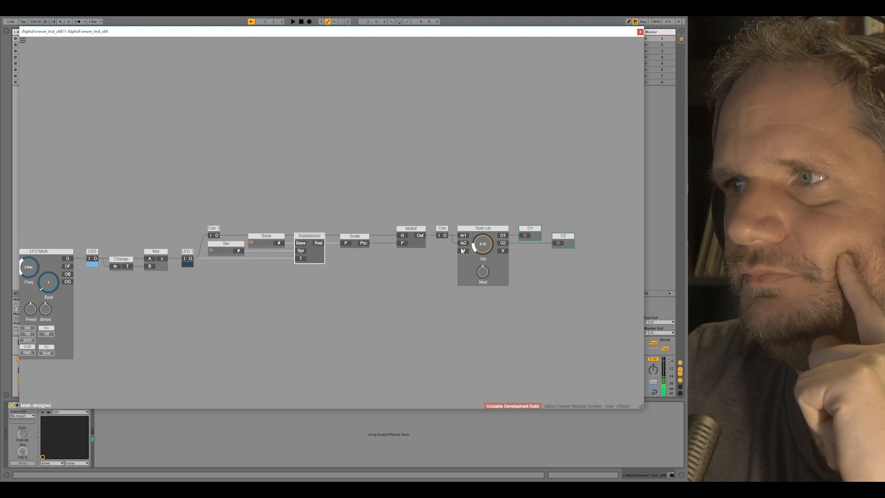
Lower Gain Lin's Vol slightly and raise LFO Multi's Freq
scroll(351, 309, "down", 2)
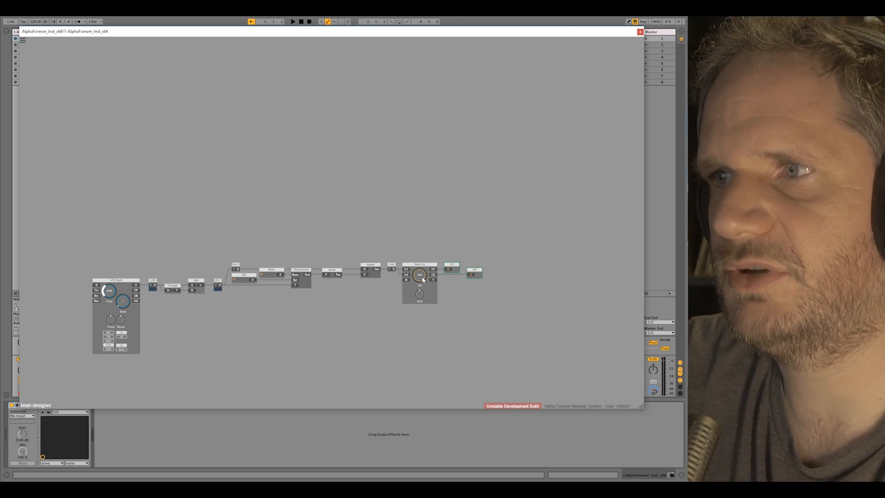
scroll(209, 222, "up", 2)
left_click_drag(213, 223, 329, 211)
scroll(281, 226, "up", 2)
left_click_drag(192, 296, 193, 293)
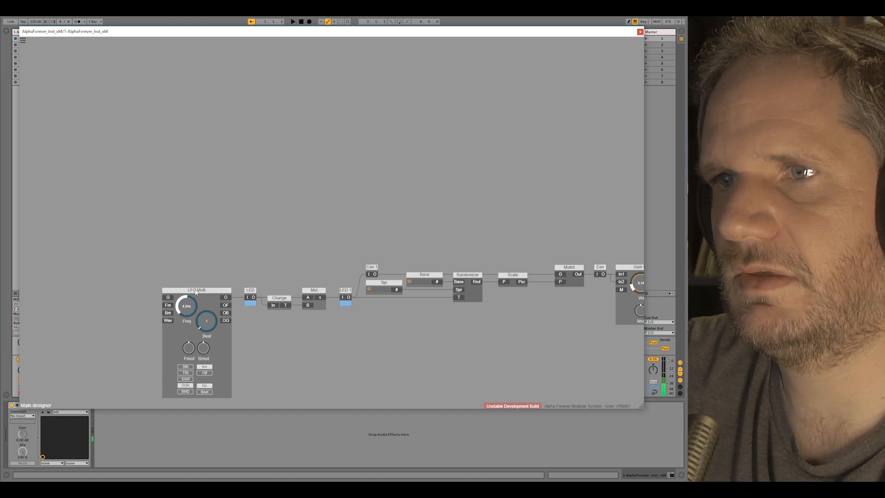
scroll(249, 253, "down", 1)
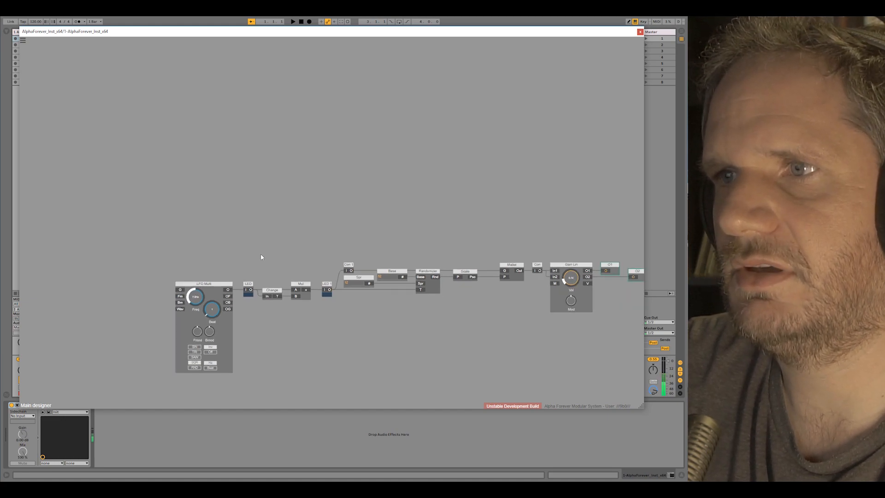
Move the modules from LFO Multi through Mul away from LED 1 and add an Increment module in the freed space
left_click_drag(314, 324, 395, 302)
left_click_drag(209, 236, 399, 364)
left_click_drag(382, 264, 271, 264)
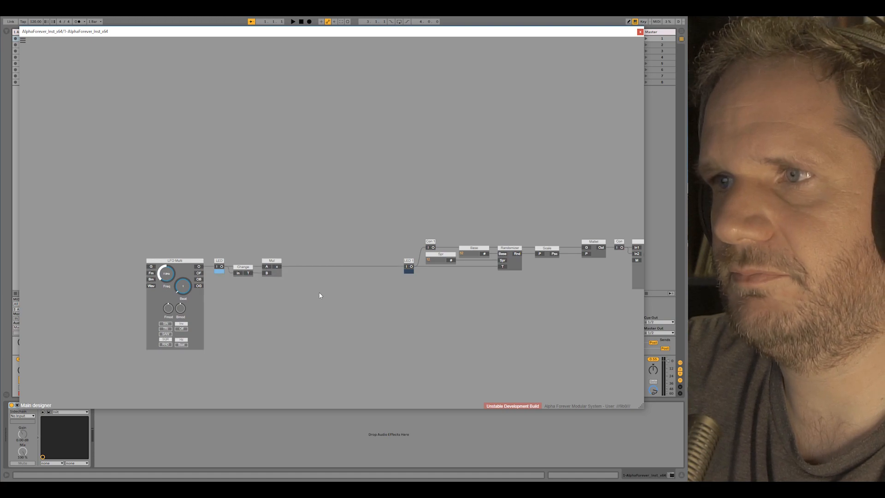
double_click(321, 295)
type("inc")
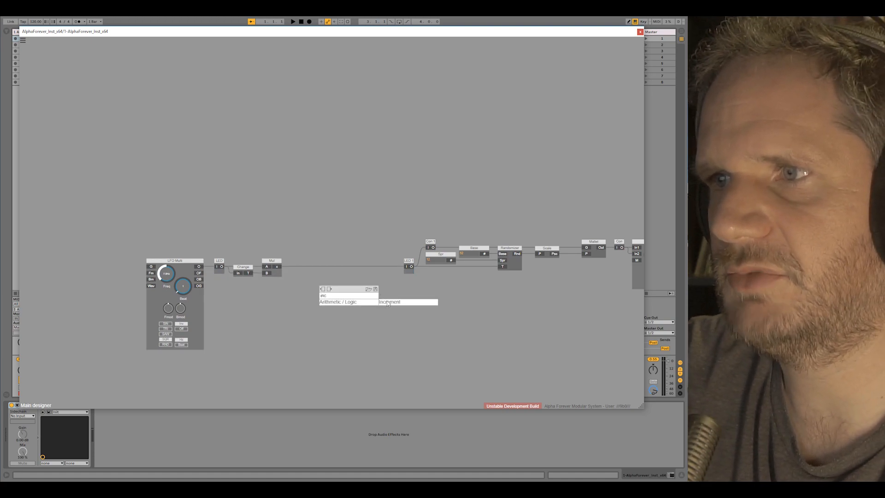
left_click(389, 302)
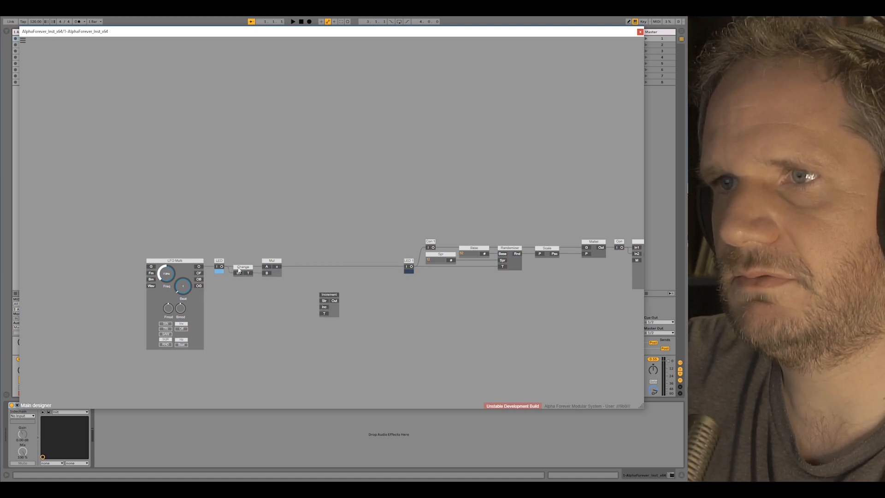
Place Increment after Mul with Mul's output feeding Inc, and shift the modules up to Increment farther from LED 1
left_click_drag(273, 267, 305, 253)
left_click_drag(114, 239, 336, 369)
left_click_drag(302, 253, 268, 253)
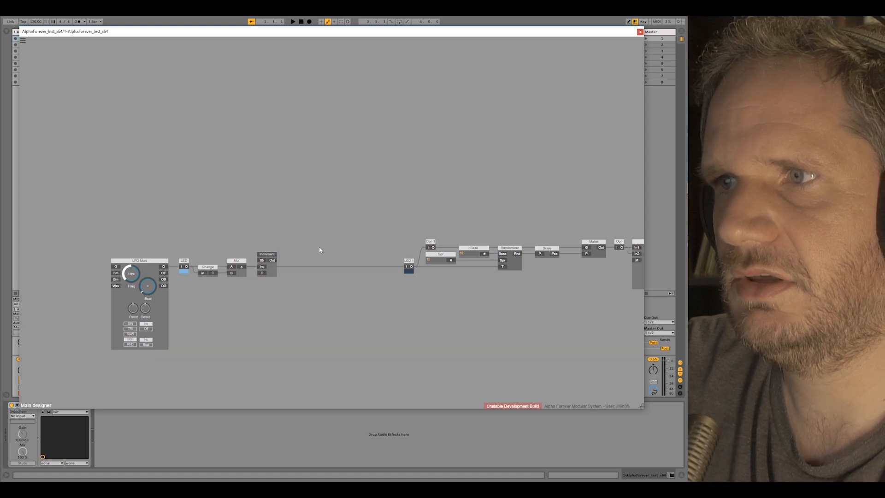
Add a Clock Div module and connect Increment's Out to its Clk input
double_click(321, 251)
type("clo")
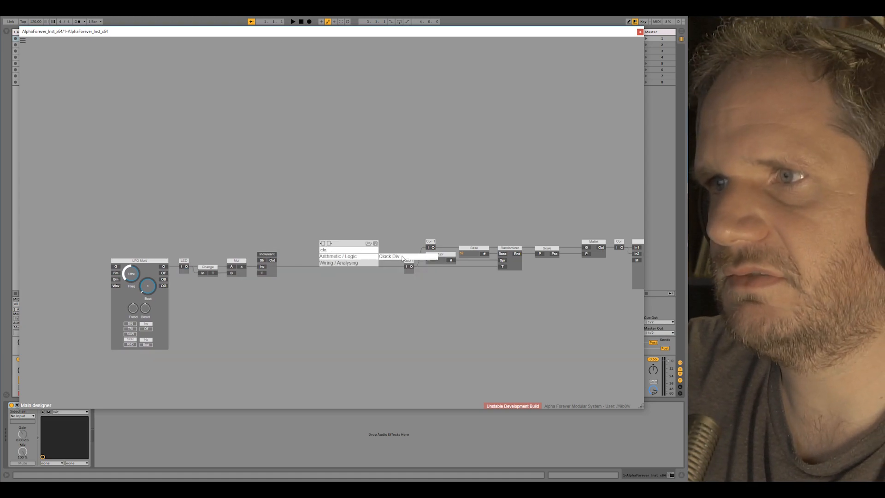
left_click(403, 255)
left_click_drag(272, 261, 320, 257)
left_click_drag(326, 249, 325, 256)
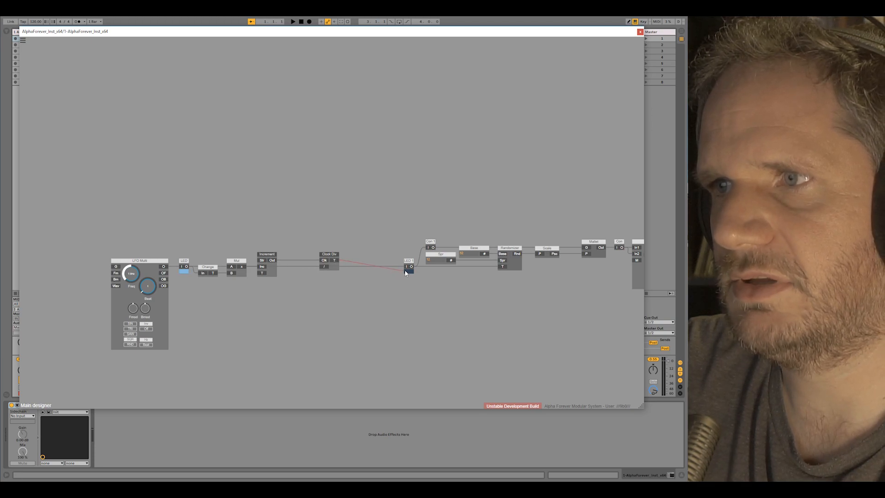
Connect Clock Div's T output to LED 1 and move Clock Div closer to LED 1
left_click_drag(405, 273, 406, 266)
left_click_drag(82, 236, 390, 370)
left_click_drag(334, 253, 379, 260)
Attach a constant to Clock Div's divide input and set it to 2
left_click_drag(531, 262, 363, 266)
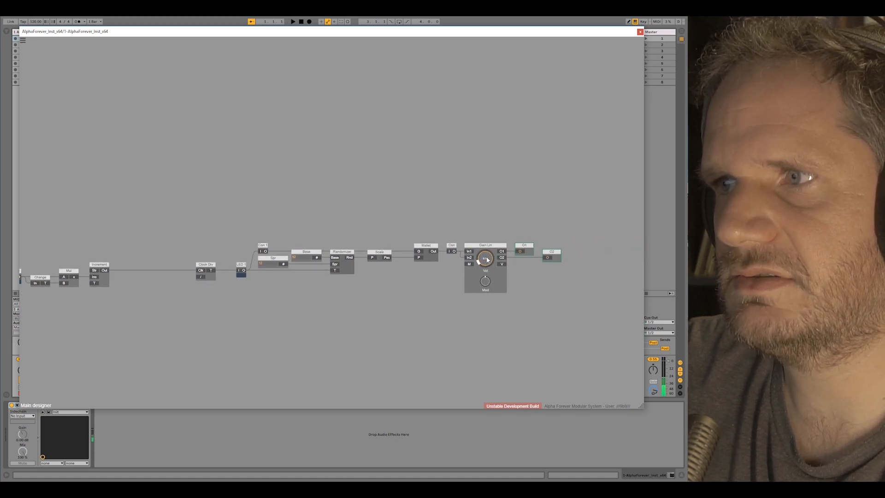
scroll(183, 286, "up", 2)
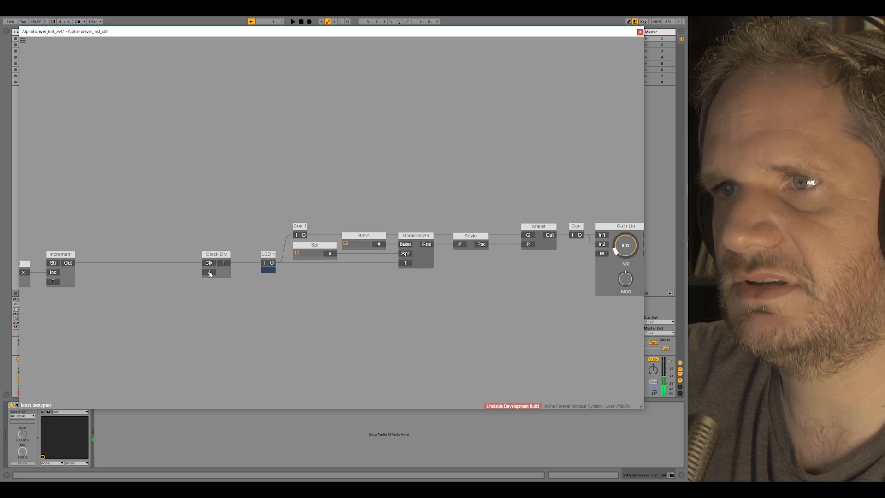
left_click_drag(209, 273, 159, 272)
left_click(143, 271)
type("2")
left_click(147, 300)
left_click(146, 275)
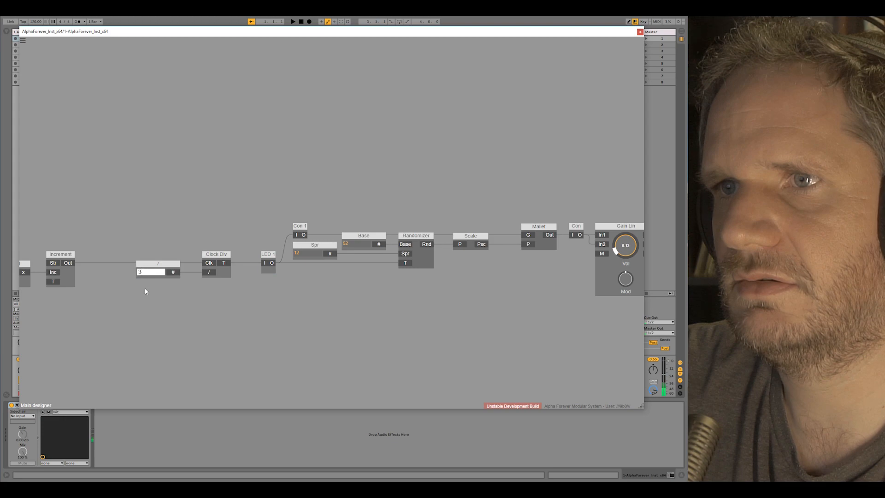
Try divisors of 3 and 2 in the constant feeding Clock Div
left_click(148, 294)
left_click(146, 272)
type("3")
left_click(143, 295)
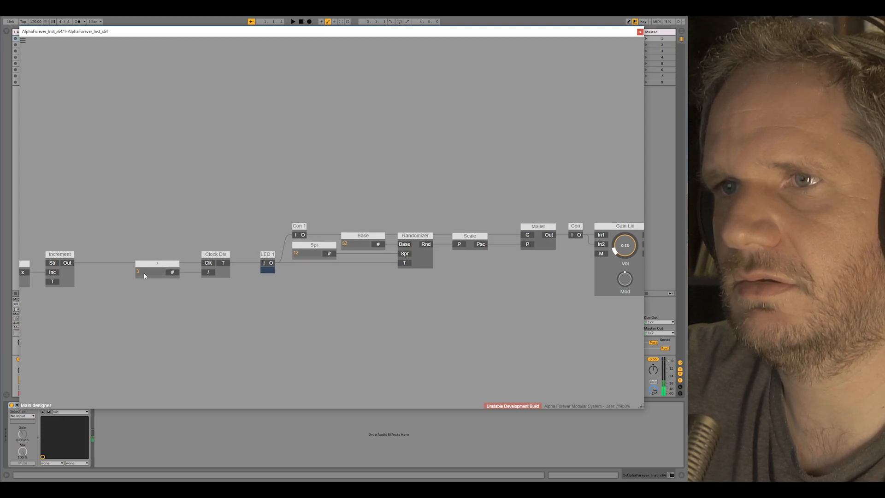
type("2")
left_click(142, 294)
left_click(142, 273)
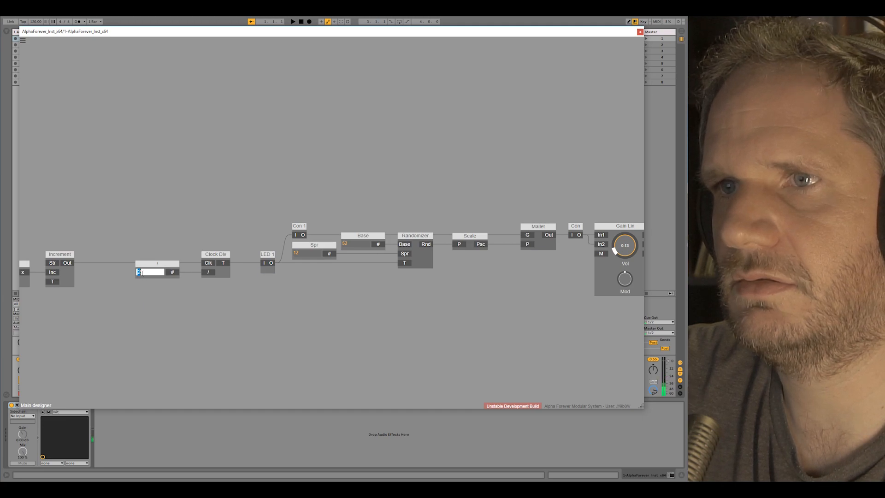
Delete the constant feeding Clock Div's divide input
scroll(142, 285, "down", 2)
left_click_drag(143, 292, 255, 276)
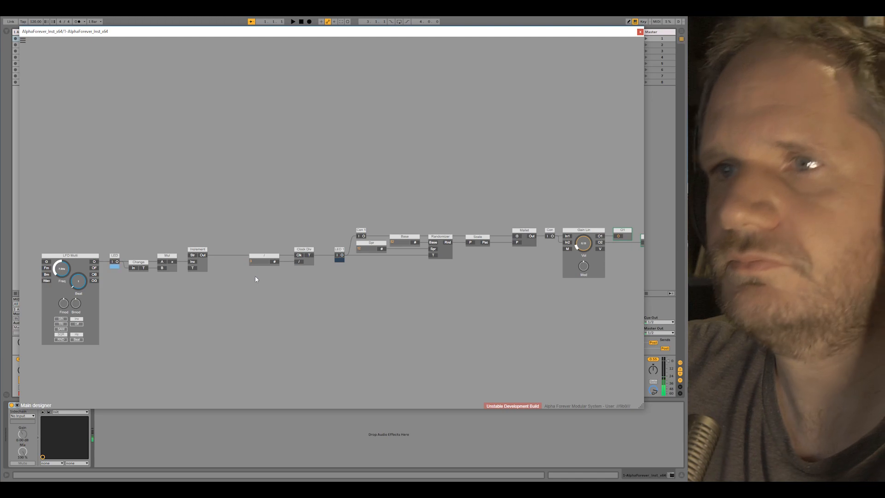
left_click(264, 257)
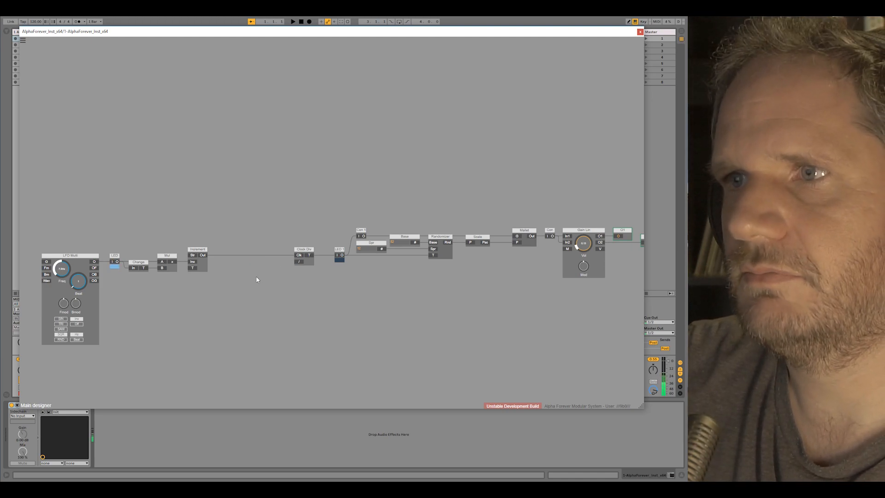
Duplicate LFO Multi and place the copy below the Change and Mul modules
left_click_drag(258, 274, 329, 252)
left_click_drag(566, 258, 433, 254)
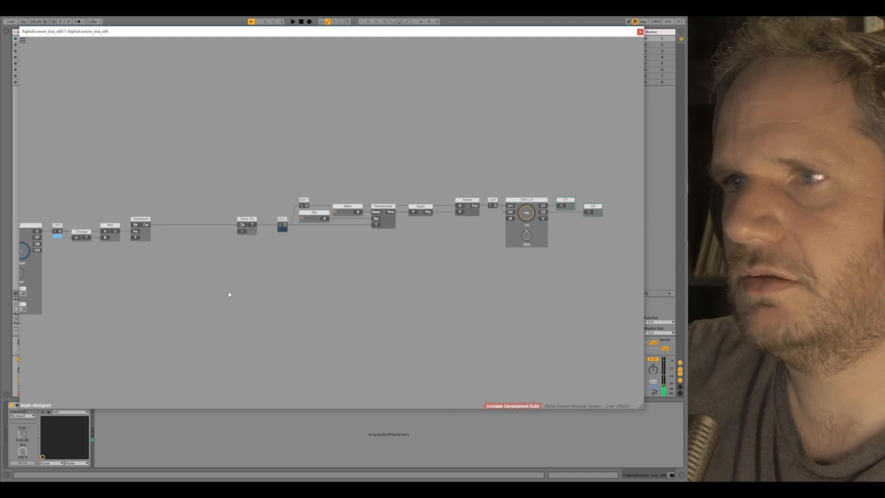
left_click_drag(223, 293, 357, 286)
left_click(155, 222)
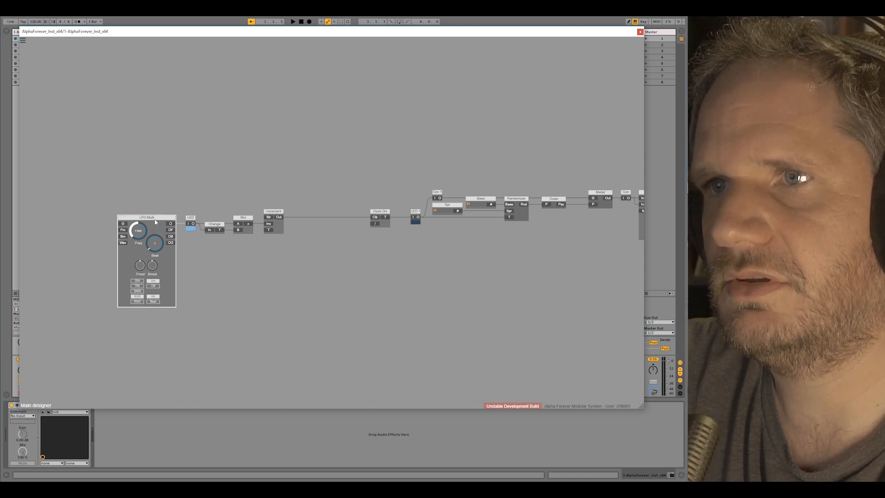
left_click_drag(157, 218, 249, 253, "ctrl")
Add a plain Crossfade module beside the duplicated LFO
double_click(322, 251)
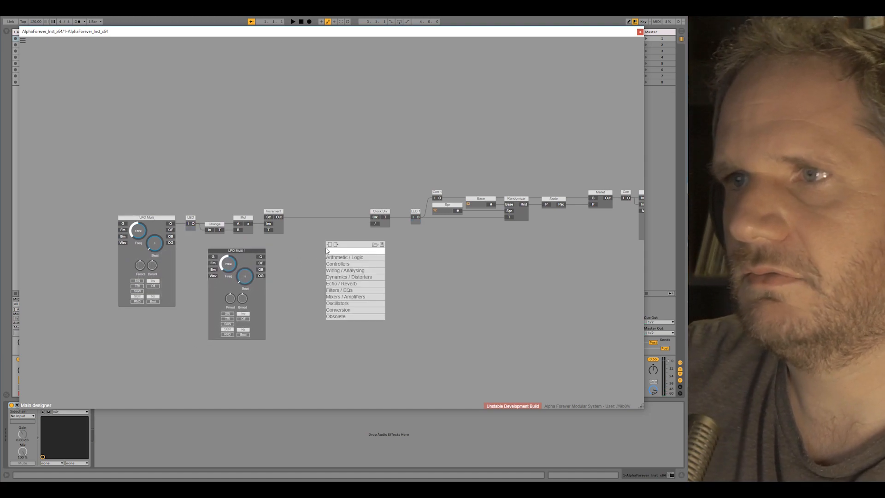
type("cro")
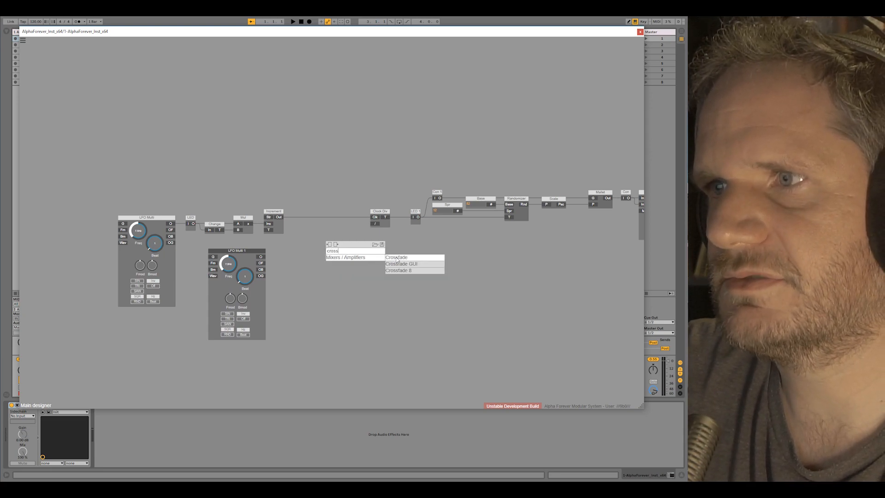
type("ss")
left_click(396, 258)
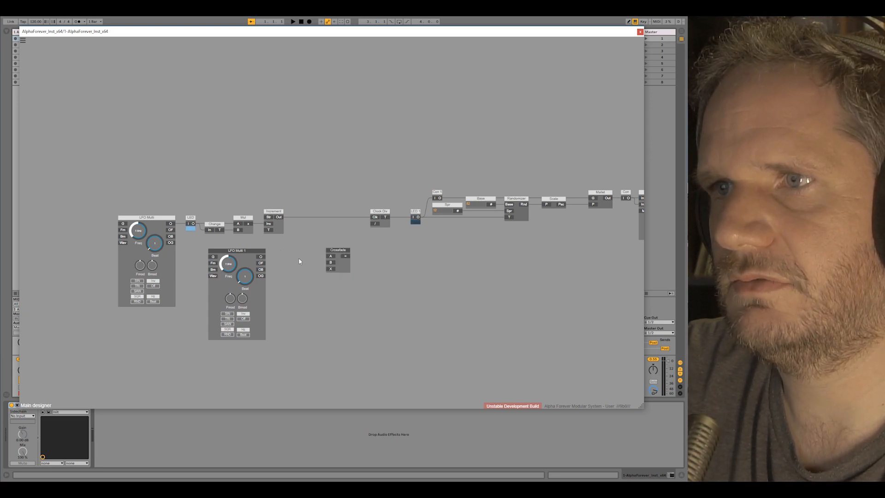
Add a constant on Crossfade's A input, connect LFO Multi 1's O output to X, and lower that LFO's Freq
double_click(332, 258)
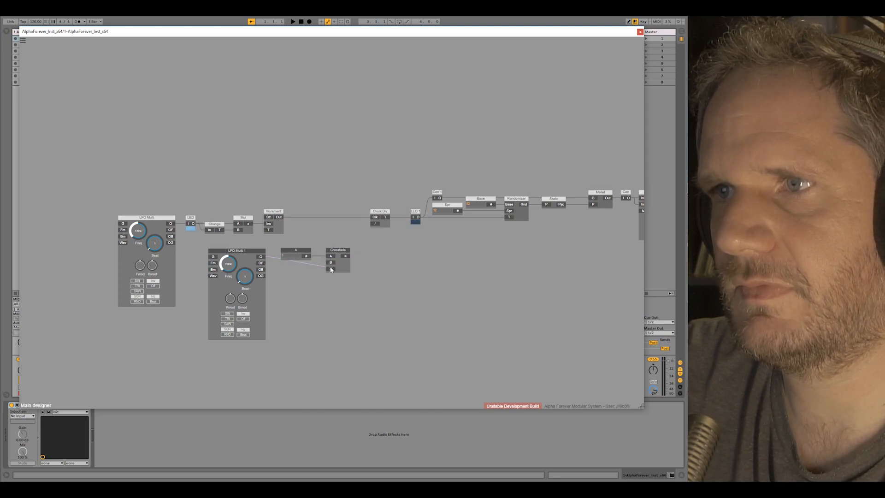
left_click_drag(256, 249, 256, 260)
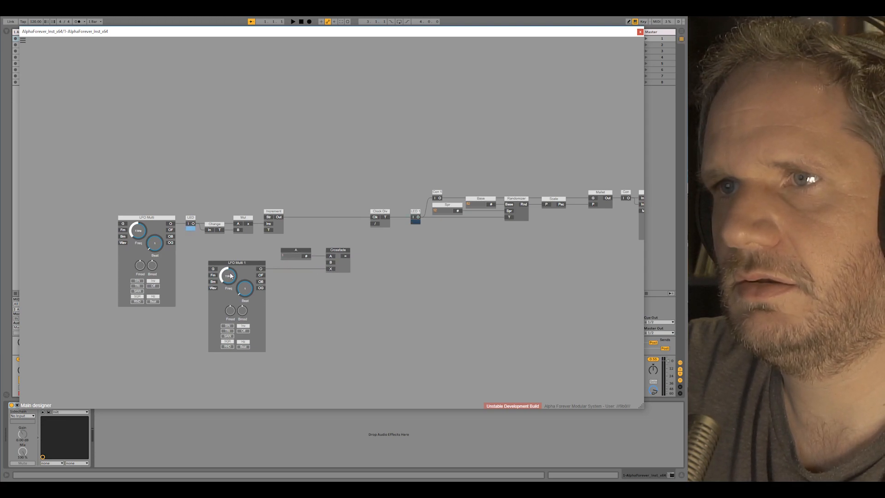
left_click_drag(229, 273, 233, 297)
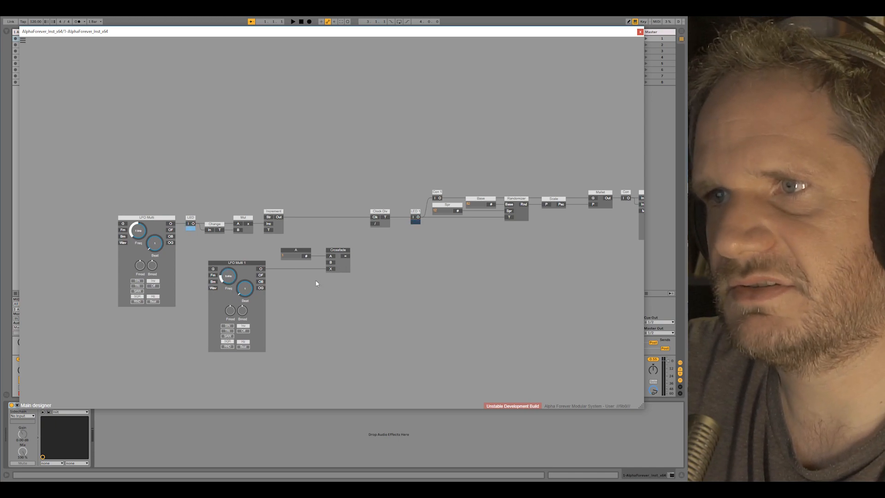
Copy the Randomizer module and place the duplicate in the empty area below the main chain
key("ctrl+c")
key("ctrl+v")
left_click_drag(537, 237, 444, 344)
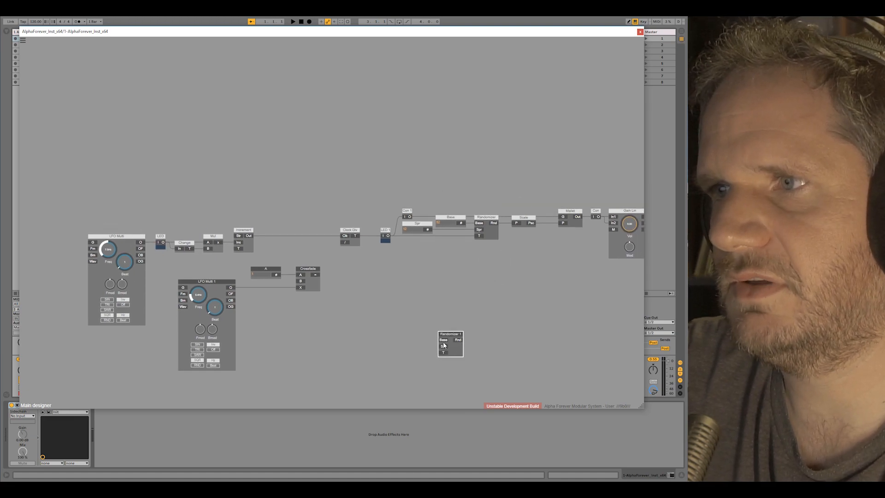
Create constants for Randomizer 1's Base and Spr inputs and move the Spr constant clear of the Base one
double_click(442, 341)
left_click(422, 348)
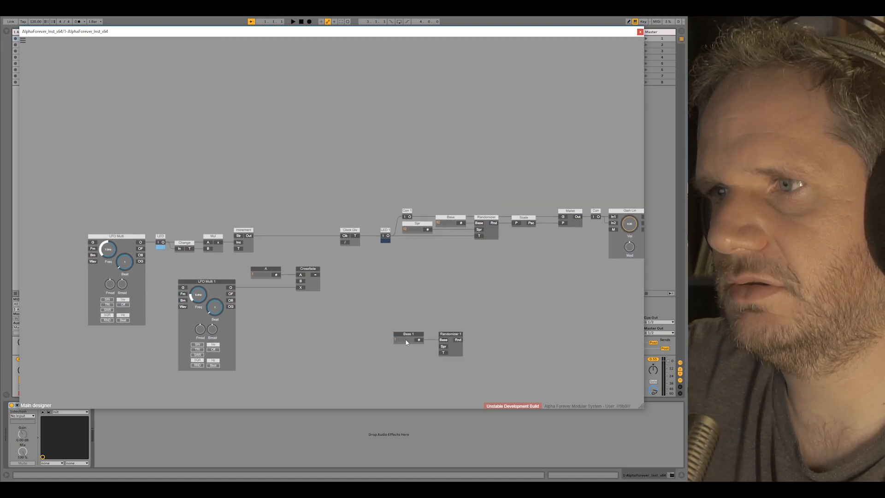
double_click(442, 351)
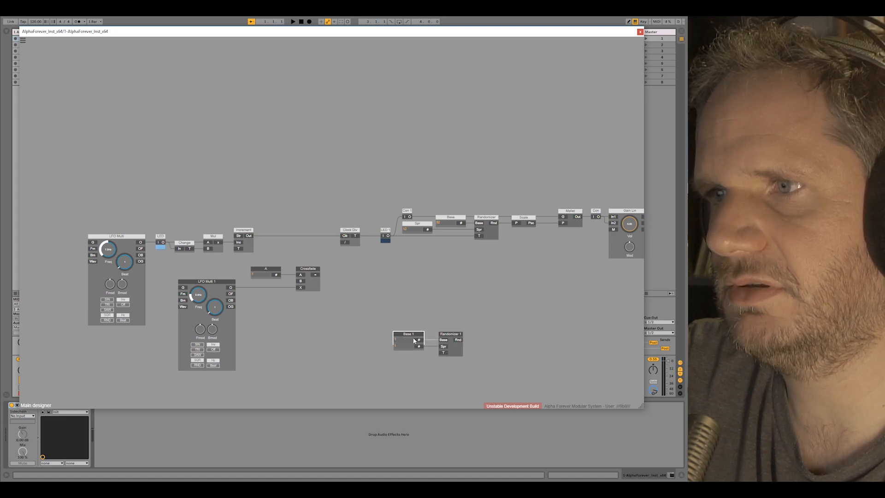
left_click_drag(408, 348, 372, 336)
Add a Mul module beside LFO Multi 1, below Crossfade
left_click(253, 318)
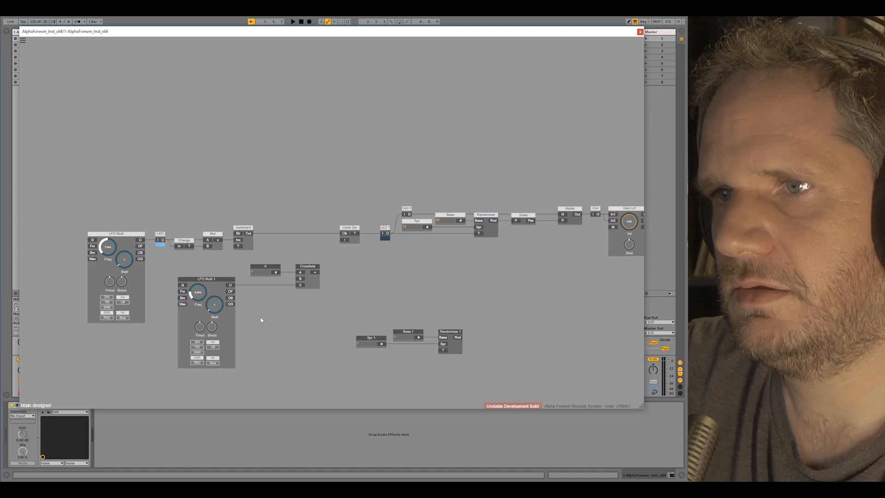
right_click(260, 317)
type("mul")
key("Return")
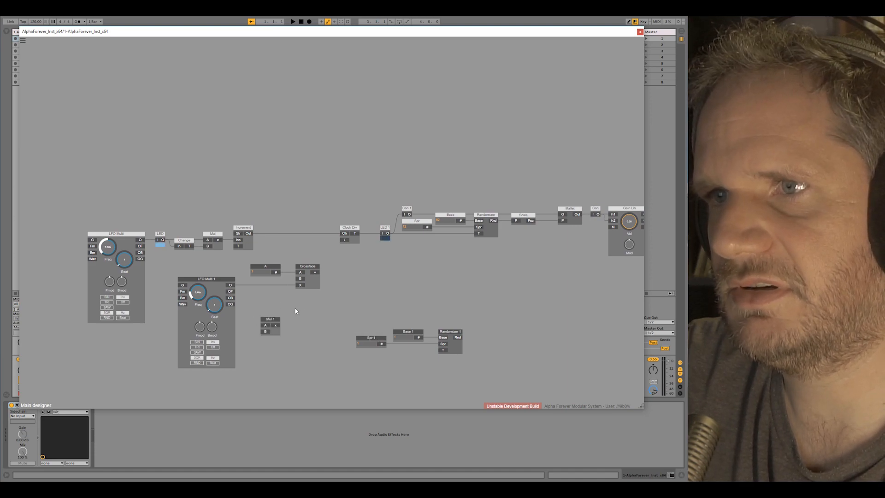
Replace the Mul 1 module with a Change module wired between LFO Multi 1's O output and Randomizer 1's T input
key("Delete")
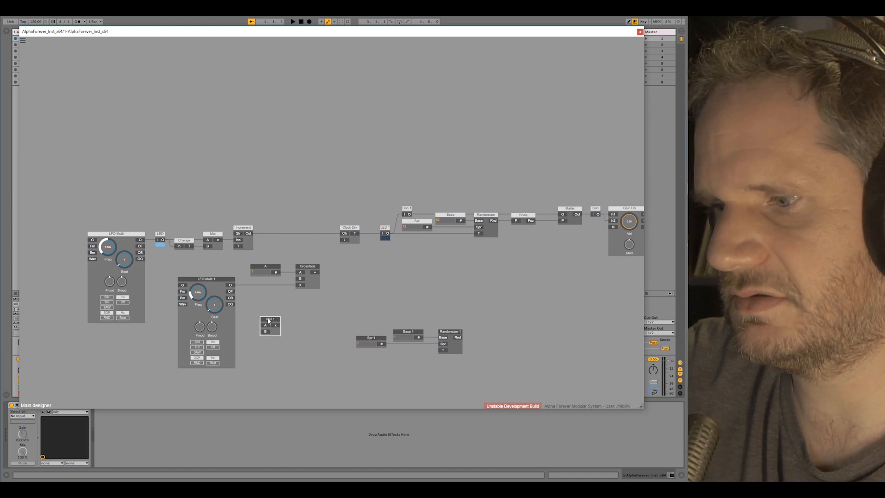
right_click(268, 322)
type("chan")
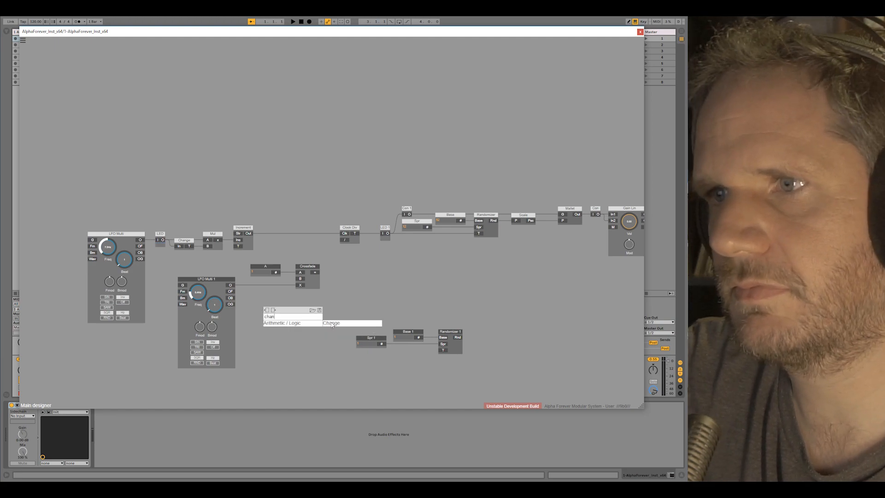
key("Return")
left_click_drag(230, 285, 441, 345)
Delete the Spr 1 constant, move Base 1 and Randomizer 1 next to Crossfade, and connect Randomizer 1's Rnd output to Crossfade's B input
left_click(379, 338)
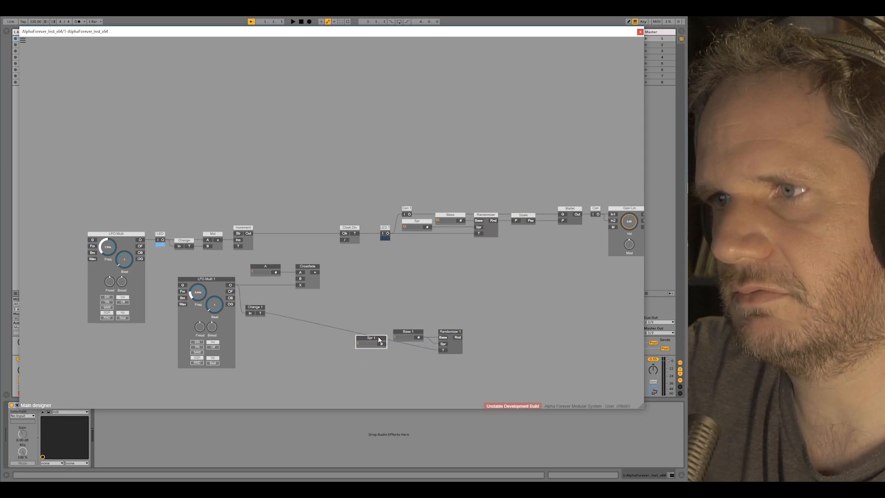
key("Delete")
left_click_drag(394, 318, 481, 383)
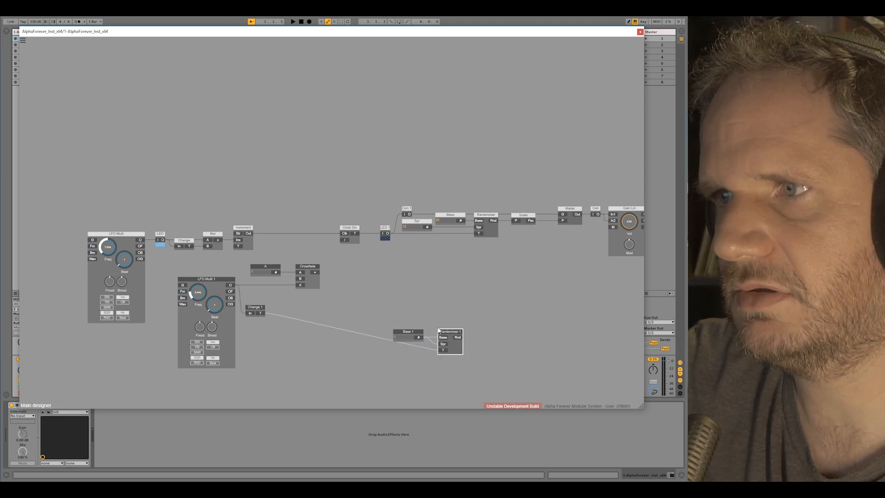
left_click_drag(451, 334, 345, 285)
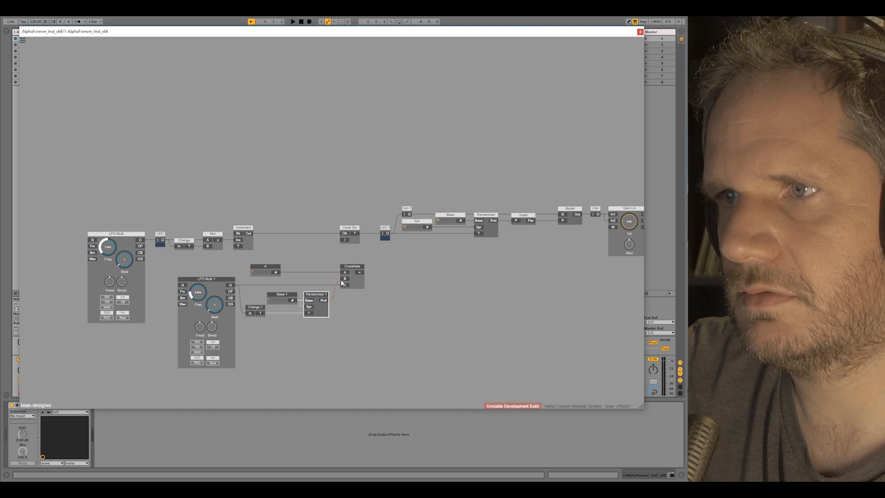
Tidy the Base 1, Change 1 and A modules around Crossfade, and connect Crossfade's output to Clock Div's division input
left_click(282, 296)
left_click_drag(254, 304, 251, 309)
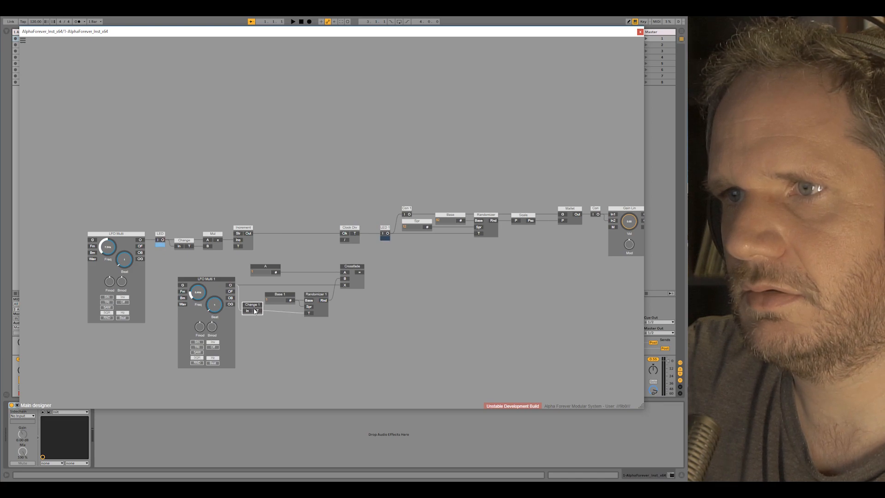
left_click(278, 326)
left_click_drag(272, 271, 320, 271)
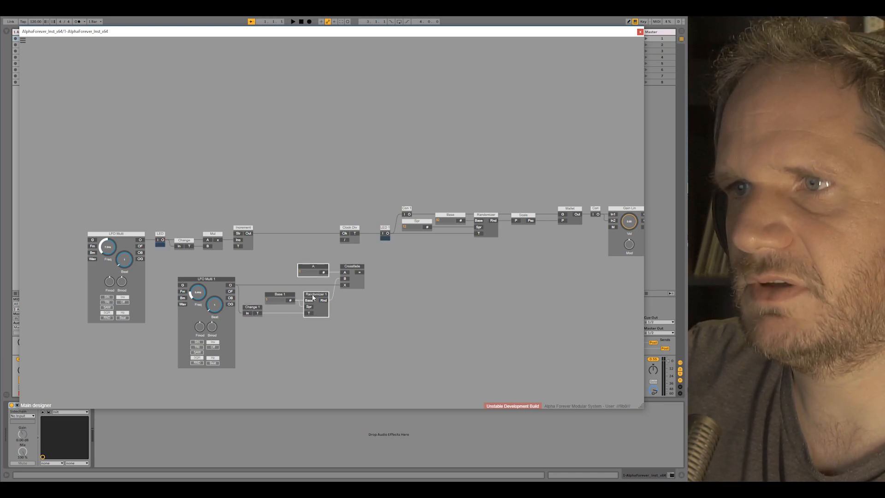
left_click(391, 316)
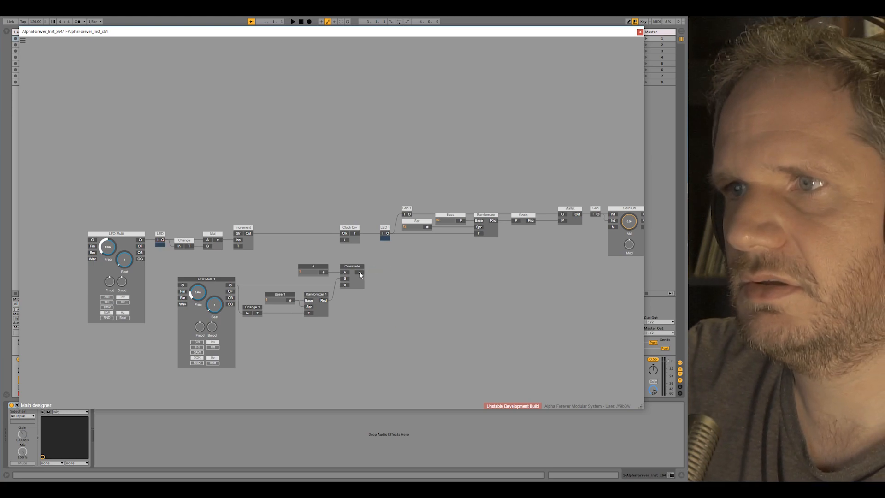
left_click_drag(360, 273, 344, 240)
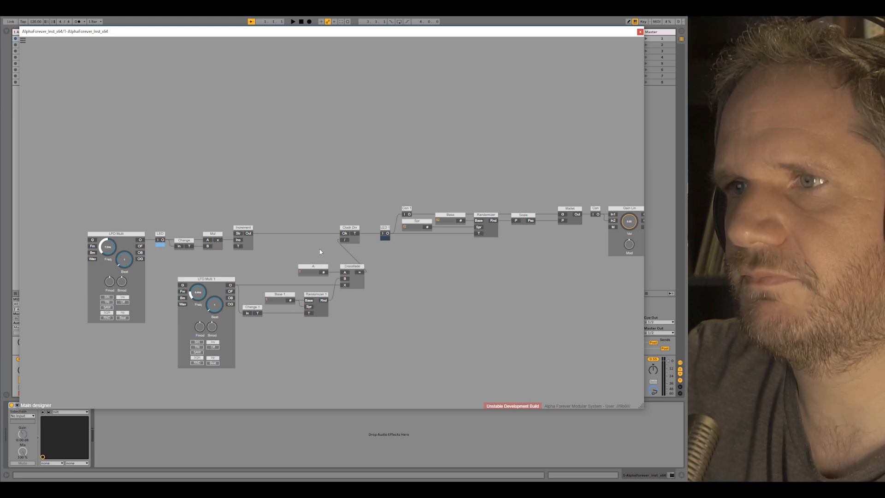
Set the Base 1 constant to 2, then nudge LFO Multi 1 slightly left and raise its Freq
scroll(319, 249, "down", 3)
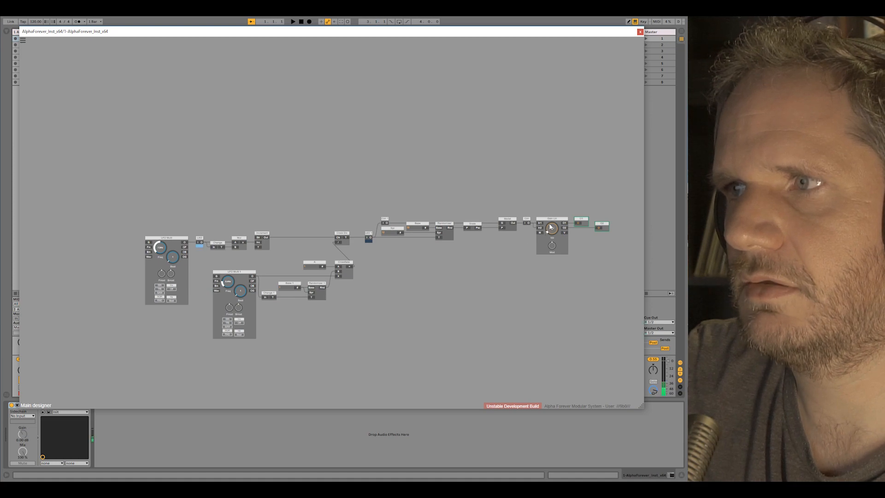
scroll(335, 298, "up", 1)
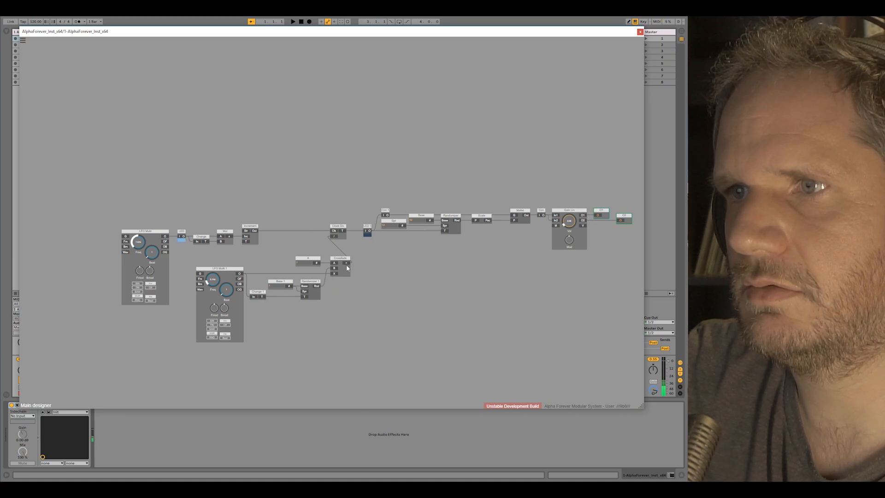
scroll(353, 304, "up", 2)
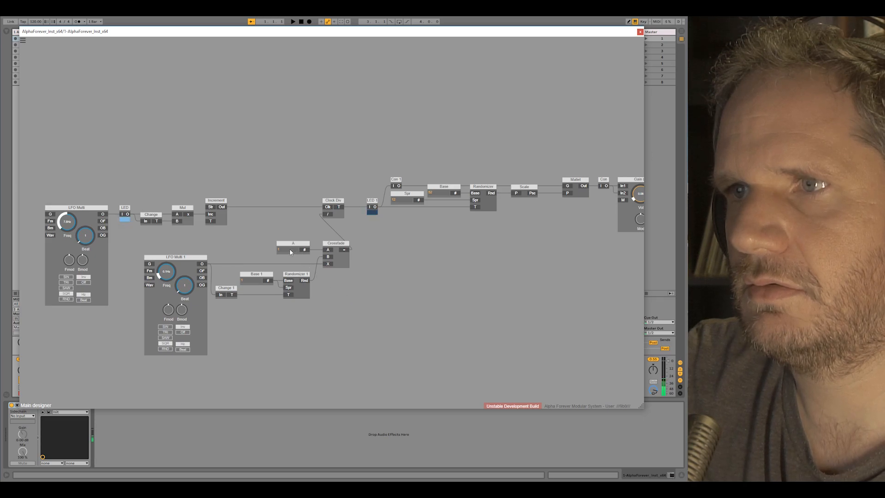
left_click(252, 279)
type("2")
left_click(327, 322)
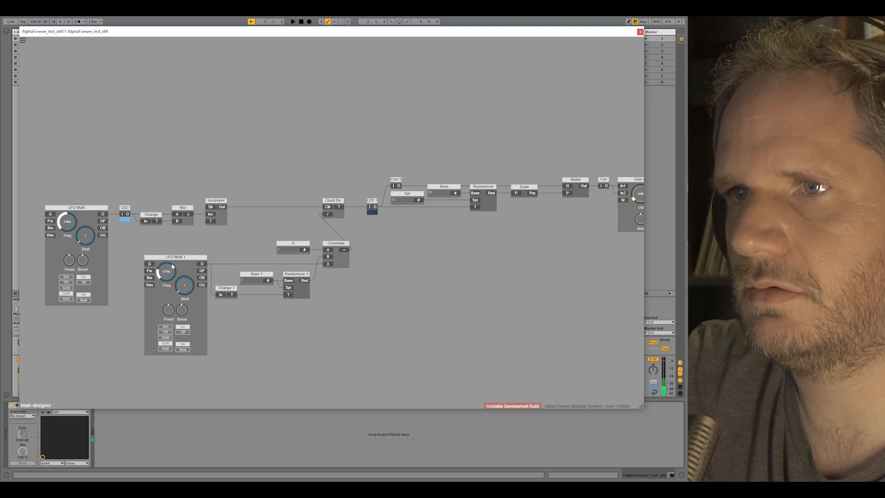
left_click_drag(190, 259, 174, 267)
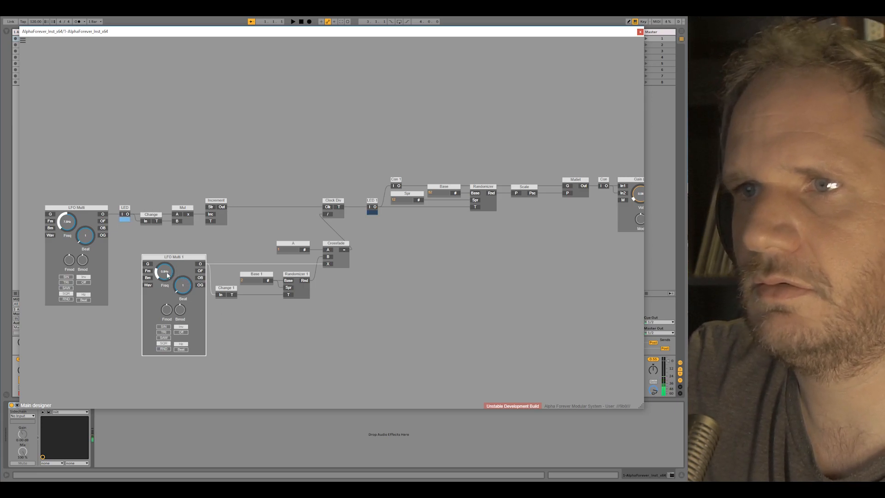
Shift Clock Div and every module after it to the right, clear of Crossfade
scroll(373, 288, "down", 5)
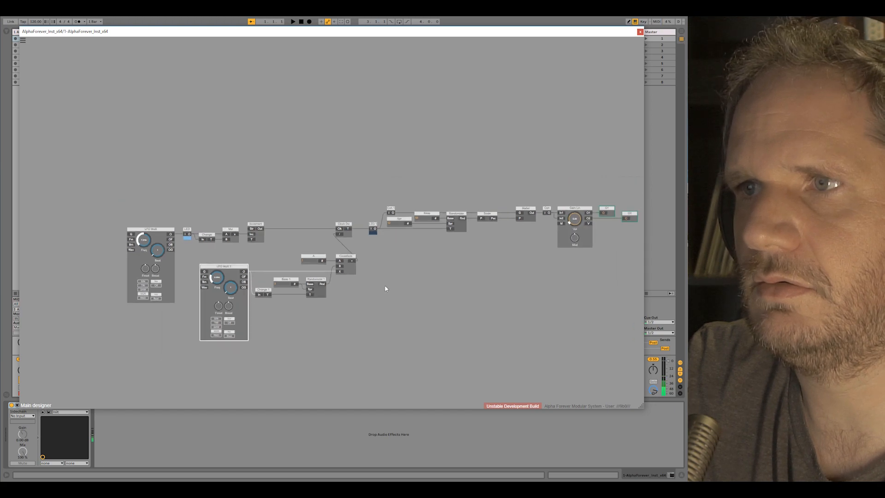
left_click_drag(515, 288, 271, 201)
left_click_drag(276, 255, 298, 253)
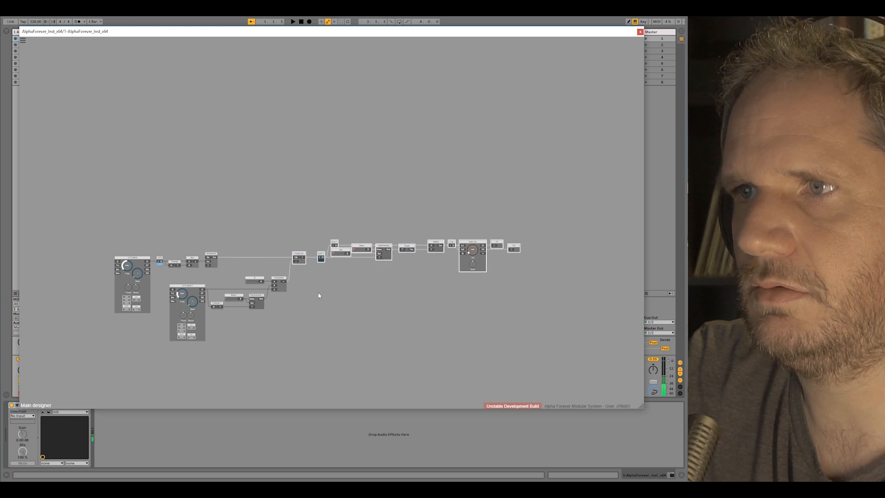
left_click(340, 300)
scroll(340, 299, "up", 3)
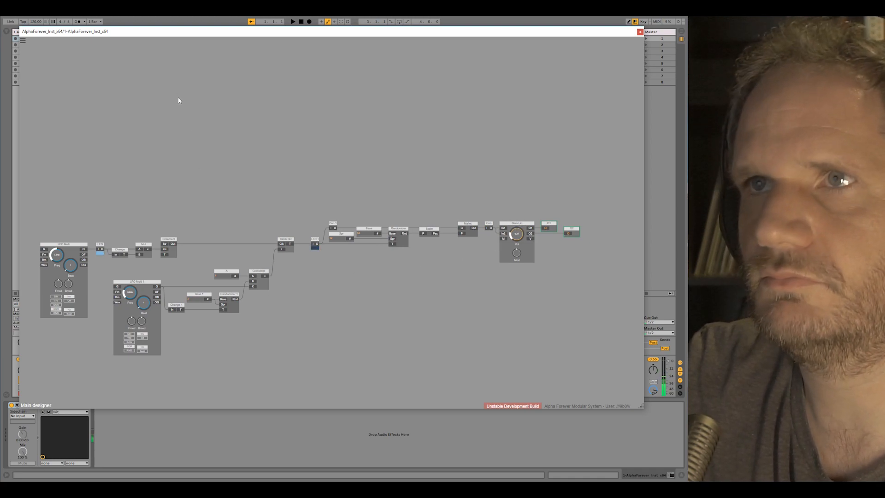
Shrink the plugin window to reach the mixer, raise track 1's A-Reverb send to about -11 dB, and enlarge the window again
left_click_drag(642, 407, 640, 306)
left_click_drag(30, 341, 30, 325)
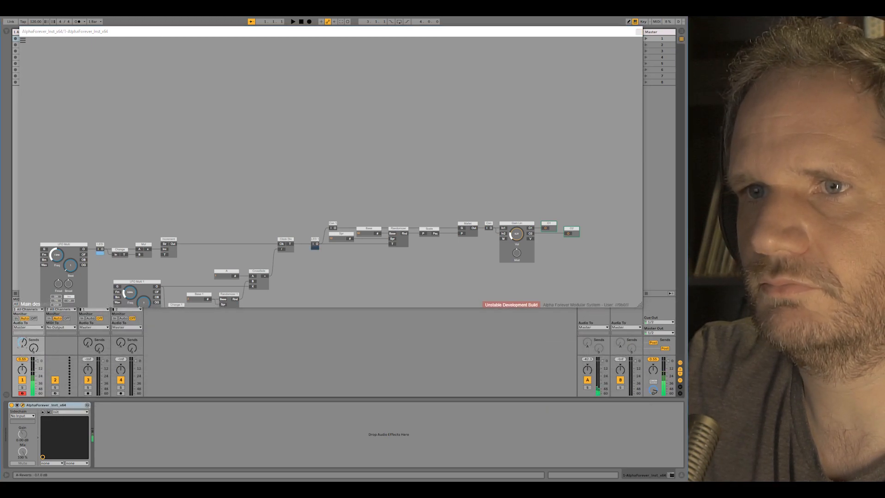
left_click_drag(636, 305, 641, 404)
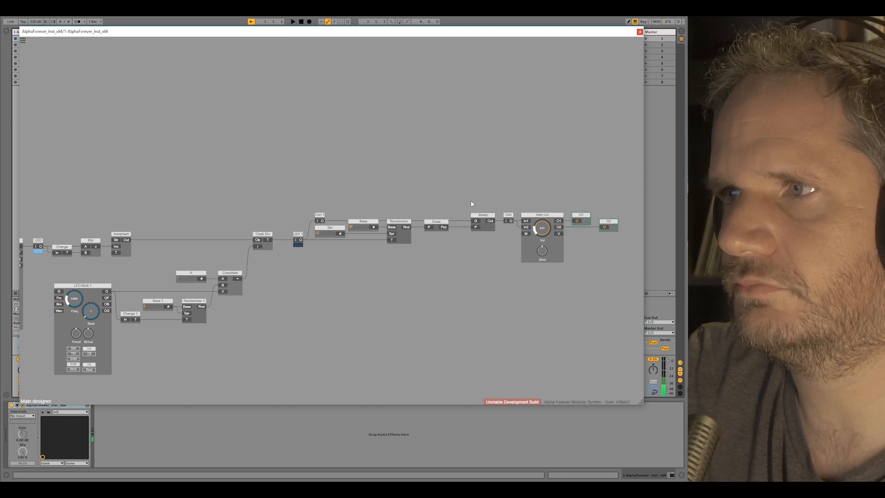
Shift Con, Gain Lin and the O1 and O2 outputs right, and insert a Mixer 4 Lin module after Mallet
scroll(467, 204, "right", 3)
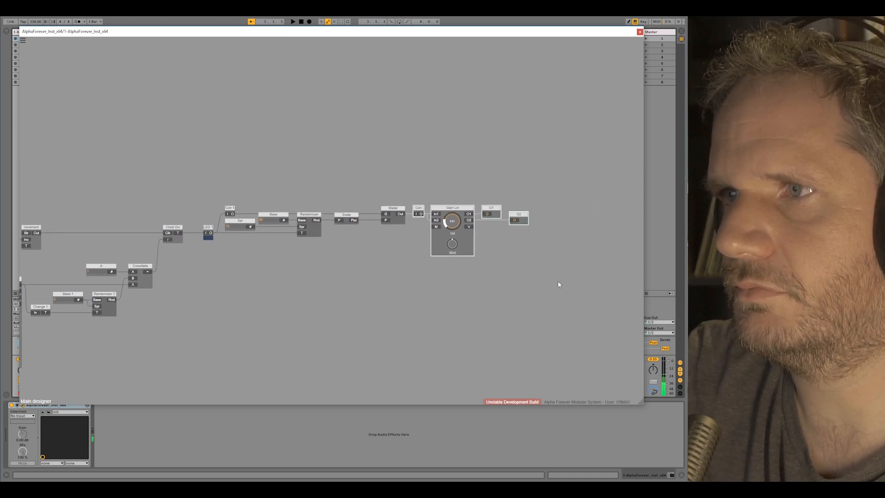
left_click_drag(419, 207, 467, 208)
left_click(402, 214)
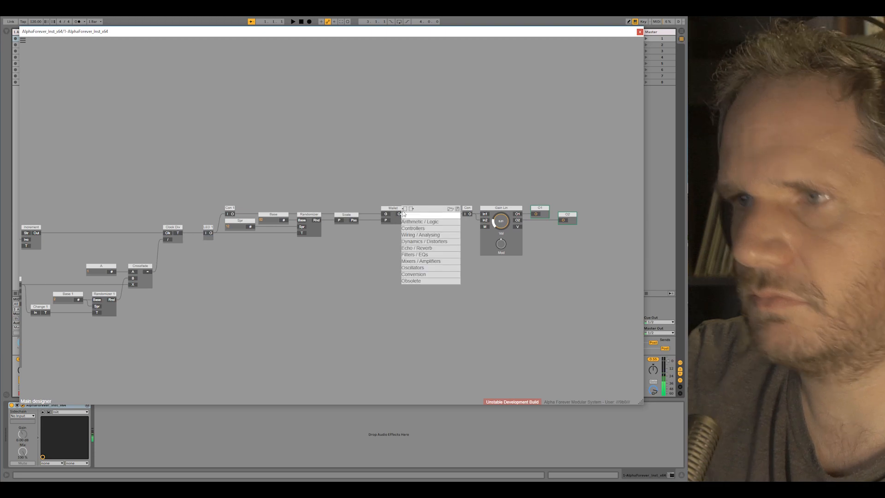
type("mix")
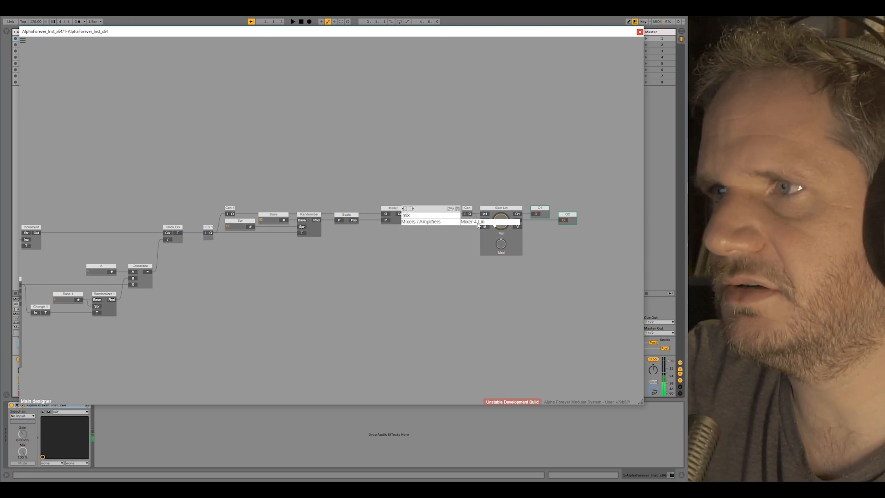
left_click(495, 223)
Move Con, Gain Lin and the outputs further right and position Mixer 4 Lin evenly between Mallet and Con
left_click_drag(444, 208, 423, 209)
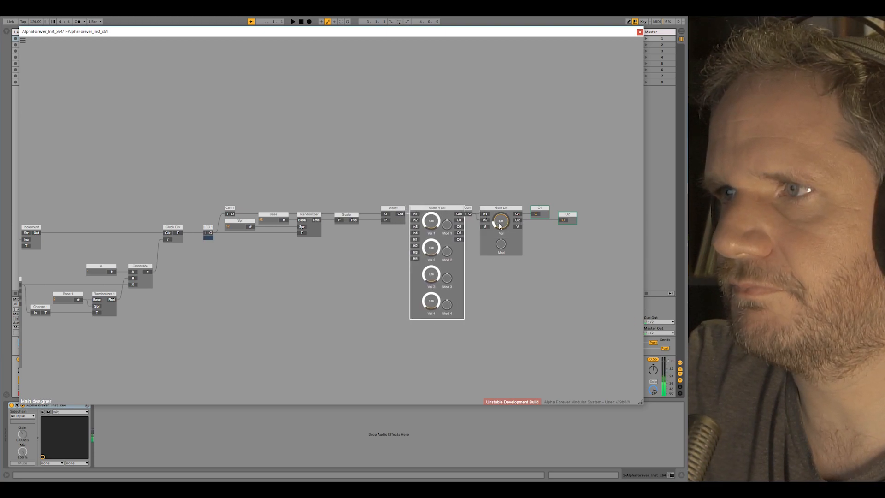
left_click_drag(613, 277, 458, 170)
left_click_drag(494, 215, 529, 215)
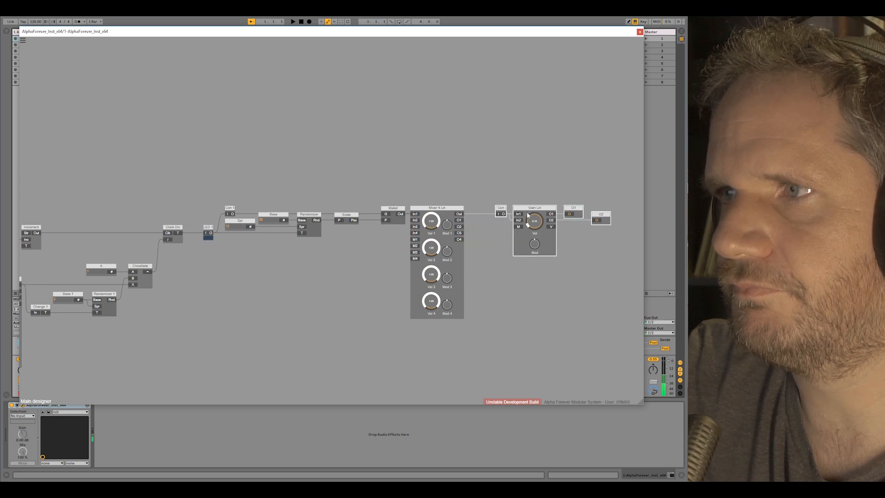
left_click_drag(459, 209, 474, 209)
left_click(404, 160)
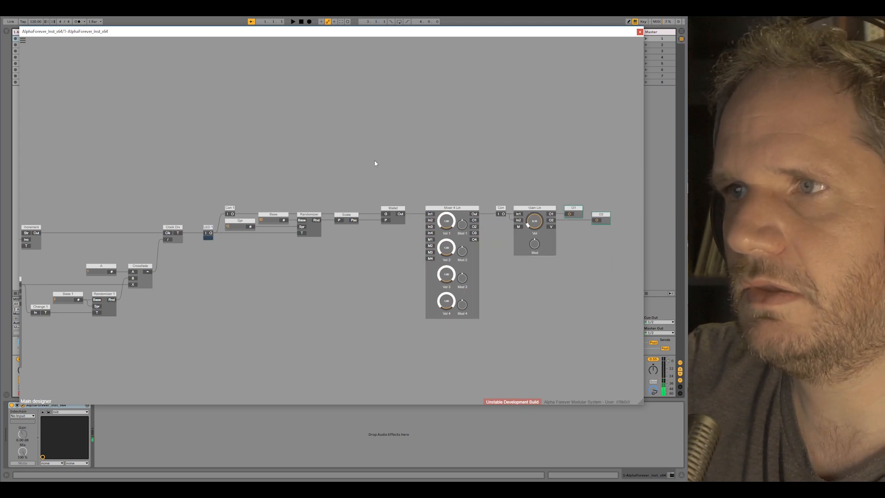
Duplicate the voice chain from Con 1 through Mallet, place the copy beneath the original, and connect Mallet 1's Out to Mixer 4 Lin's In2
left_click_drag(392, 208, 219, 286)
key("ctrl+d")
left_click_drag(413, 244, 429, 221)
Delete the copied Base constant, feed the first Randomizer's Rnd output into Randomizer 2's Base, and lower the Spr 1 constant
left_click(280, 250)
key("Delete")
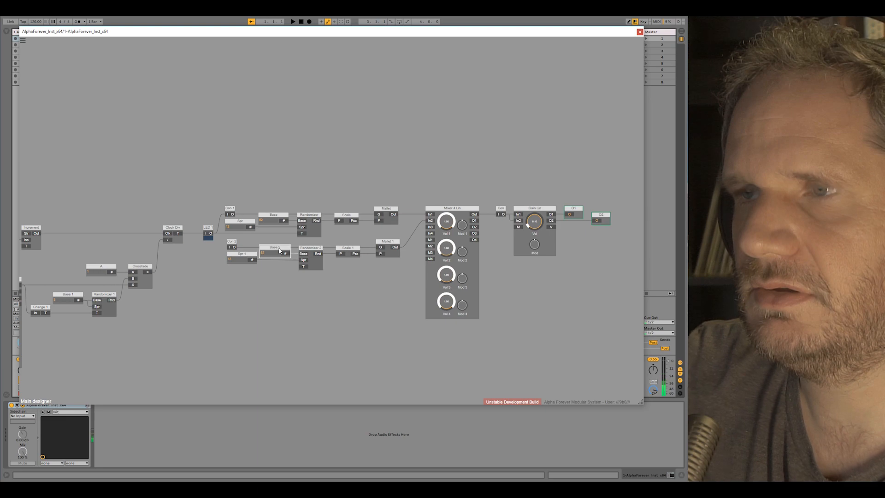
left_click_drag(316, 221, 300, 257)
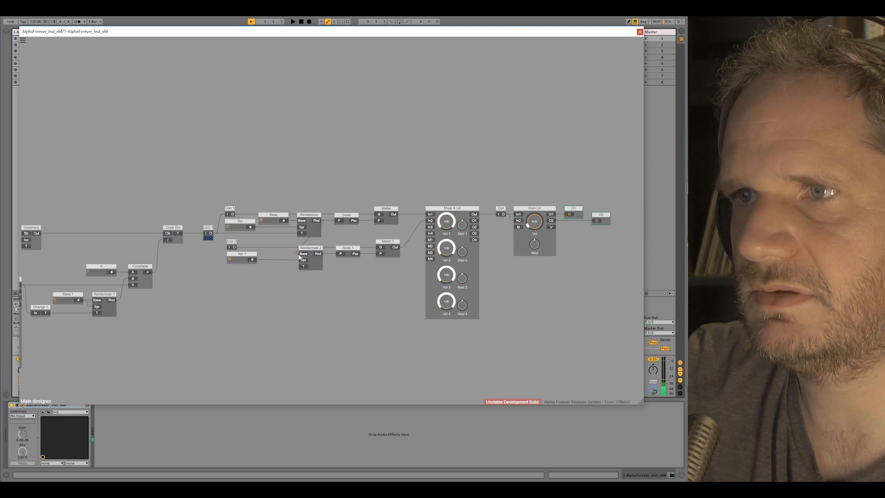
left_click_drag(238, 259, 230, 289)
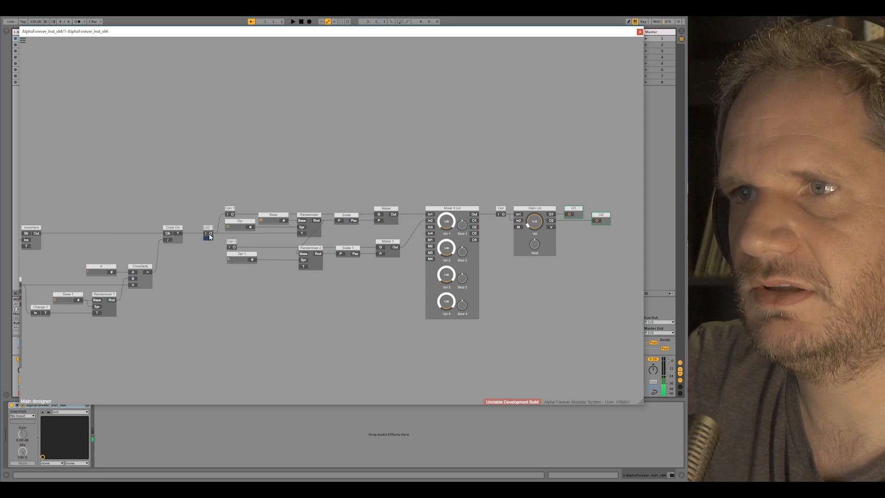
Connect LED 1's output to Con 2's input, and Con 2's output to Randomizer 2's T input
left_click_drag(223, 244, 230, 250)
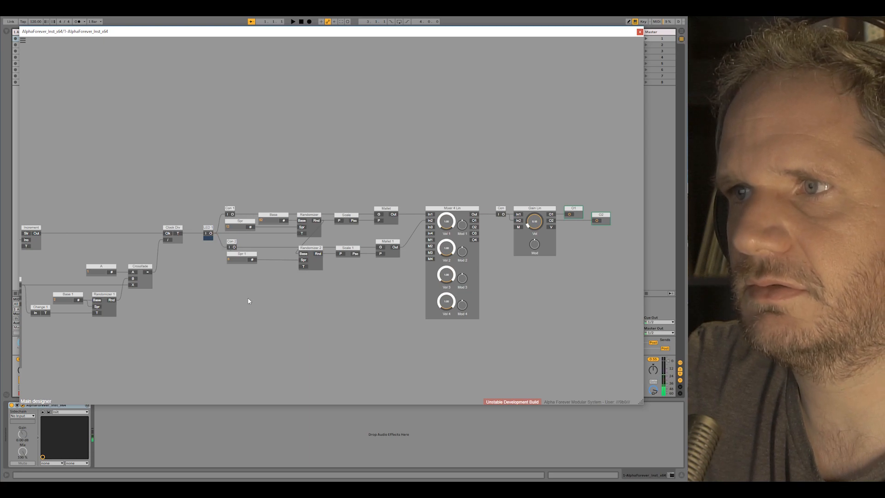
left_click_drag(234, 247, 304, 269)
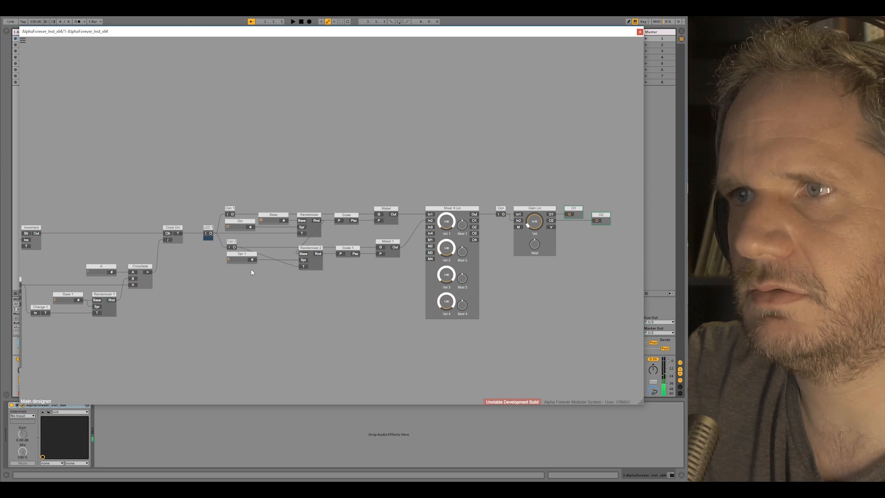
left_click_drag(216, 277, 397, 232)
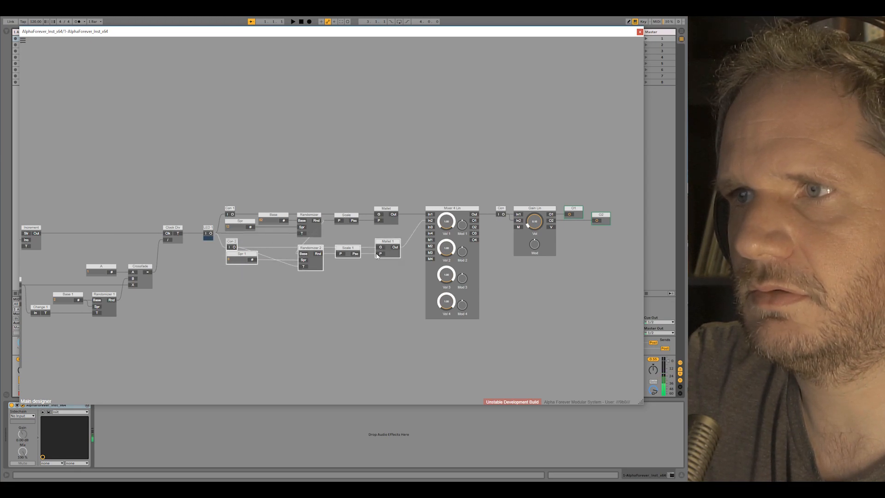
left_click(268, 279)
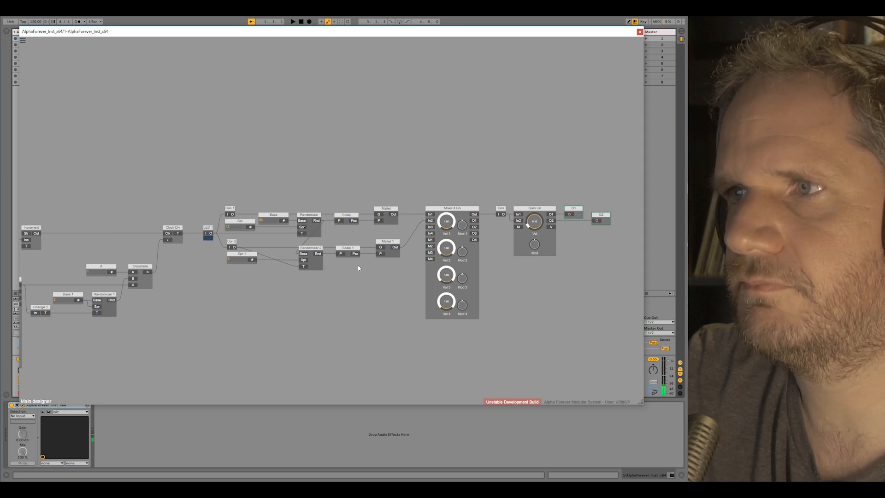
Lower Vol 2 on the Mixer 4 Lin module to reduce the second Mallet voice
left_click_drag(446, 249, 447, 266)
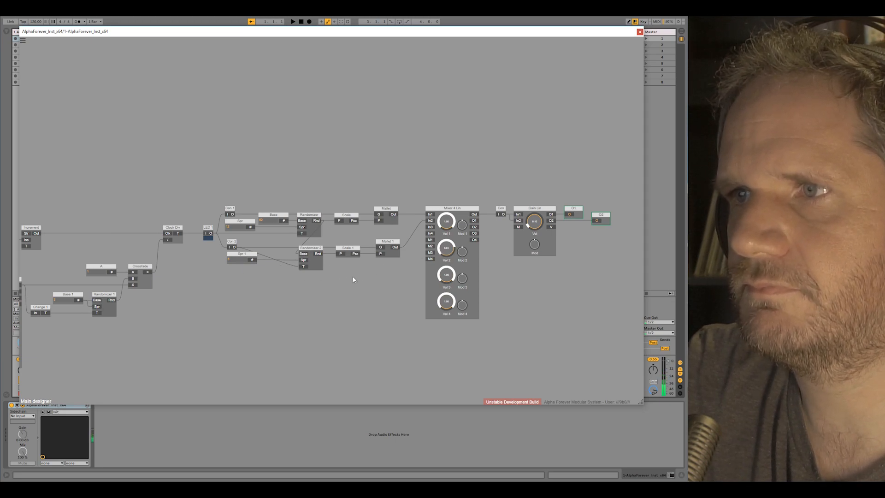
scroll(252, 295, "down", 2)
left_click_drag(257, 296, 395, 271)
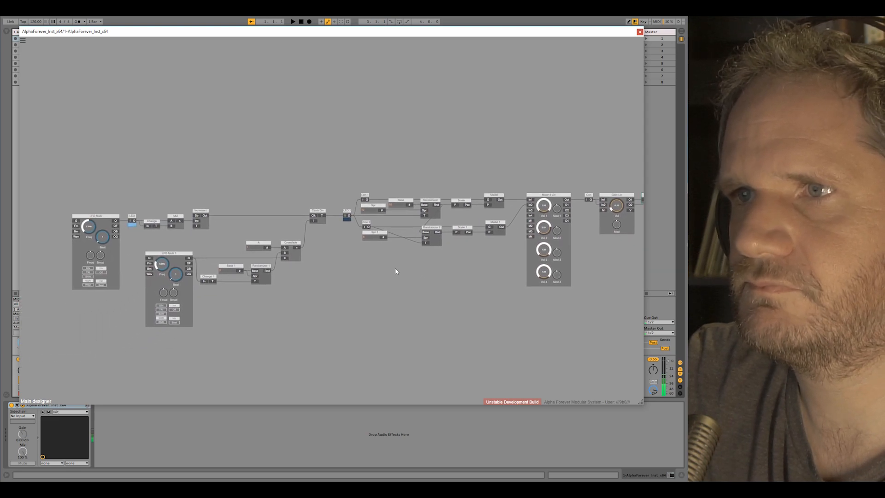
scroll(395, 271, "down", 1)
scroll(398, 270, "up", 1)
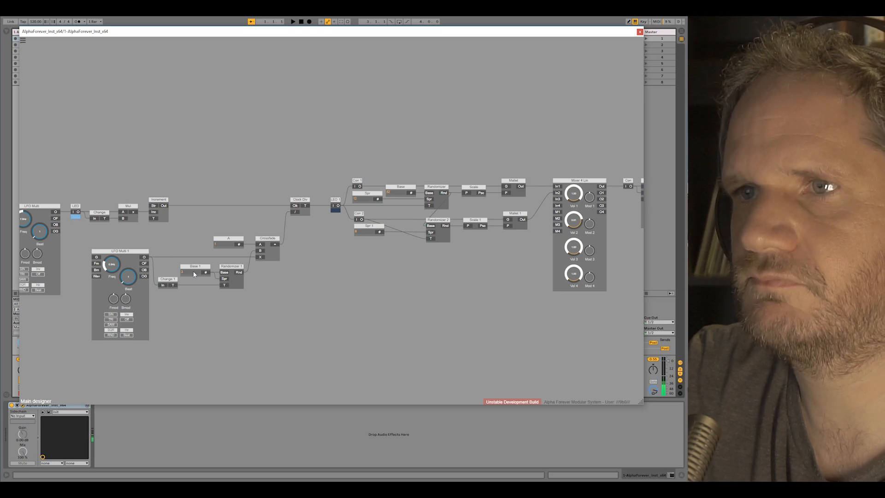
Move the Mixer 4 Lin and the output modules after it closer to the two Mallet modules
scroll(341, 306, "down", 2)
left_click_drag(525, 152, 406, 155)
left_click_drag(385, 184, 615, 320)
left_click_drag(413, 205, 404, 206)
left_click_drag(263, 240, 346, 224)
scroll(313, 253, "up", 1)
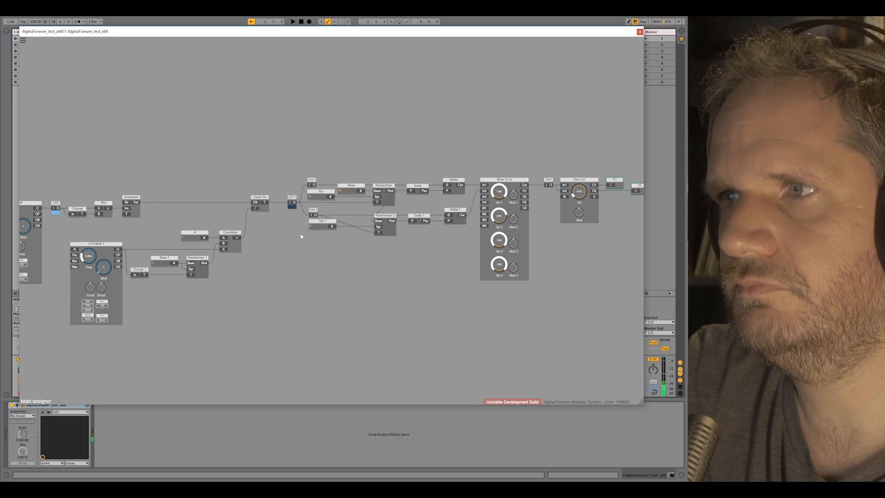
Try Mixer 4 Lin's Vol 2 at minimum and full level, set it low again, and turn down the Gain Lin volume
left_click_drag(504, 223, 510, 303)
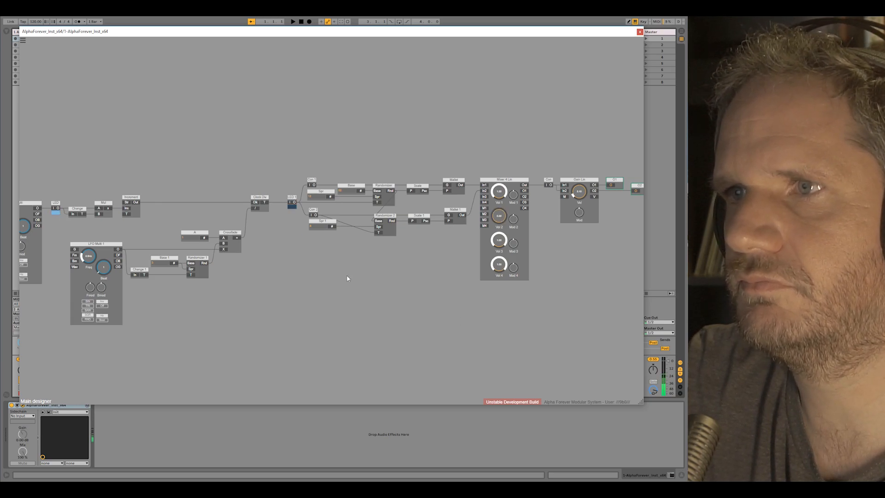
left_click_drag(500, 196, 494, 122)
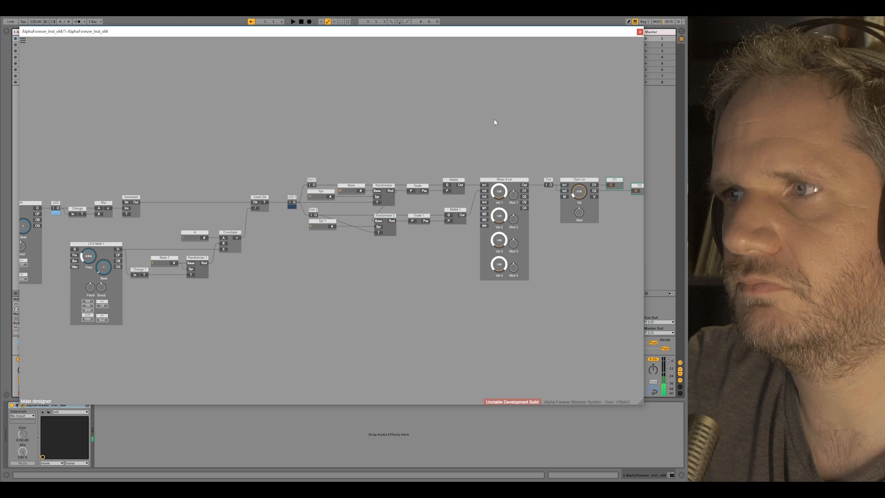
left_click_drag(498, 216, 556, 259)
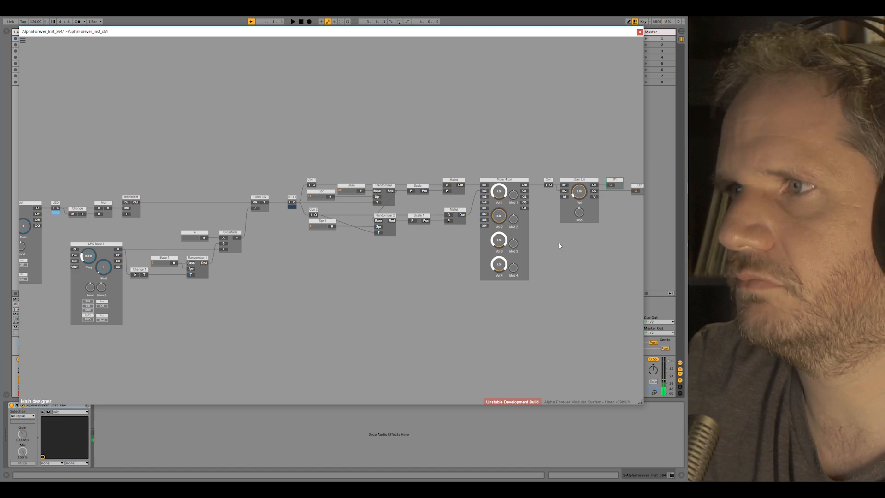
left_click_drag(581, 205, 576, 227)
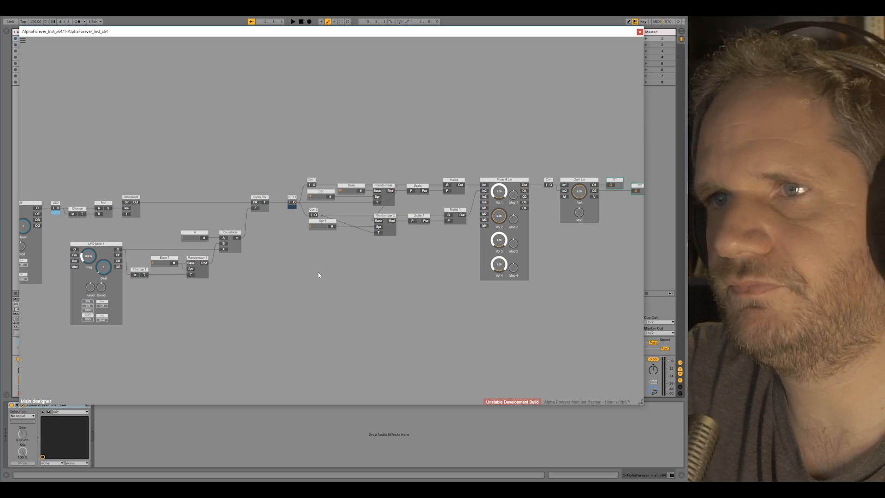
scroll(318, 277, "down", 5)
scroll(348, 267, "up", 4)
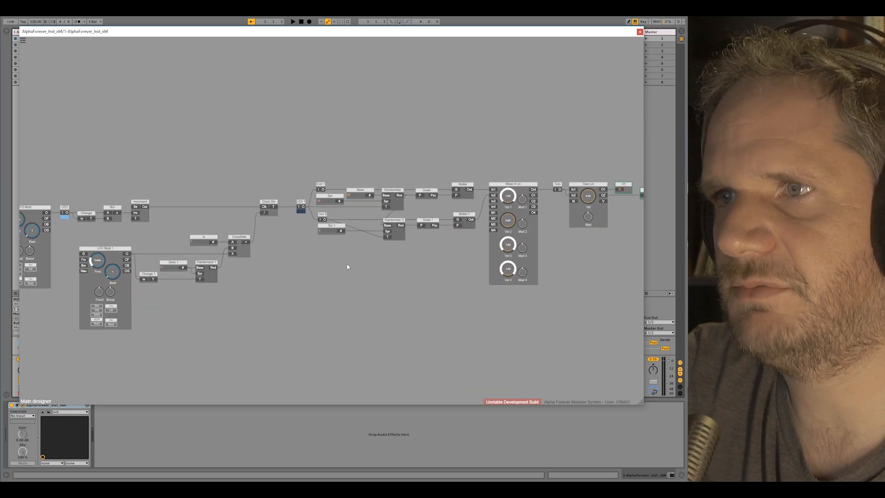
right_click(303, 254)
type("con")
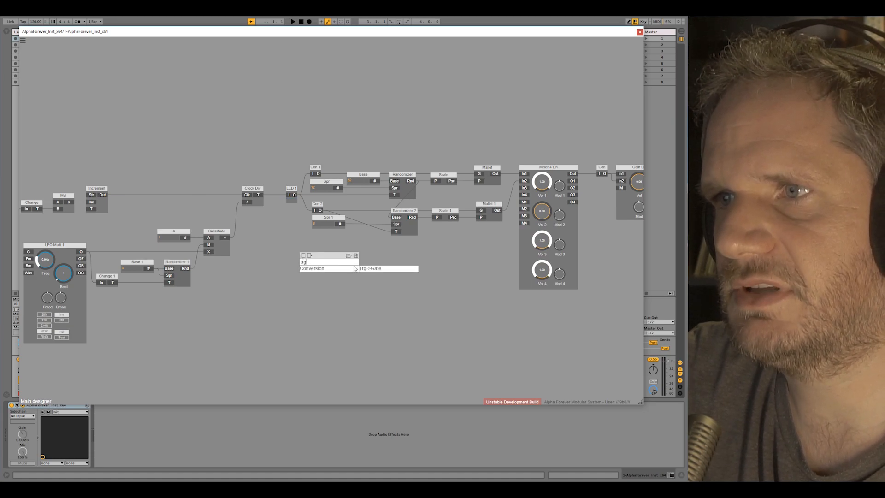
key("Return")
Add a Designer module beneath the second Mallet voice and name it "T Delay"
right_click(315, 264)
mouse_move(342, 290)
left_click(378, 289)
left_click(336, 271)
key("F2")
type("T Deal")
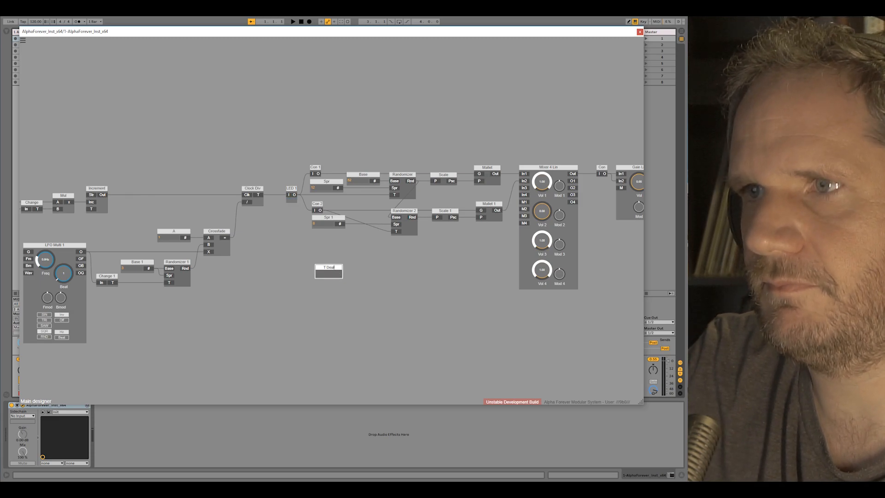
key("BackSpace")
key("BackSpace")
type("lay")
left_click(363, 268)
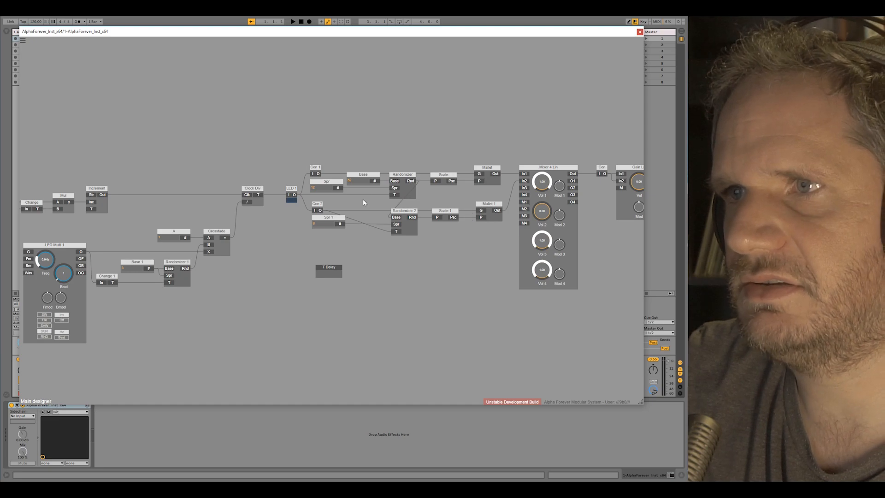
Inside T Delay, add an In module feeding the T input of a new Trg->Gate module, and space the two apart
double_click(329, 278)
right_click(257, 192)
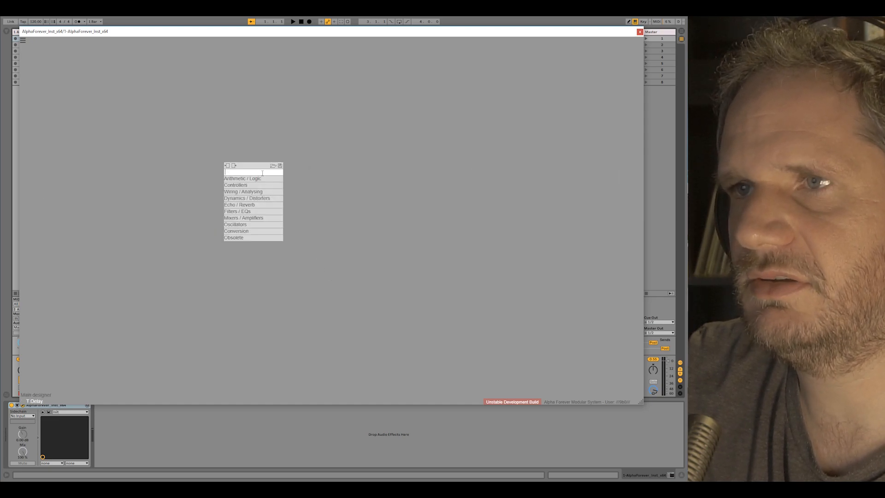
mouse_move(259, 180)
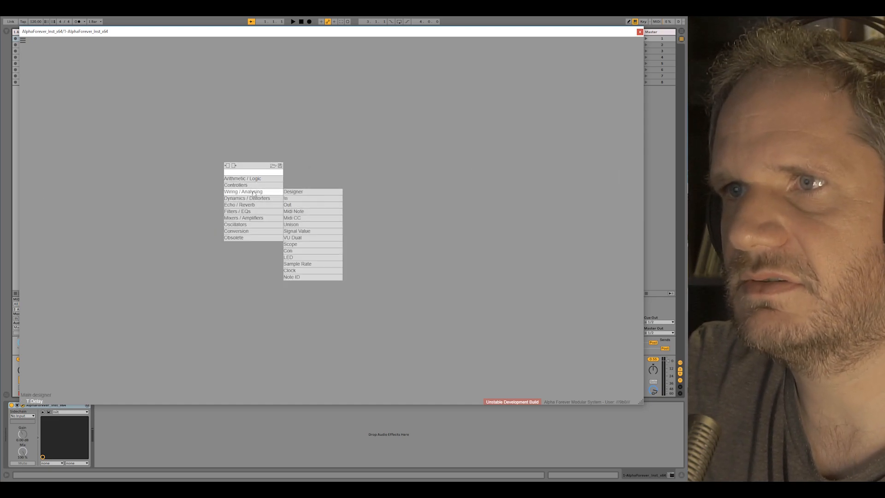
left_click(288, 191)
scroll(280, 183, "up", 3)
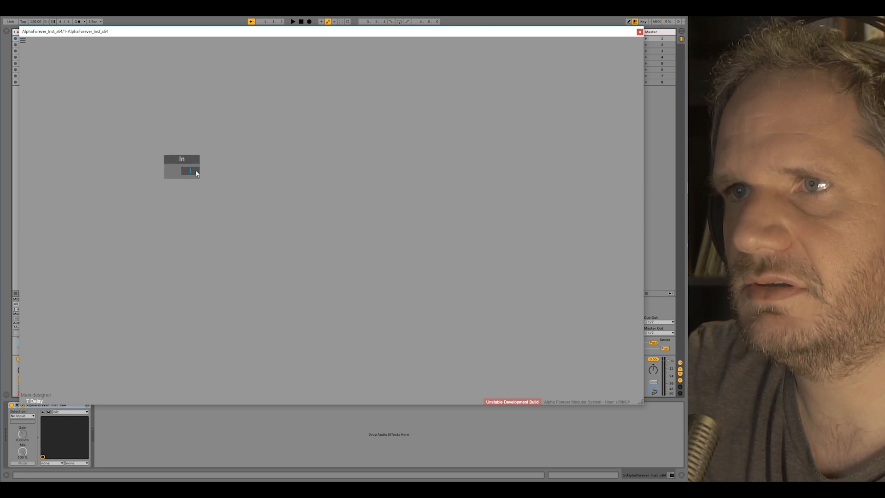
left_click(196, 170)
type("trg")
left_click(259, 180)
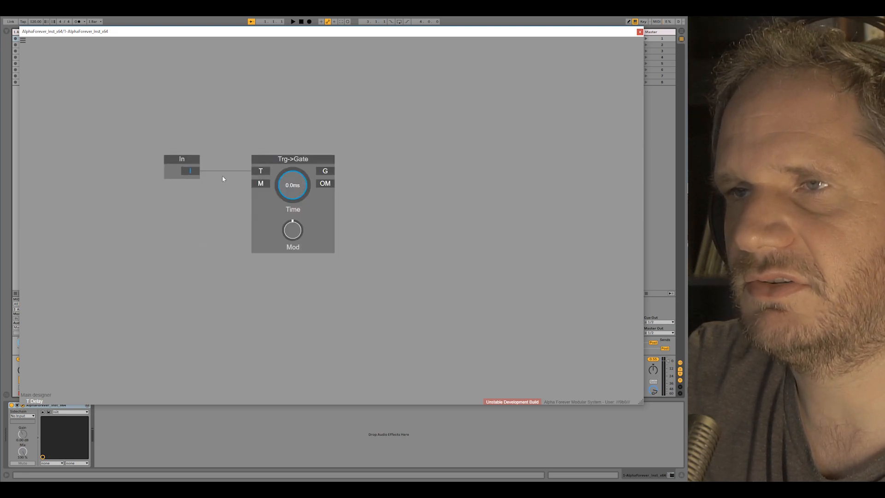
left_click_drag(181, 159, 137, 159)
double_click(167, 212)
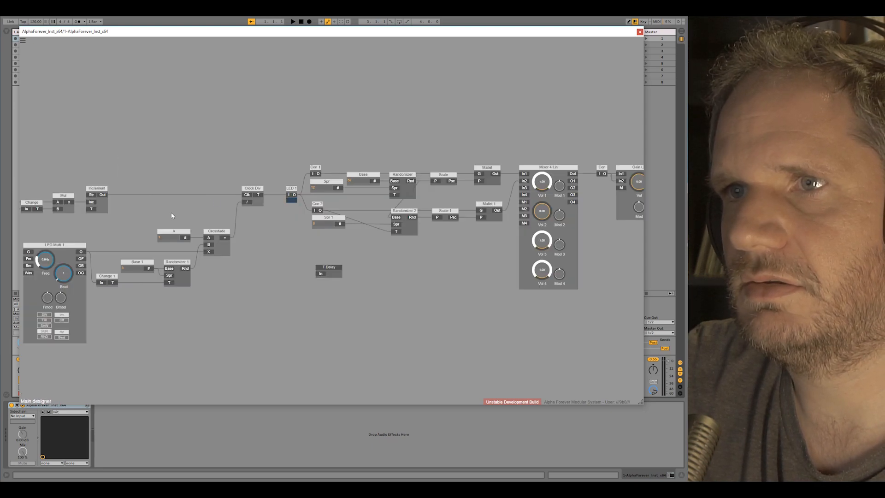
Add a second In module named F inside T Delay, and connect LFO Multi's OF output to T Delay's F input
scroll(194, 213, "down", 2)
left_click_drag(193, 212, 255, 202)
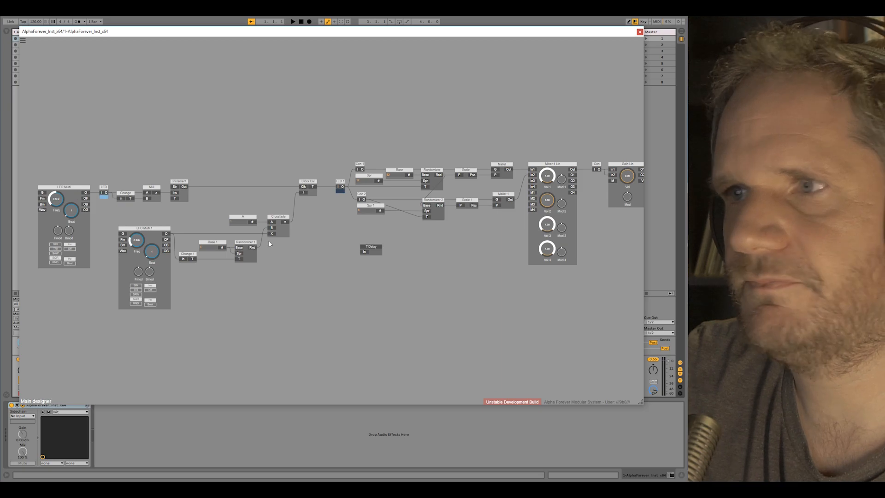
double_click(369, 250)
double_click(128, 215)
mouse_move(152, 234)
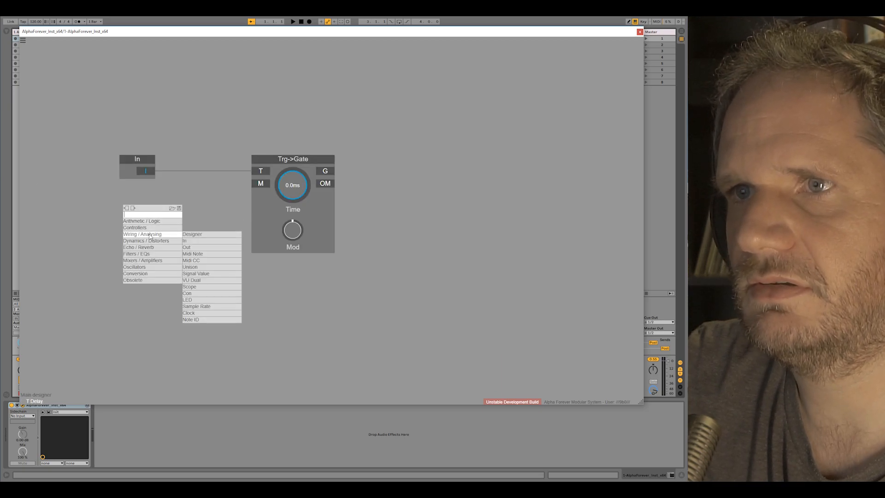
left_click(195, 241)
double_click(141, 216)
type("F")
left_click(182, 195)
key("Escape")
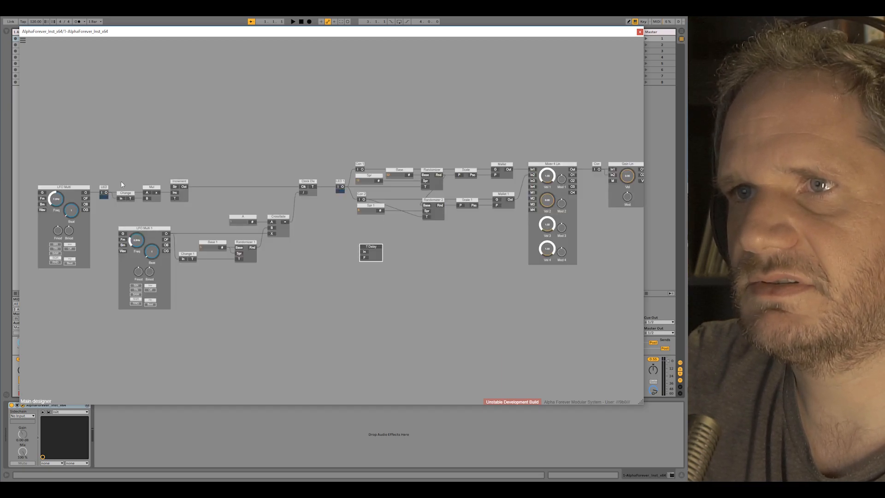
left_click_drag(87, 199, 362, 258)
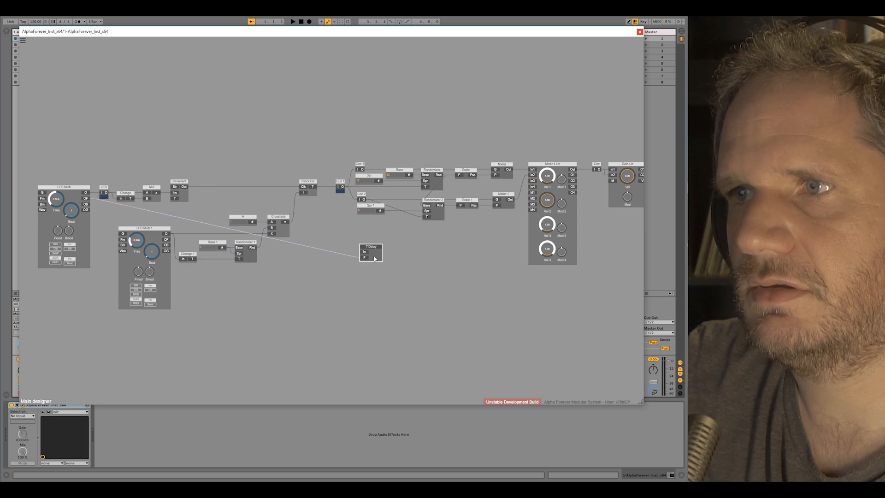
Inside T Delay, add a Div module with a constant on its A input, and connect F to its B input
double_click(371, 251)
left_click_drag(247, 212, 143, 212)
double_click(203, 211)
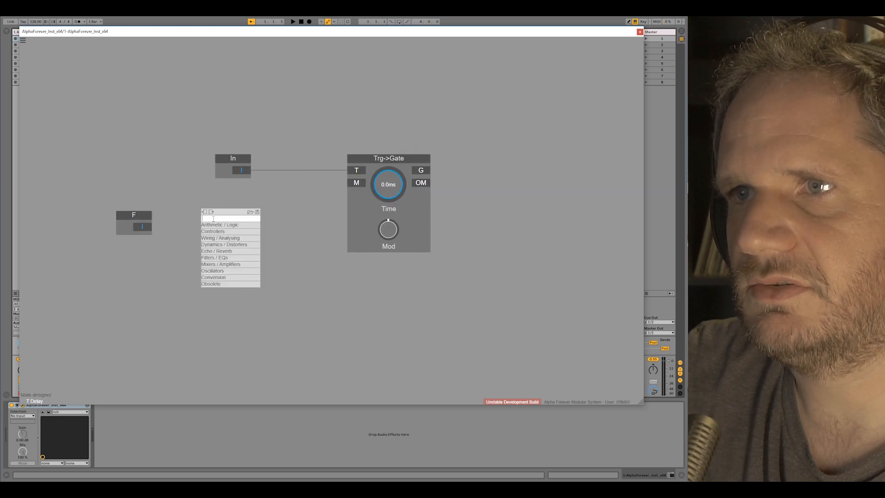
mouse_move(239, 226)
left_click(282, 251)
double_click(210, 232)
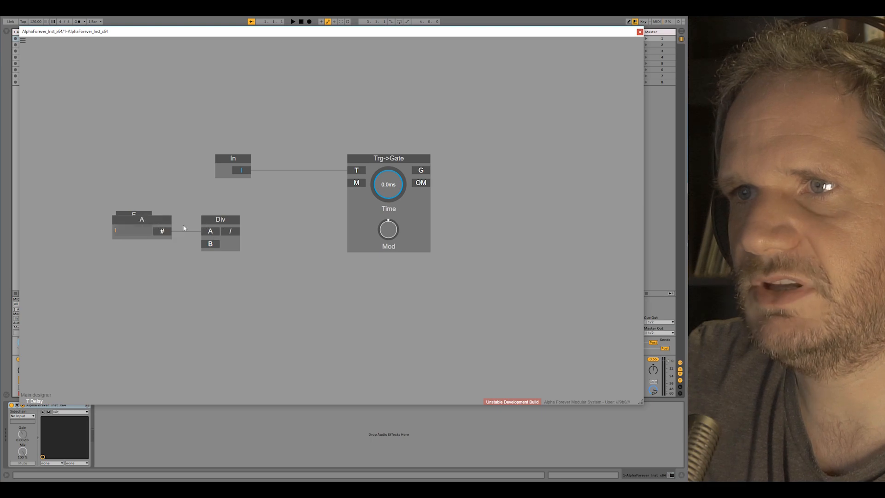
left_click_drag(134, 213, 206, 249)
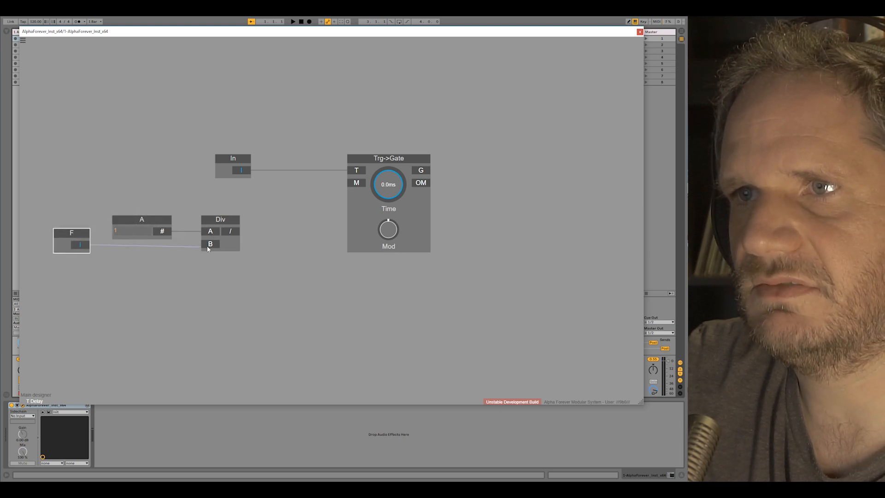
Set constant A to 1000, connect Div's output to Trg->Gate's M input, and line up F, A and Div with that input
double_click(134, 230)
type("1000")
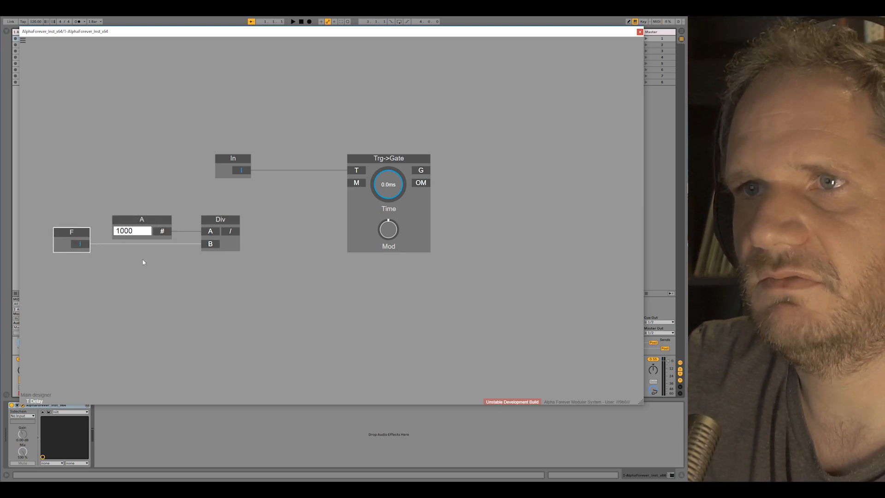
left_click(142, 262)
left_click_drag(236, 231, 355, 183)
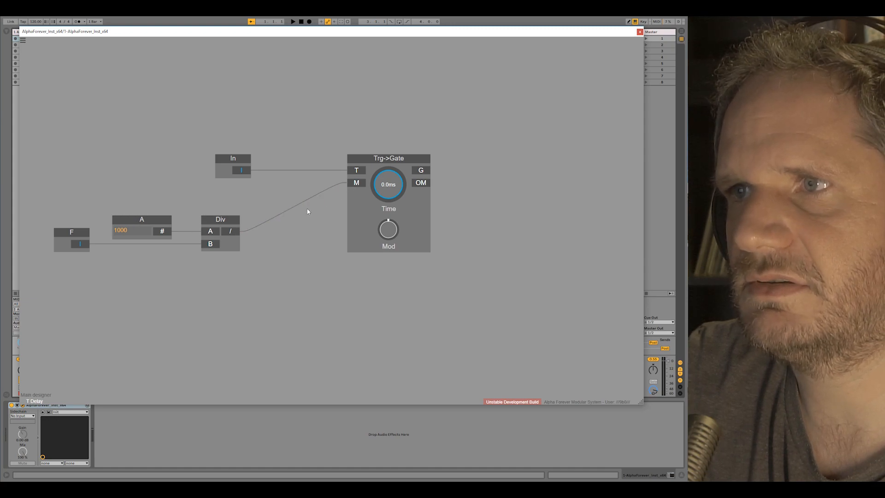
left_click_drag(51, 202, 276, 287)
left_click_drag(235, 234, 198, 185)
left_click(218, 174)
left_click(237, 213)
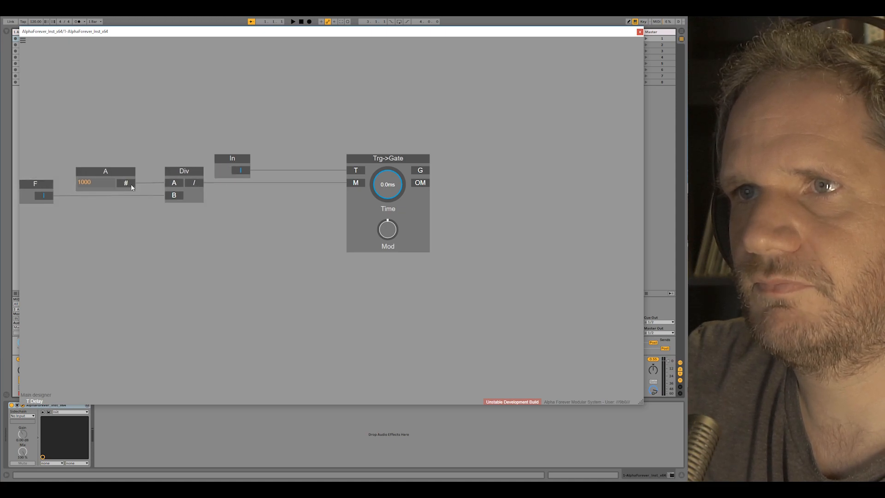
Rename the In module to T and place it nearer to Trg->Gate, with Trg->Gate's Mod knob turned fully up
double_click(232, 159)
left_click_drag(232, 162, 290, 161)
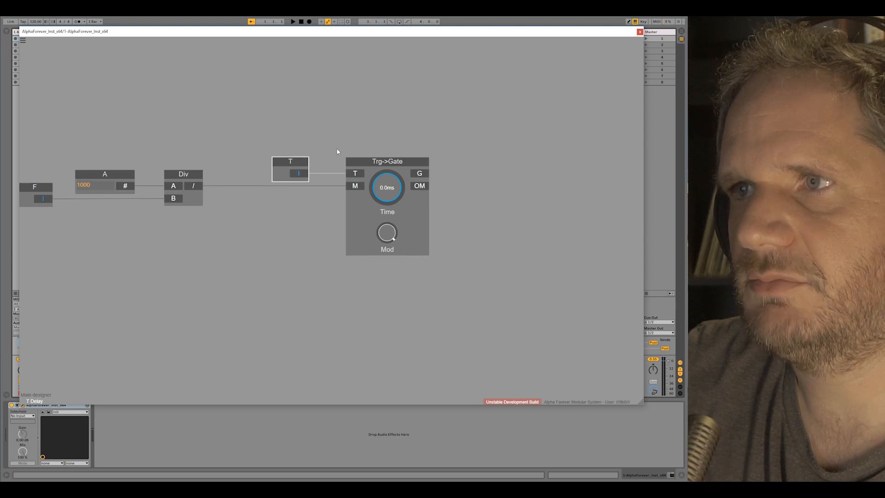
left_click_drag(448, 161, 337, 159)
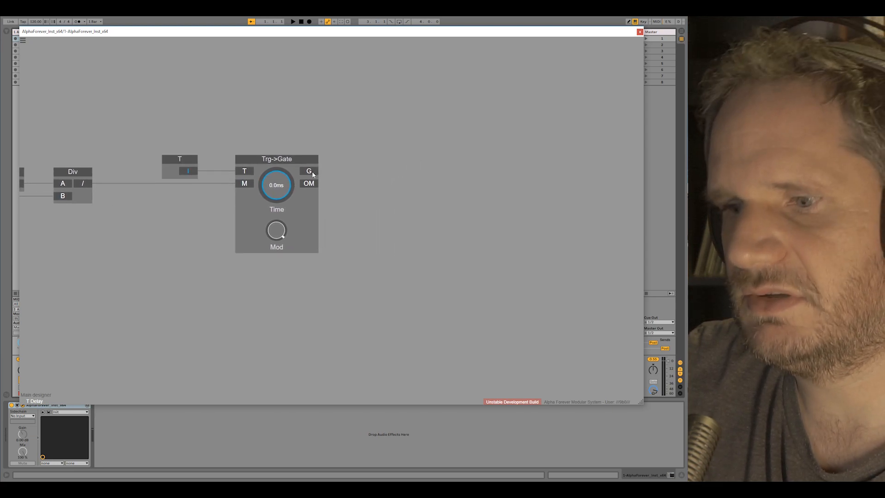
Feed Trg->Gate's G output into a new Mul module's A input, and through a new Change module into Mul's B input
left_click(312, 173)
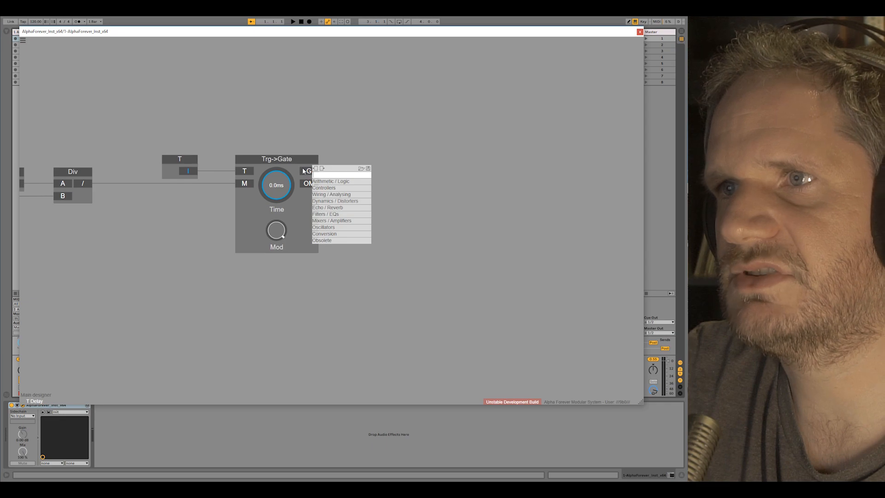
type("mul")
key("Return")
left_click_drag(380, 159, 418, 161)
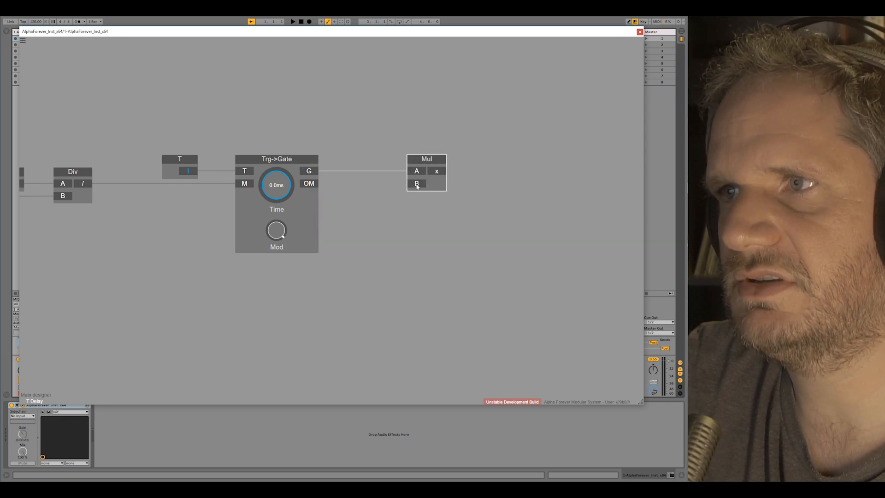
left_click(417, 185)
type("change")
key("Return")
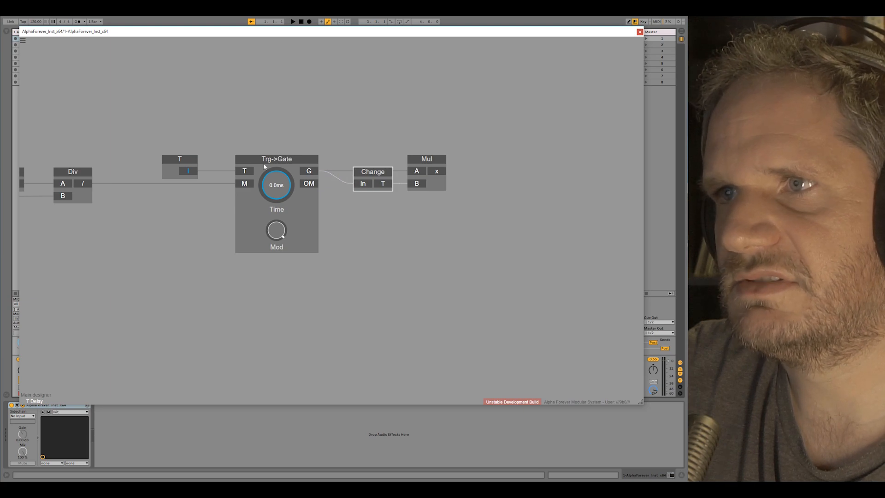
Move Mul further from Change and insert a 1-X module between Trg->Gate's G output and Mul's A input
left_click_drag(413, 161, 487, 162)
left_click(490, 174)
type("1-x")
key("Return")
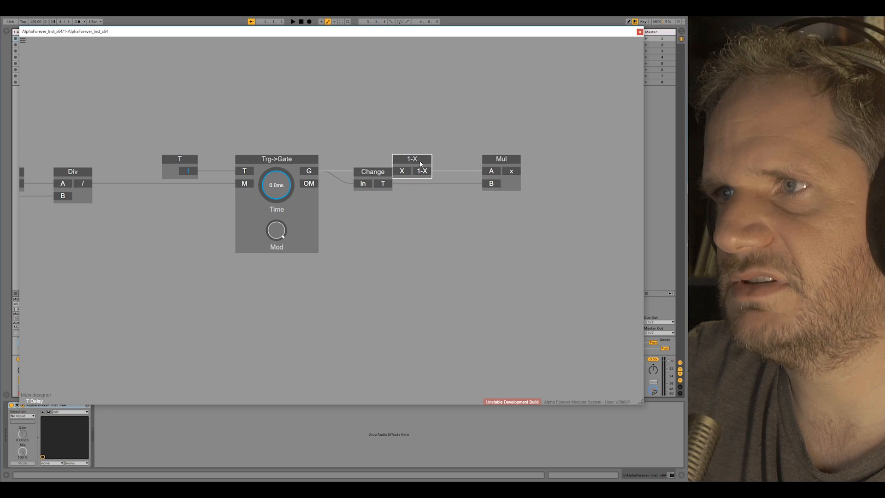
Add an Out module on Mul's output, name it TD, and return to the main designer
left_click_drag(463, 130, 359, 135)
right_click(411, 176)
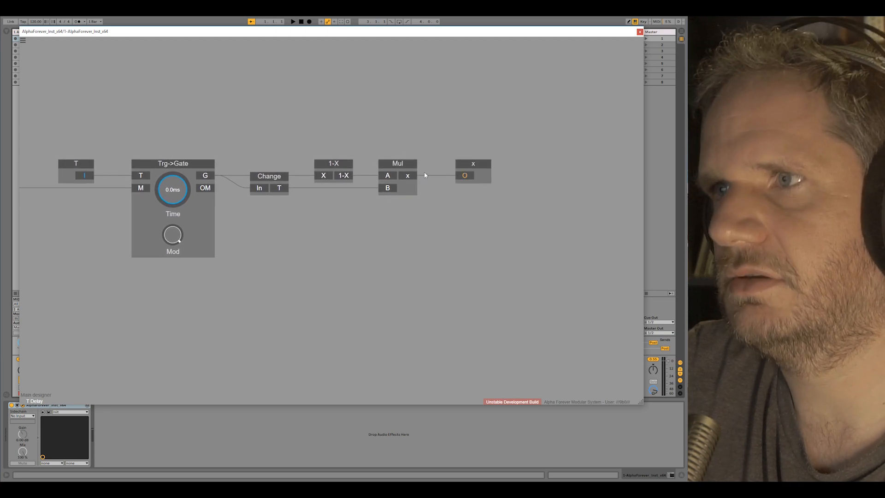
double_click(475, 163)
type("T ")
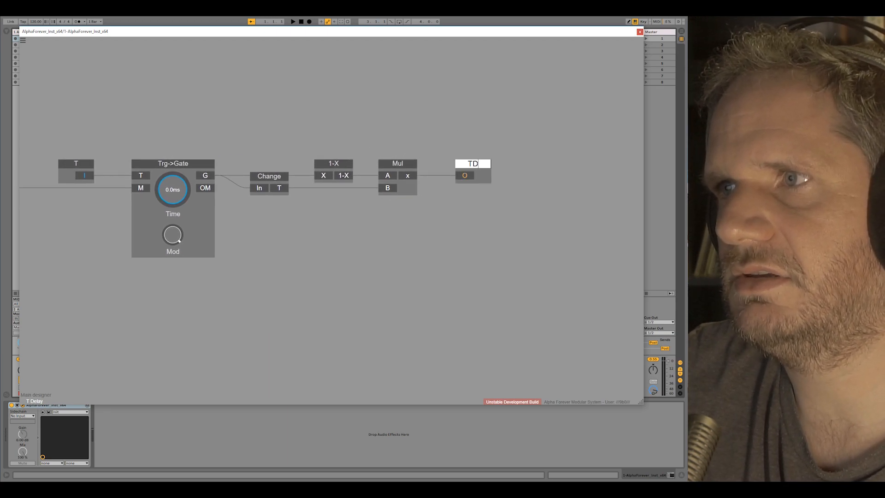
type("D")
double_click(458, 134)
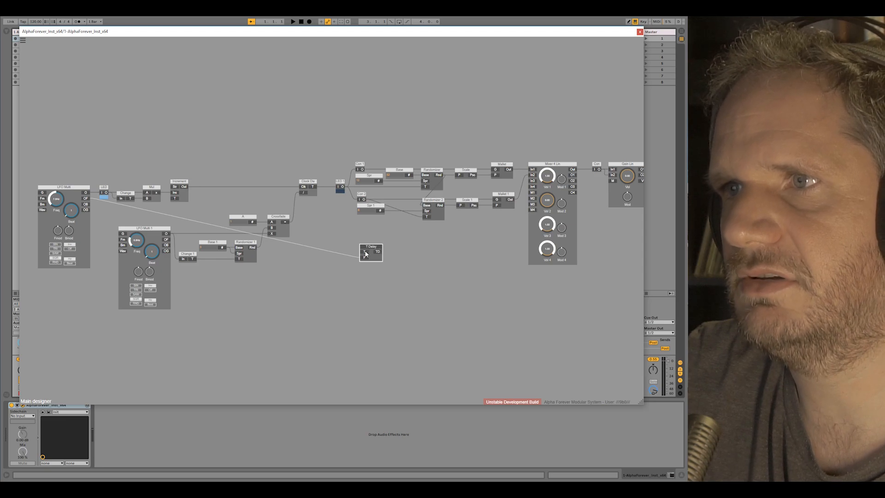
Connect LED 1's output to T Delay's T input, and T Delay's TD output to Con 2's input
left_click_drag(365, 254, 343, 189)
left_click_drag(378, 251, 359, 200)
Raise the Gain Lin volume and Mixer 4 Lin's Vol 2 to bring up the delayed second Mallet voice
left_click_drag(450, 273, 298, 298)
left_click_drag(474, 205, 483, 162)
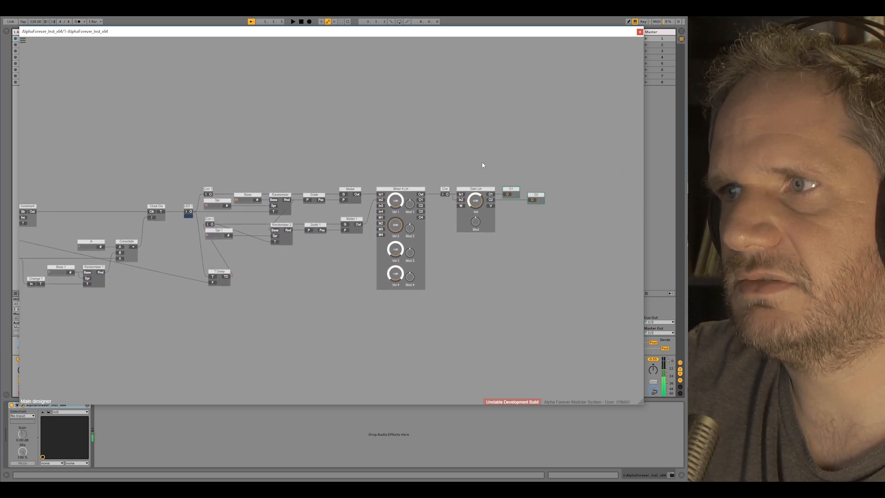
left_click_drag(396, 225, 405, 205)
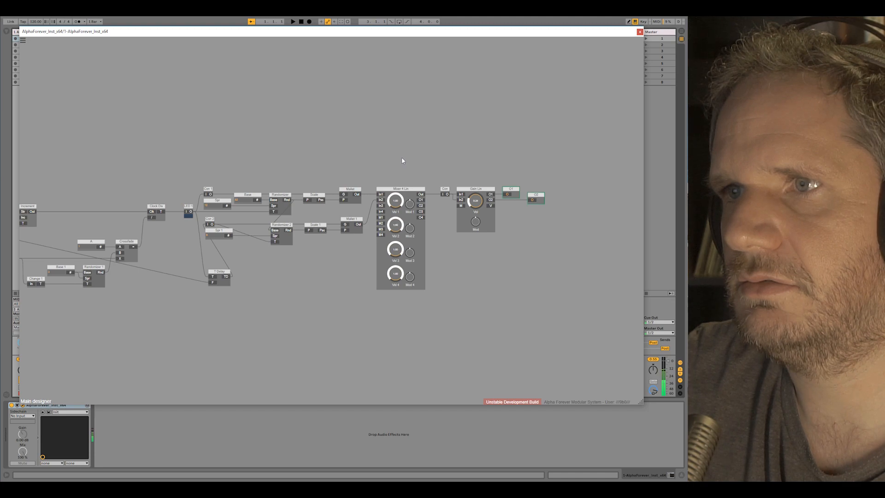
Turn down Mixer 4 Lin's Vol 1 and insert an LED module on T Delay's TD output
left_click_drag(395, 201, 393, 335)
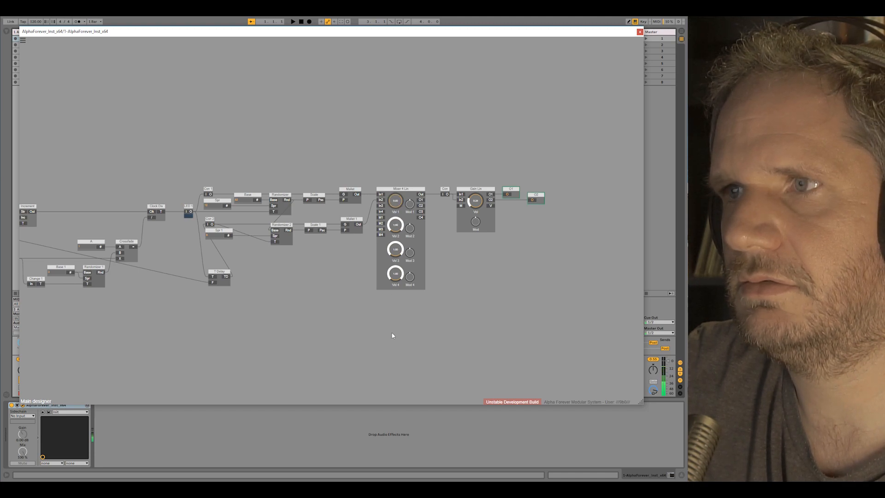
left_click(227, 277)
type("led")
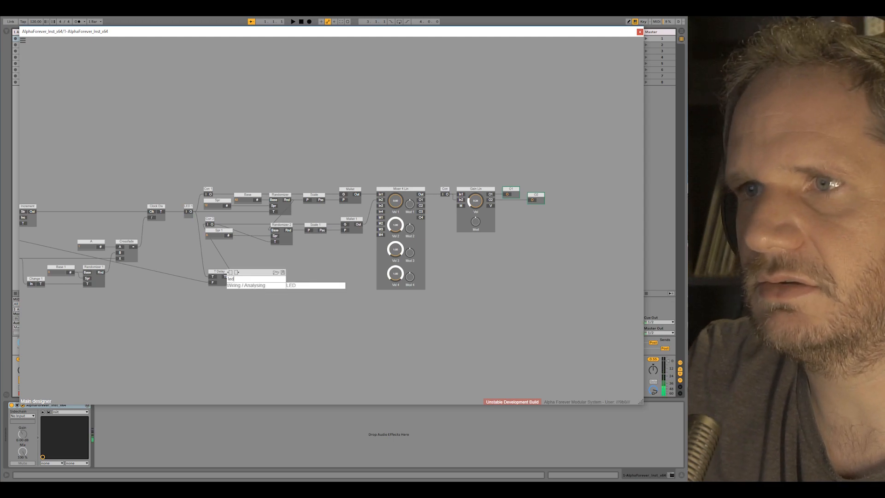
left_click(292, 285)
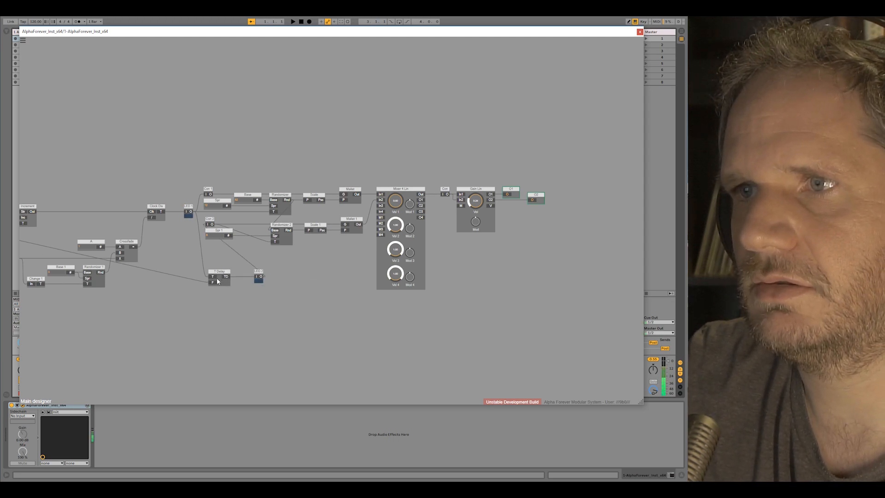
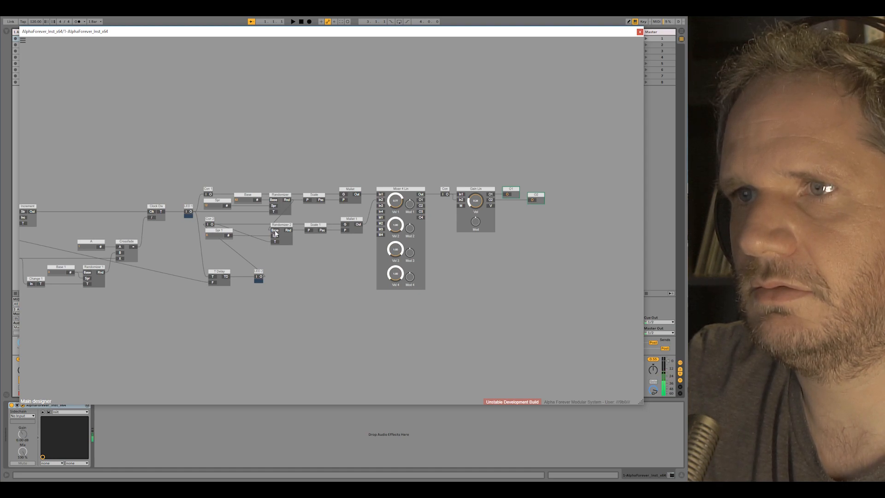
Check T Delay's inner patch, return to the main designer, raise Mixer 4 Lin's Vol 1 and lower Vol 2
double_click(256, 284)
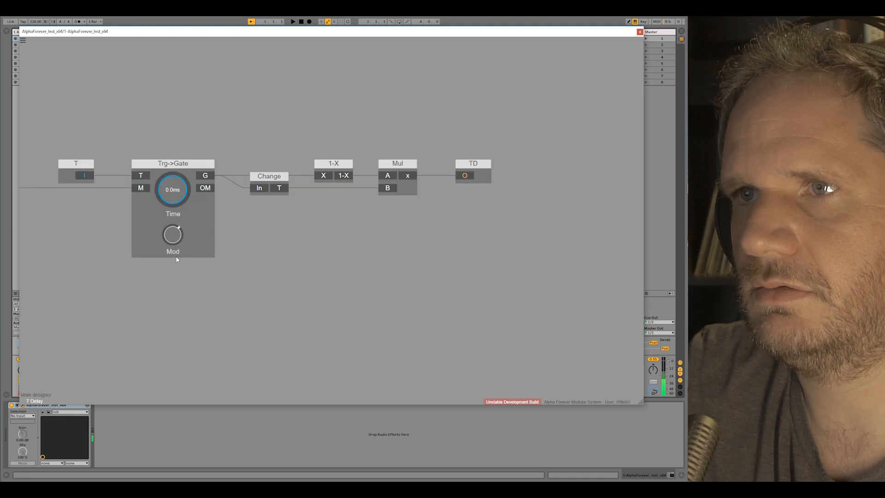
double_click(254, 248)
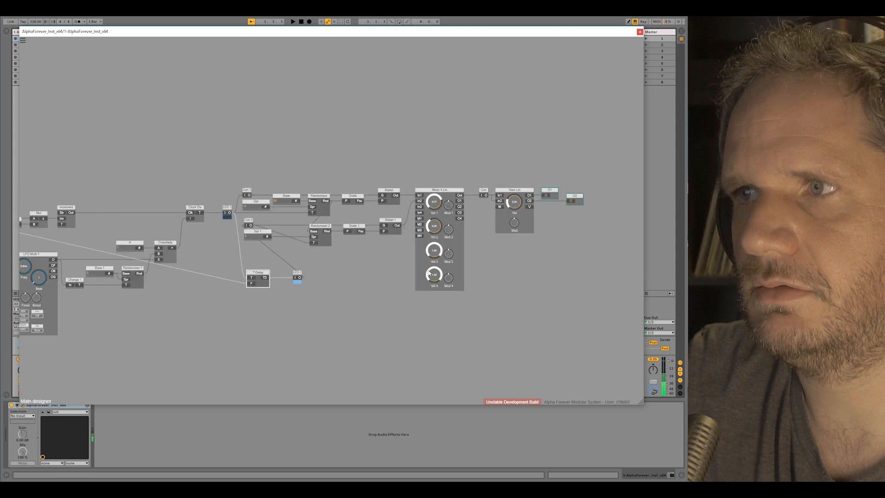
left_click_drag(427, 281, 427, 283)
left_click_drag(435, 201, 436, 179)
left_click_drag(434, 226, 433, 231)
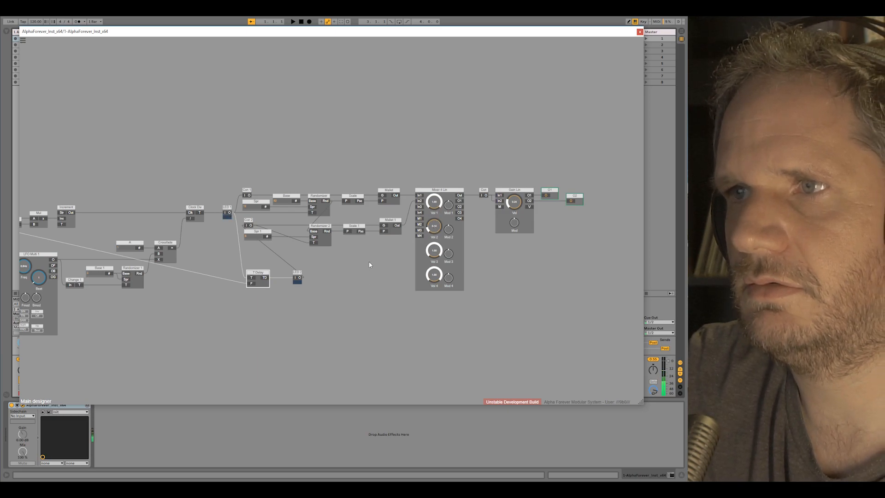
Left-align T Delay with the Spr 1 module above it and place the new LED just after T Delay's output
scroll(360, 277, "down", 3)
left_click_drag(361, 277, 409, 274)
left_click_drag(314, 258, 337, 255)
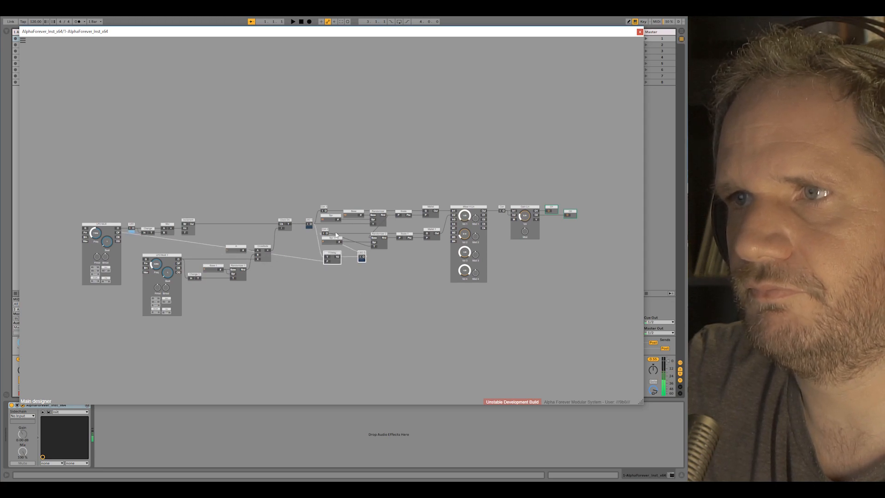
left_click(336, 240)
key("l")
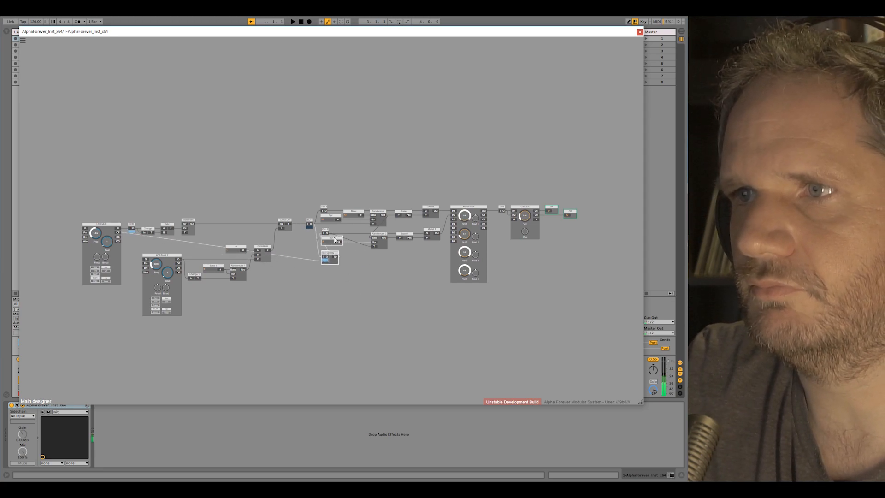
left_click(352, 279)
left_click_drag(326, 255, 356, 257)
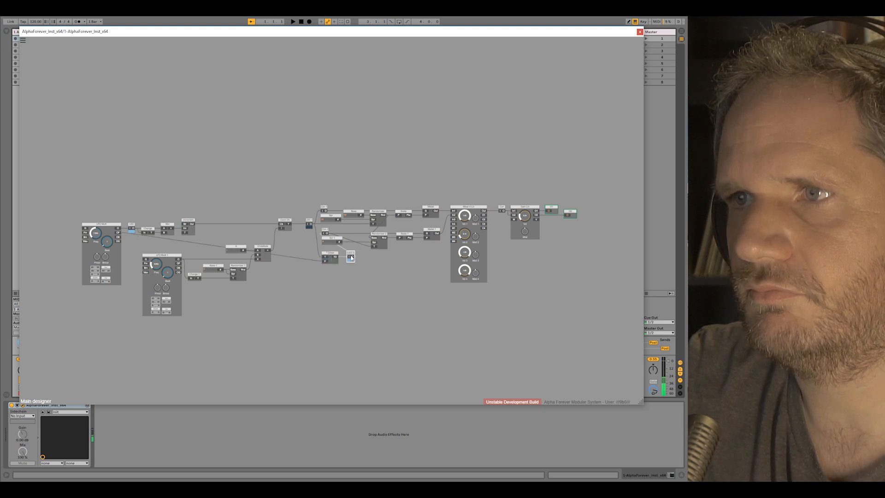
left_click(318, 277)
Insert a Con module on the cable into T Delay's second input and place it between LFO Multi and LFO Multi 1
right_click(326, 262)
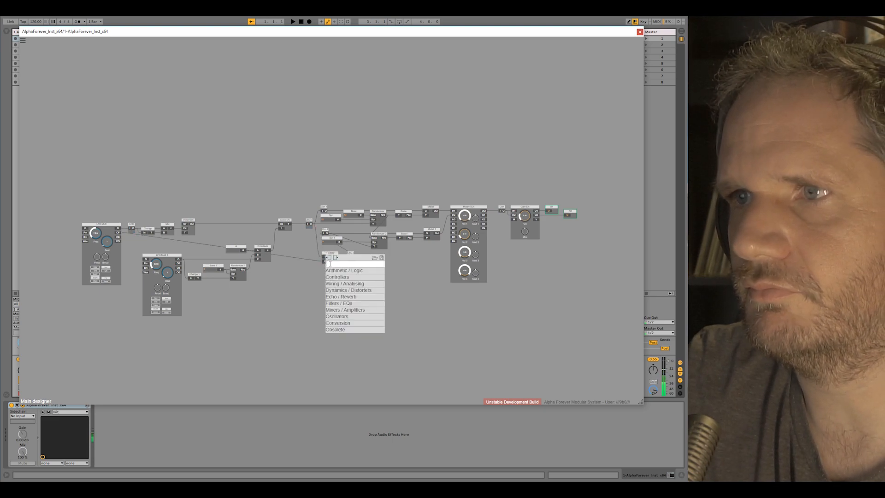
mouse_move(346, 283)
left_click(402, 341)
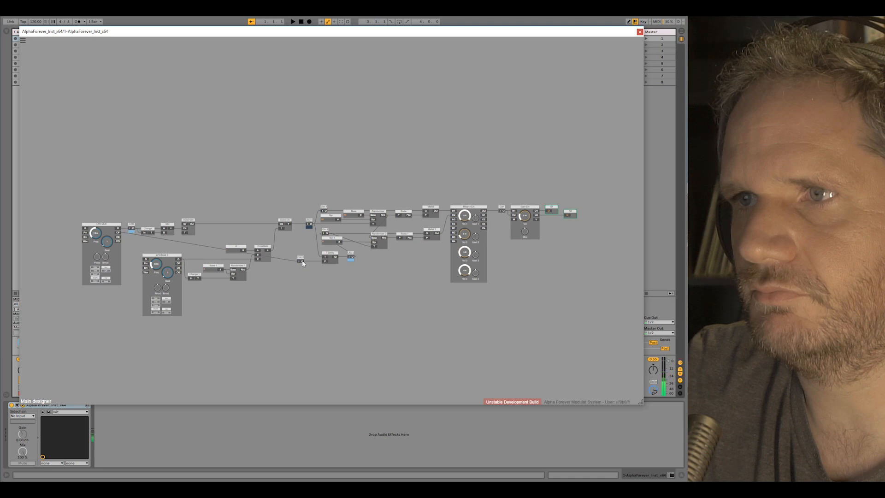
left_click_drag(301, 260, 134, 261)
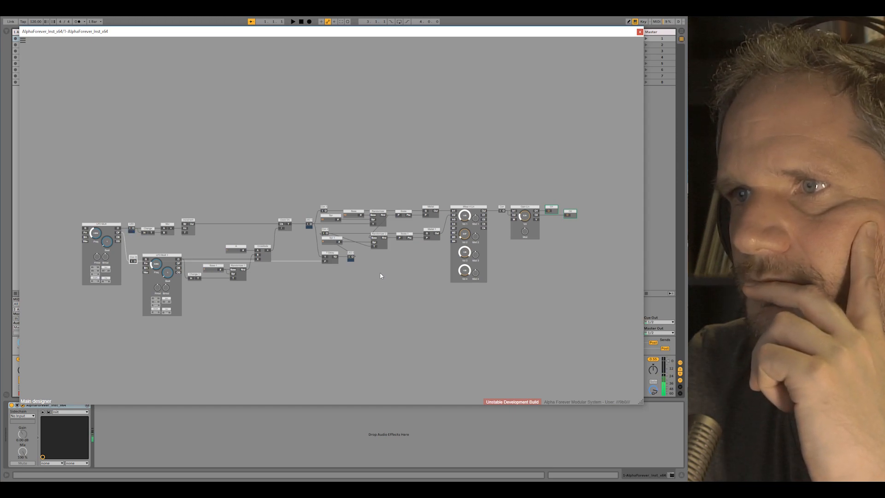
Left-align the two Mallet modules, the two Scale modules and the two Randomizers feeding them
left_click_drag(387, 308, 417, 308)
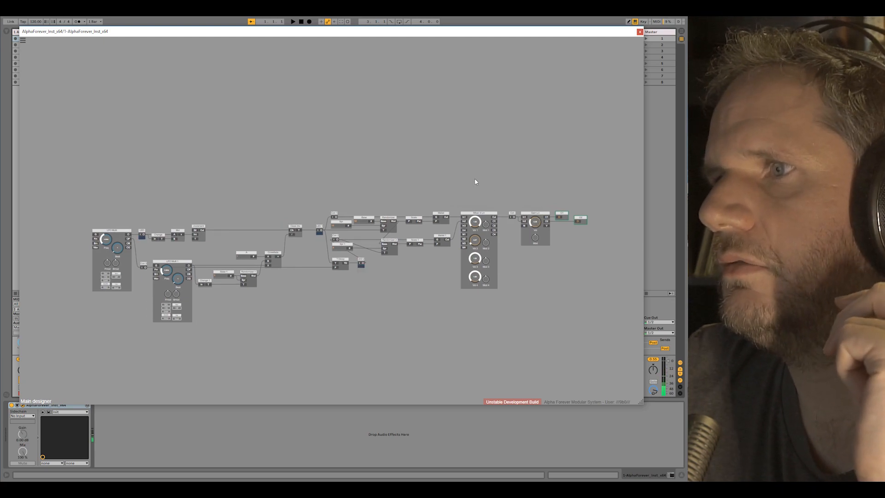
left_click_drag(428, 203, 456, 264)
left_click_drag(397, 209, 431, 262)
left_click(410, 277)
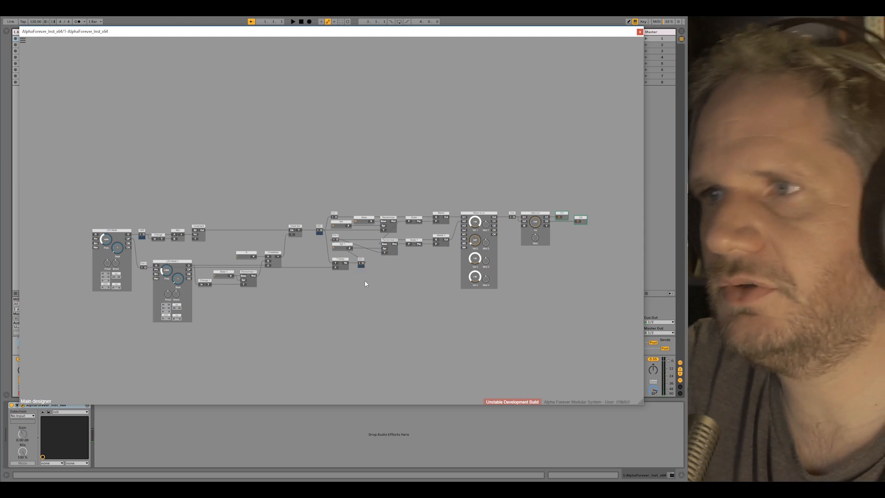
scroll(386, 272, "up", 3)
scroll(373, 297, "down", 4)
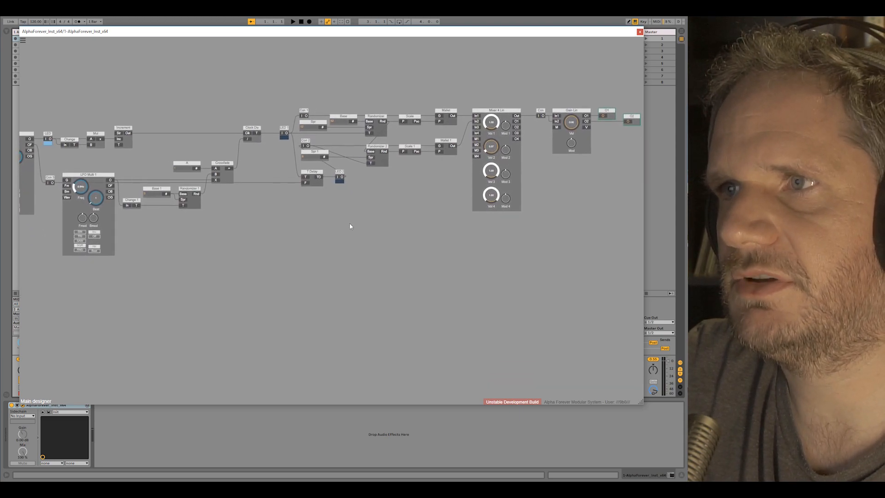
left_click_drag(359, 98, 406, 180)
key("l")
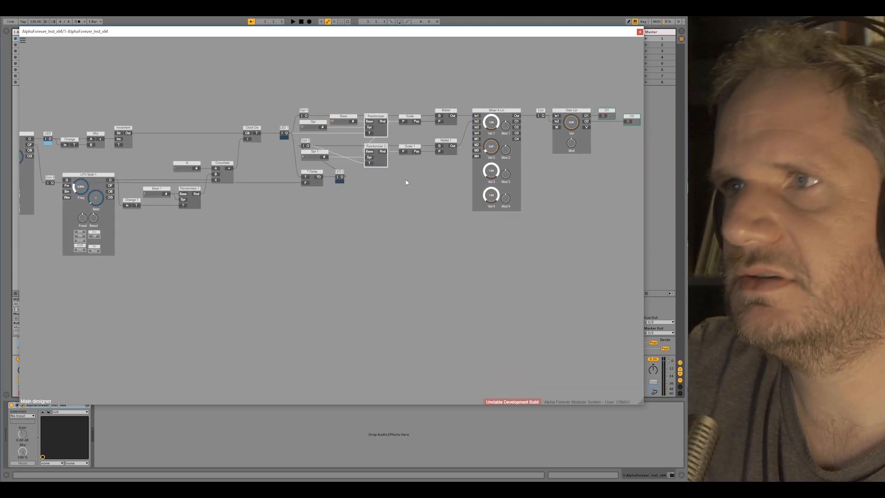
left_click(406, 217)
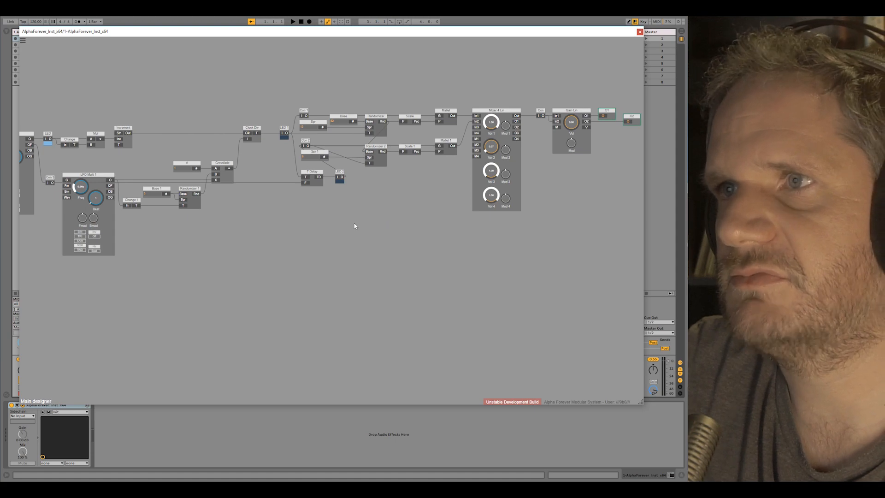
Duplicate the upper Randomizer below the second voice and add a value module of 40 on the copy's Base input
left_click_drag(382, 117, 383, 206, "ctrl")
left_click(349, 217)
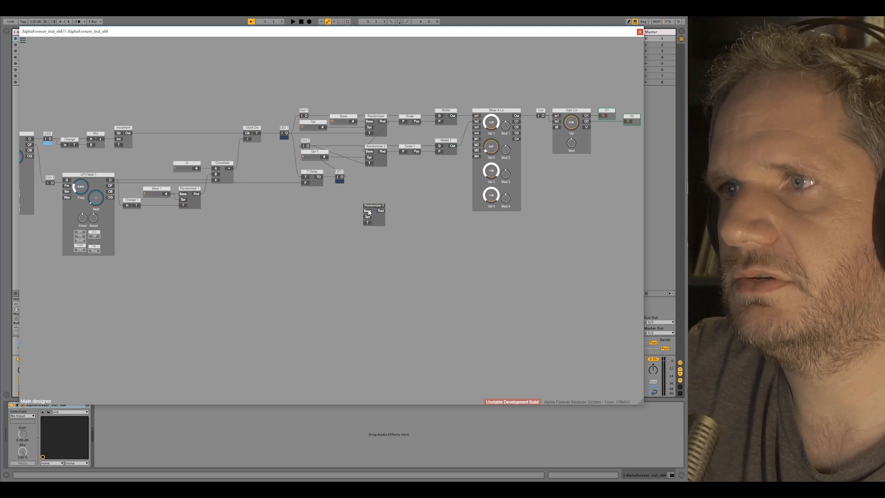
double_click(367, 212)
double_click(334, 210)
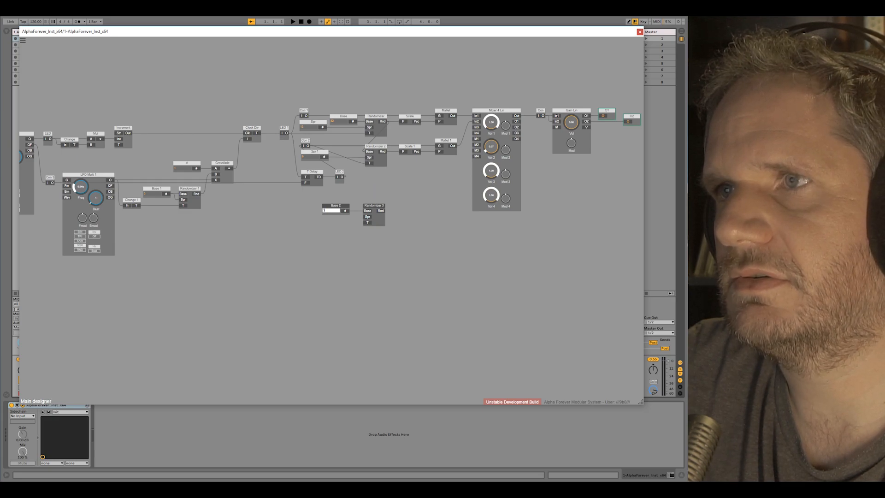
type("40")
left_click(328, 238)
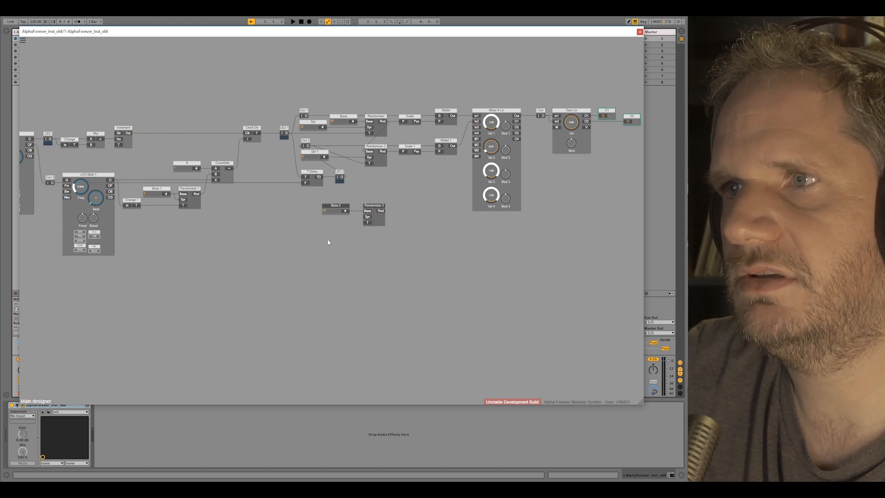
Add a value module of 6 on the new Randomizer's Spr input and place it before the Base value
double_click(367, 217)
left_click_drag(344, 211, 308, 212)
left_click(293, 218)
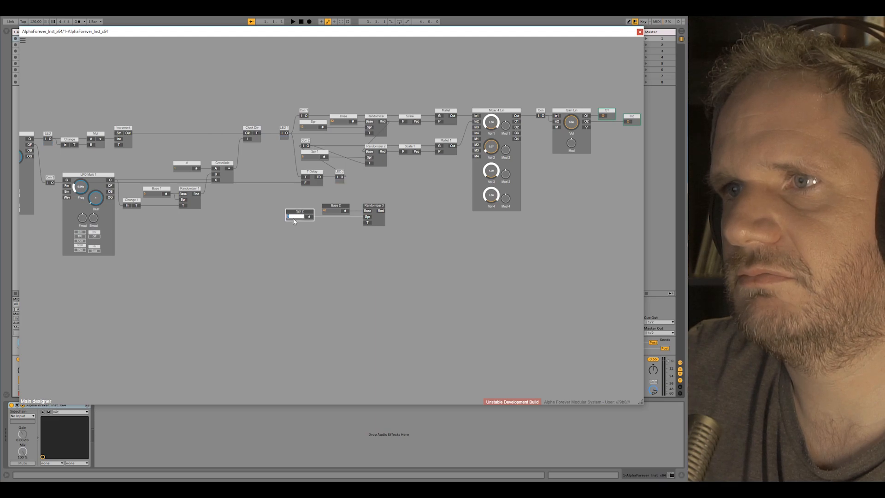
type("6")
left_click(254, 253)
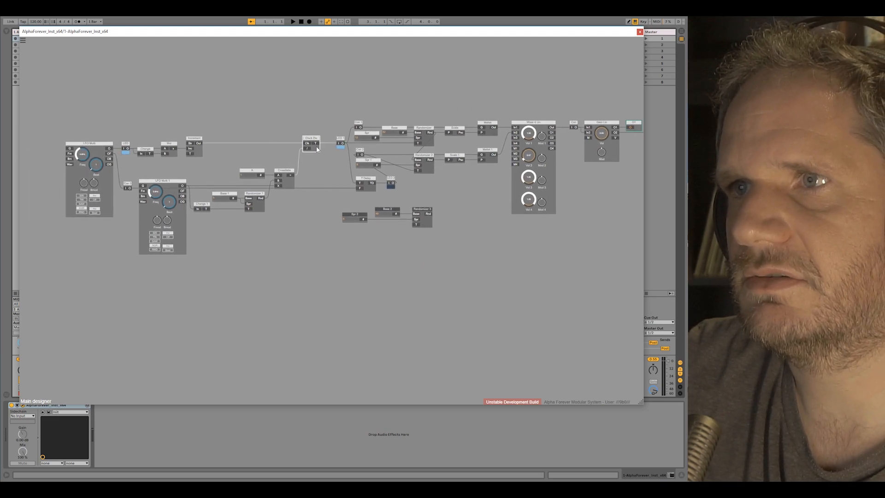
Duplicate Clock Div below the original, connect its T output to the new Randomizer's T input, and add a value module on its divisor input
key("ctrl+v")
left_click_drag(329, 170, 305, 215)
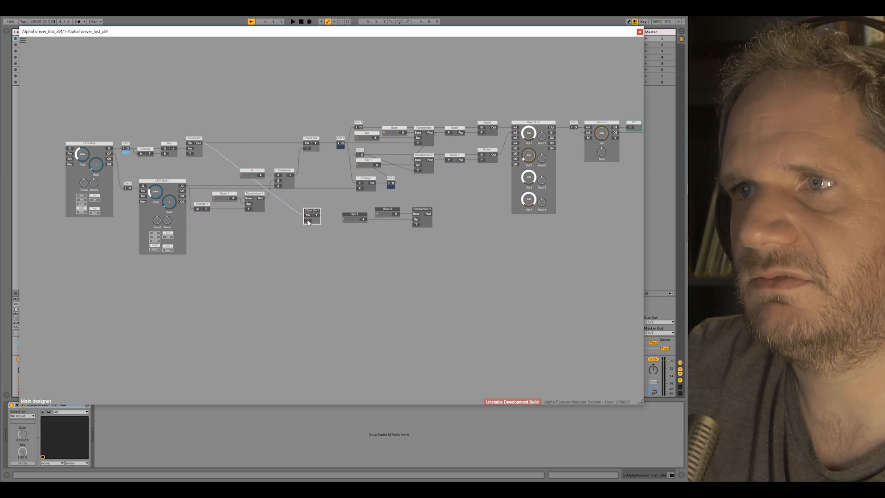
left_click_drag(315, 215, 416, 226)
left_click_drag(267, 231, 322, 226)
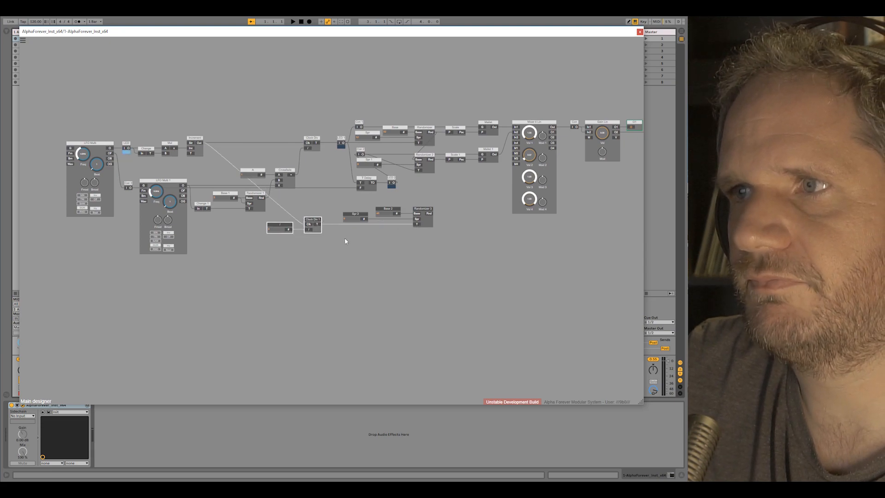
Duplicate the upper Scale module after the new Randomizer and wire its output to Mixer 4 Lin's third input
left_click(461, 132)
key("ctrl+v")
left_click_drag(470, 161, 449, 217)
left_click_drag(438, 114, 516, 138)
left_click(502, 225)
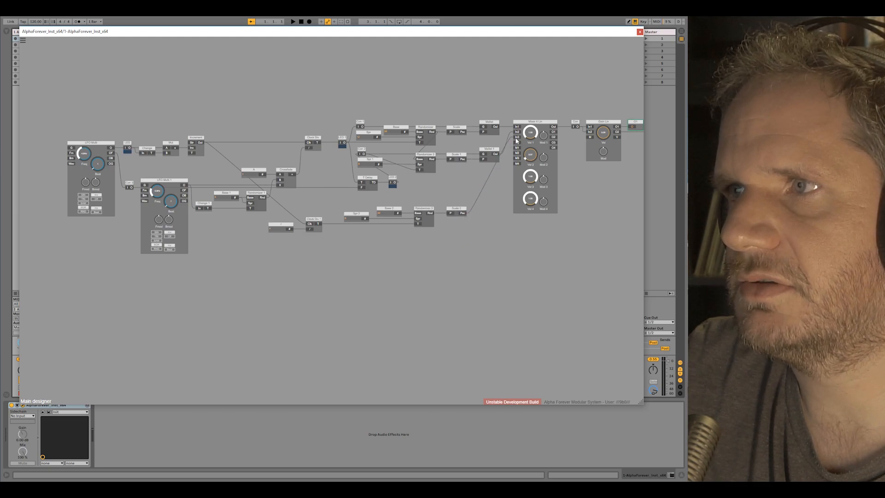
Duplicate Mallet 1 and place the copy directly after the third voice's Scale module
left_click(490, 157)
key("ctrl+c")
key("ctrl+v")
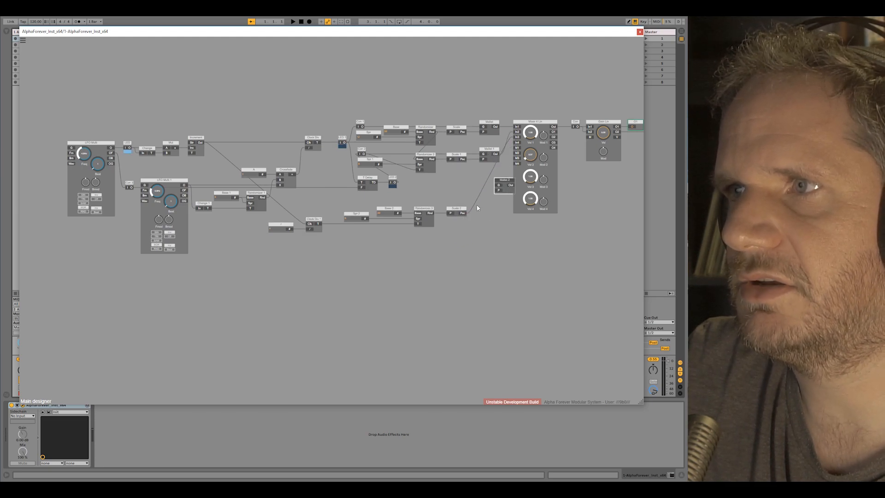
left_click_drag(509, 181, 501, 213)
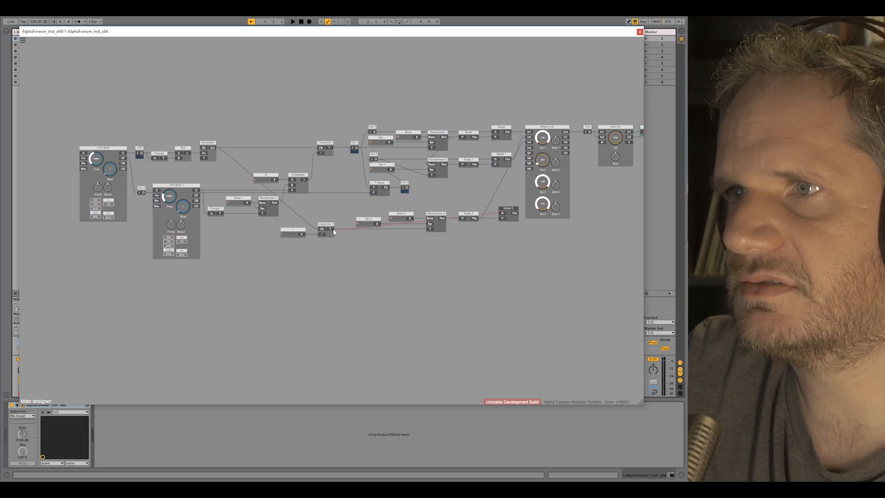
Insert a Con module on the third Mallet's G input, place it near Clock Div 1, and line up the Mallet with those above
right_click(503, 214)
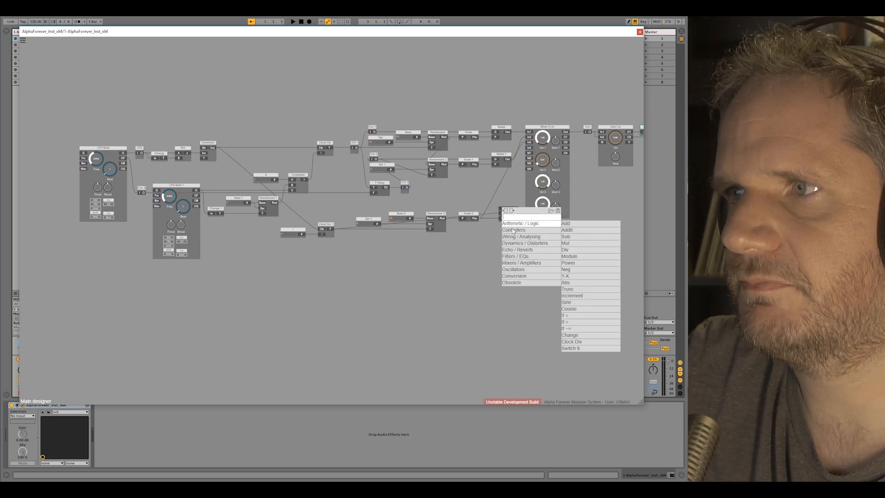
left_click(586, 296)
left_click_drag(473, 208, 345, 208)
left_click_drag(480, 113, 525, 233)
left_click(521, 225)
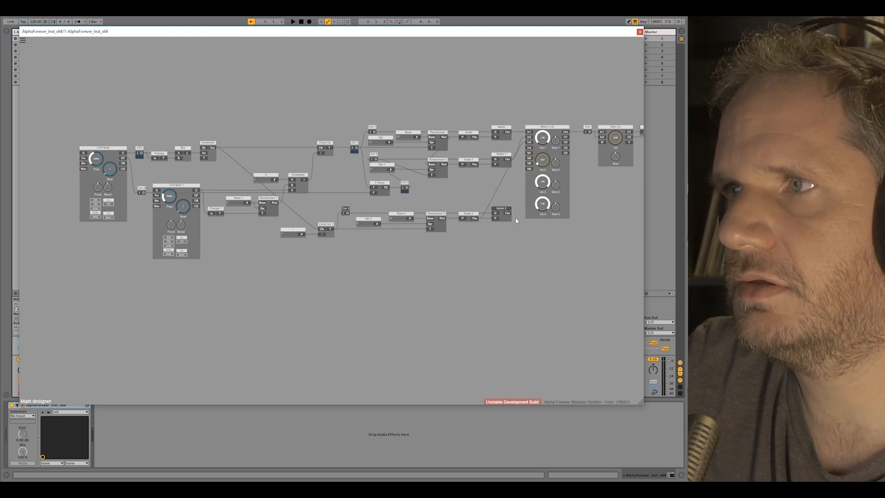
Connect the third Mallet's Out to Mixer 4 Lin's third input and raise the Gain Lin volume
left_click_drag(508, 213, 528, 144)
left_click_drag(543, 245, 445, 292)
left_click_drag(518, 191, 526, 160)
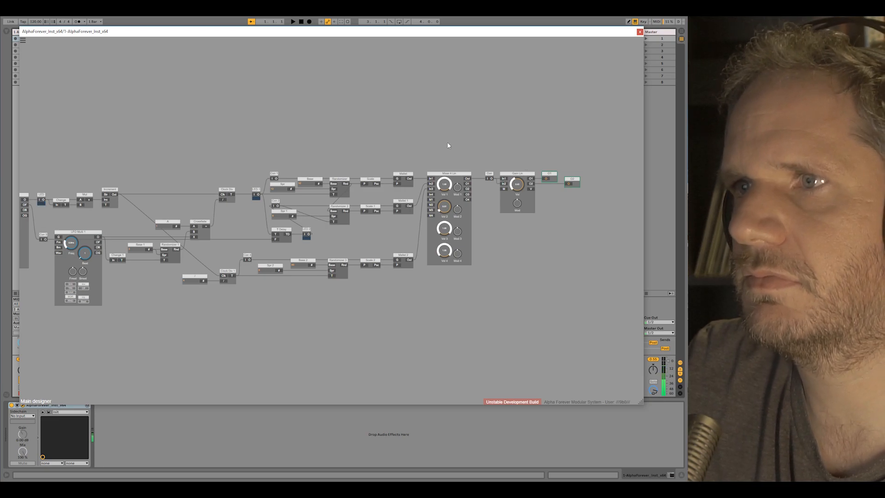
Set the divisor value feeding Clock Div 1 to 8
double_click(193, 280)
type("8")
left_click(188, 325)
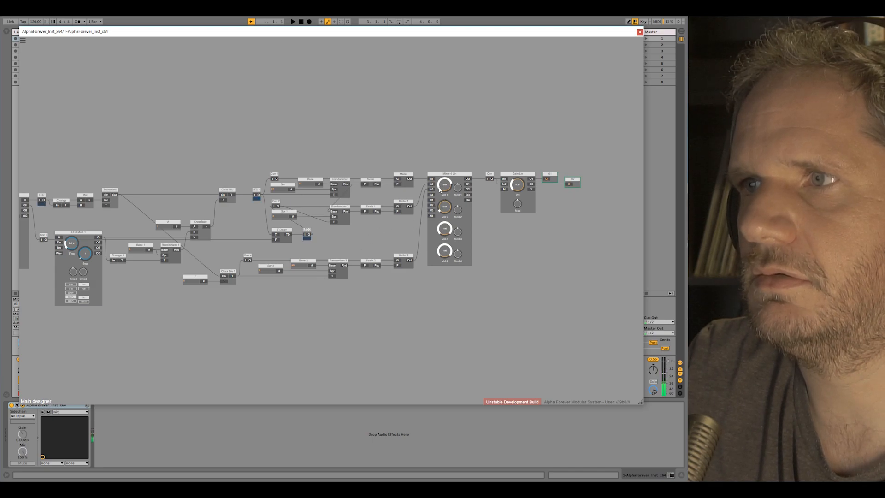
Insert a Con module on the output feeding both Clock Div modules and place it just before the upper Clock Div
scroll(331, 128, "down", 3)
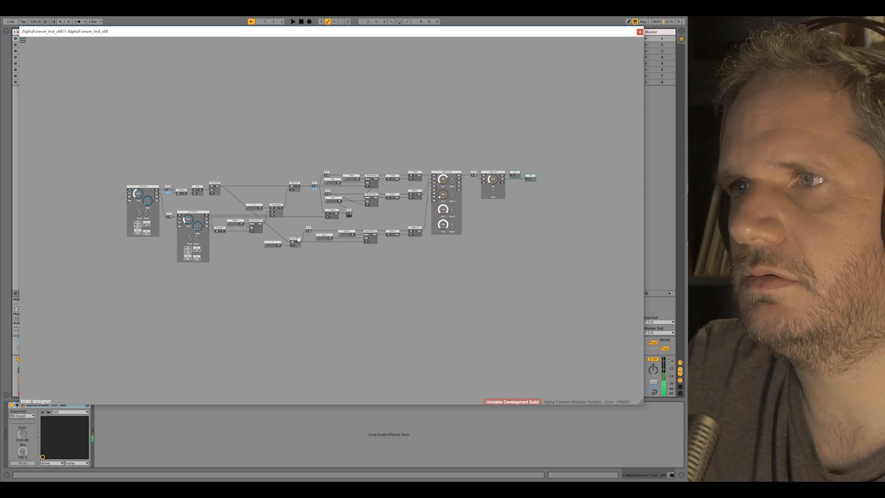
scroll(322, 271, "up", 3)
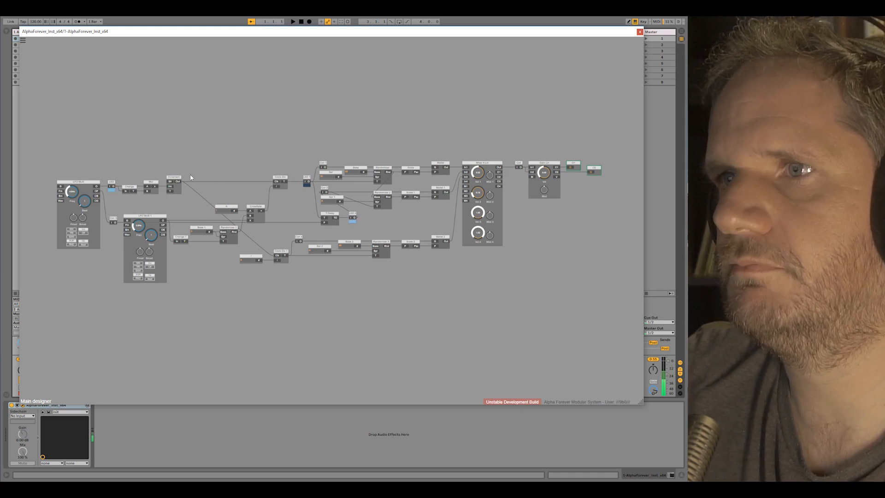
right_click(180, 183)
mouse_move(201, 204)
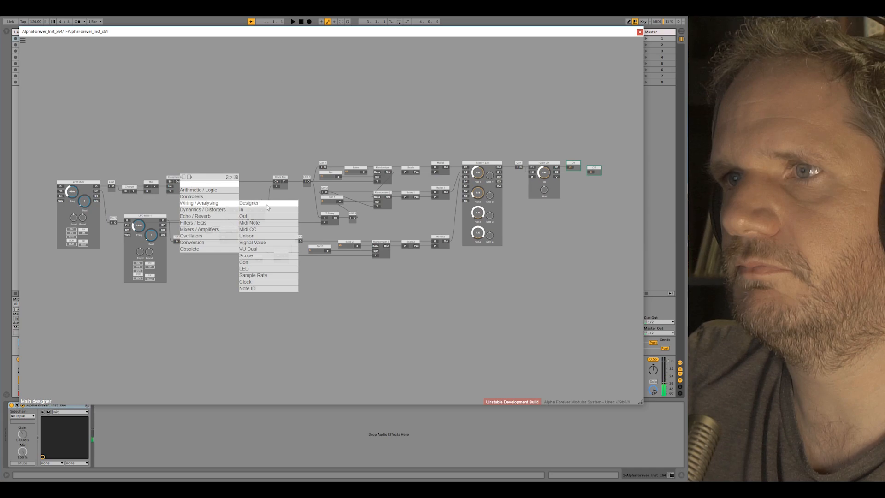
left_click(259, 262)
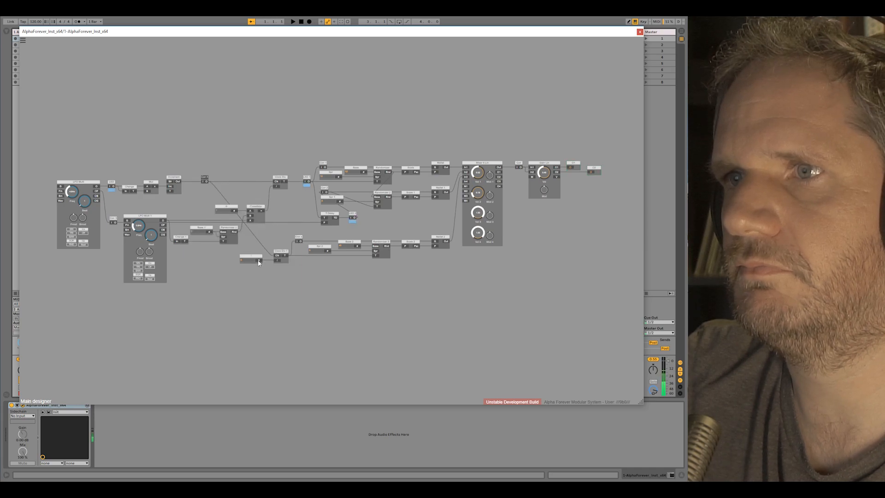
left_click_drag(205, 183, 259, 184)
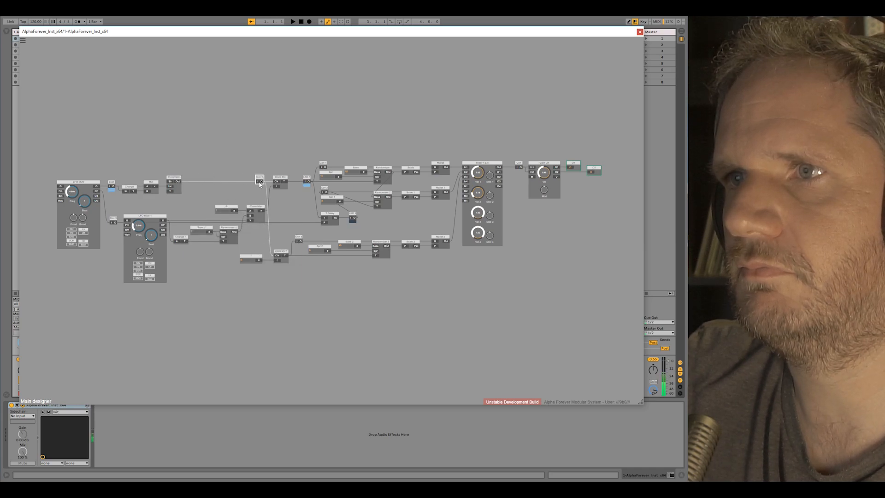
left_click_drag(285, 135, 291, 146)
left_click_drag(520, 167, 551, 179)
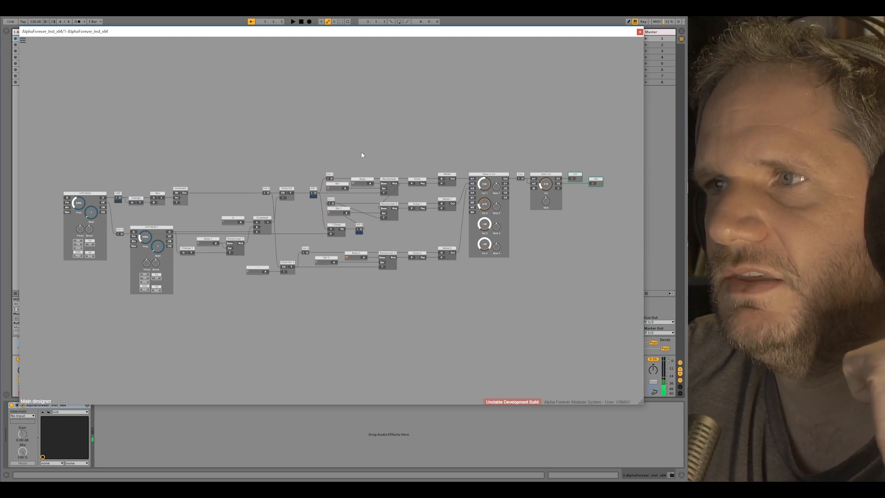
Set the first voice's Base to 52 and Spr to 24, and edit the second voice's Spr 1 value
scroll(362, 155, "up", 1)
scroll(362, 156, "up", 1)
double_click(362, 190)
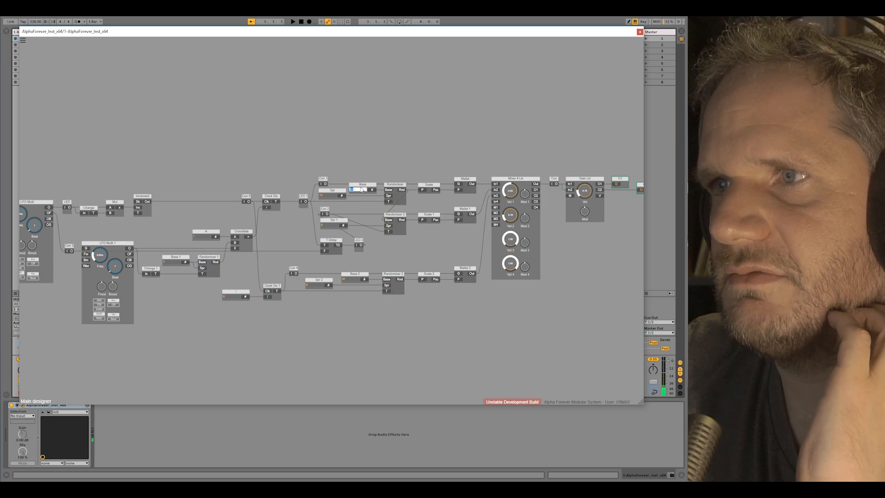
key("Return")
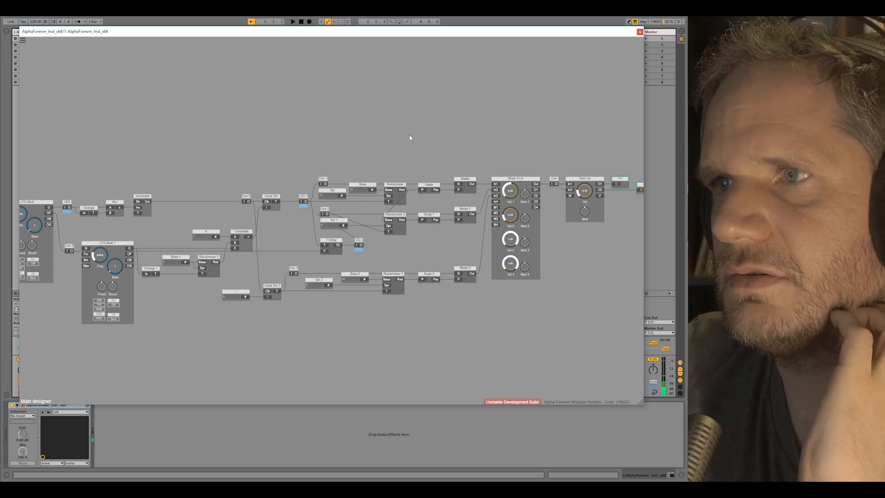
left_click(358, 189)
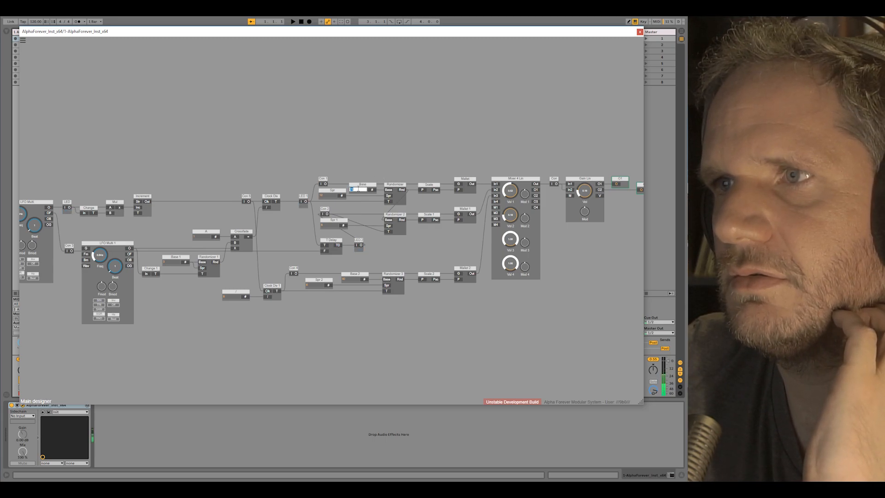
type("52")
key("Return")
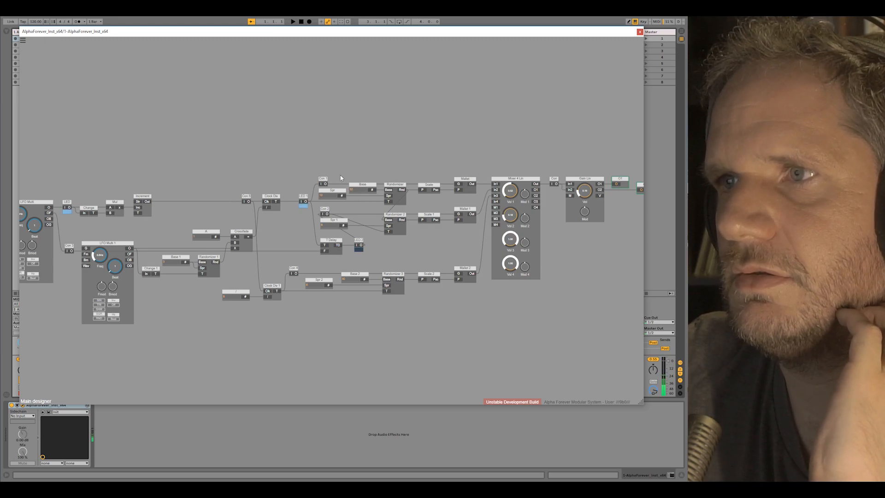
left_click(327, 196)
type("24")
left_click(337, 167)
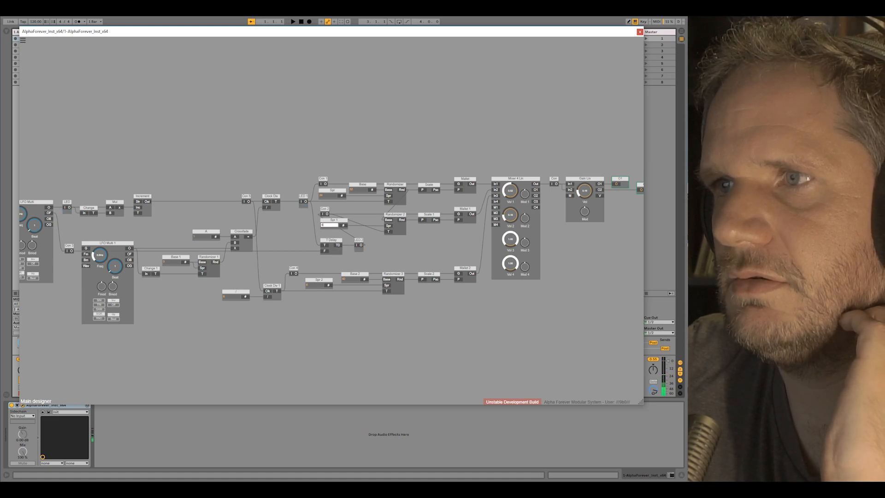
left_click(433, 150)
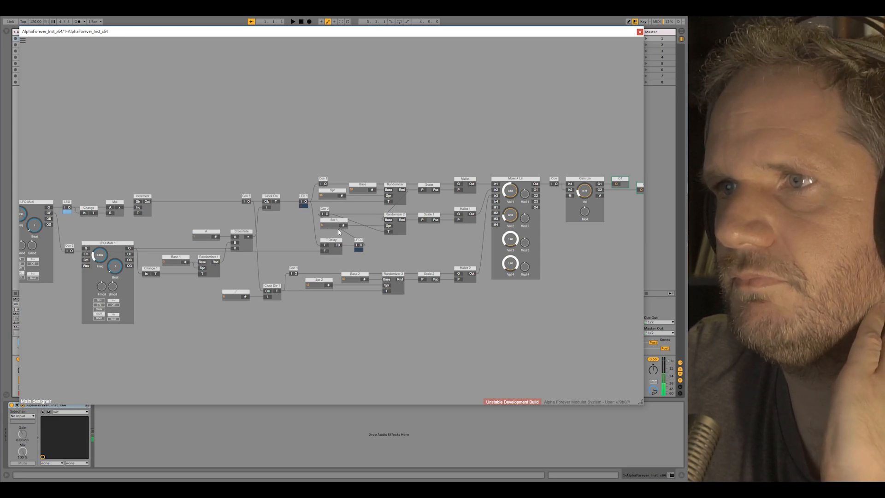
Open the T Delay module and adjust the Mod amount of its Trg->Gate module
left_click_drag(376, 235, 411, 237)
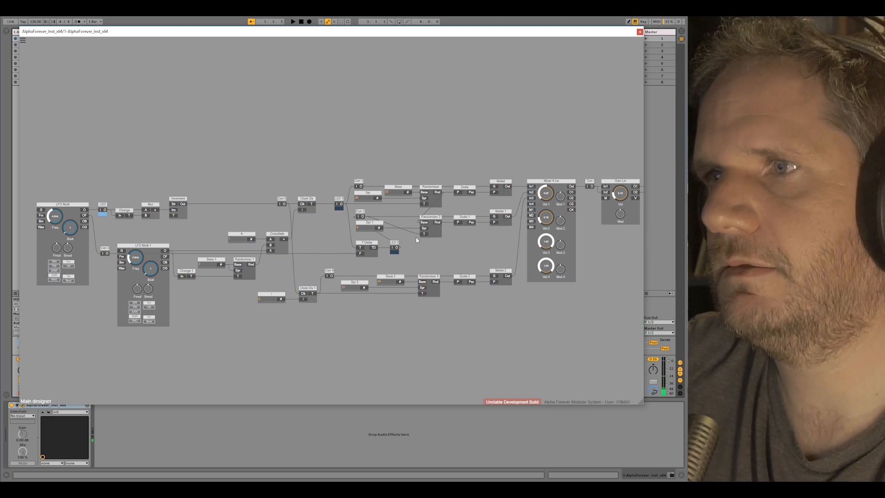
double_click(369, 252)
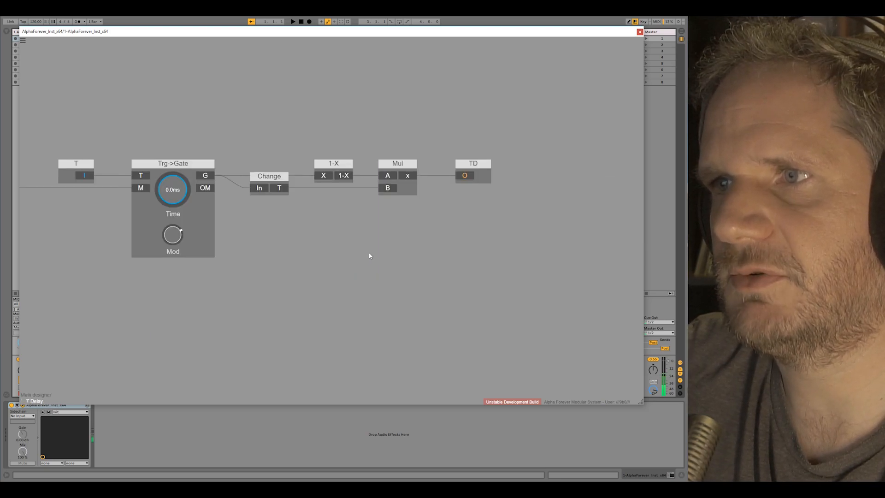
left_click_drag(321, 236, 531, 269)
scroll(308, 253, "down", 2)
left_click_drag(386, 260, 387, 282)
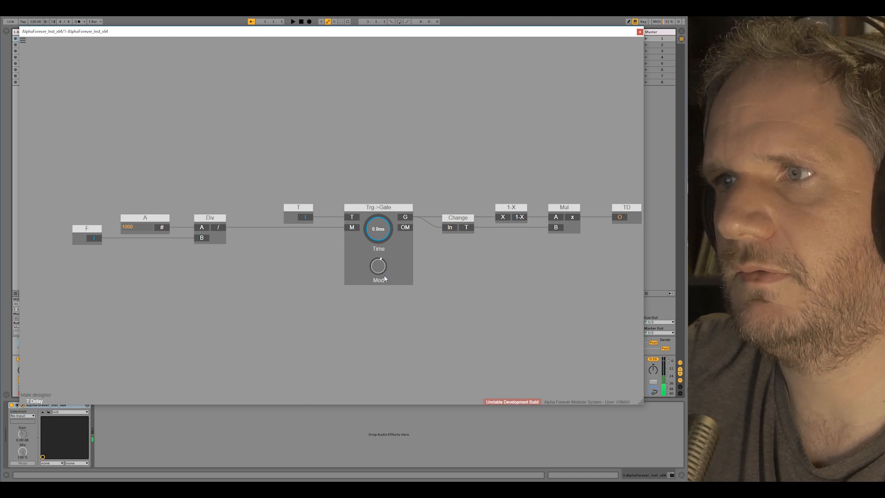
left_click_drag(389, 247, 387, 269)
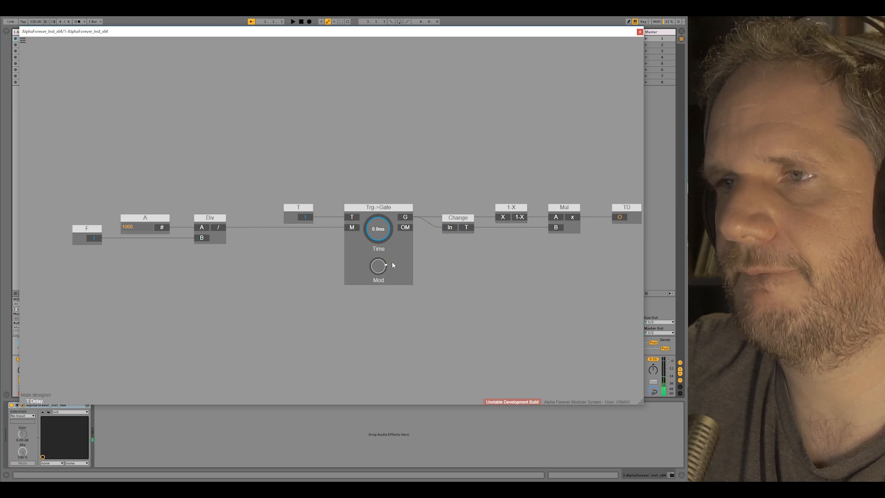
left_click_drag(396, 243, 389, 273)
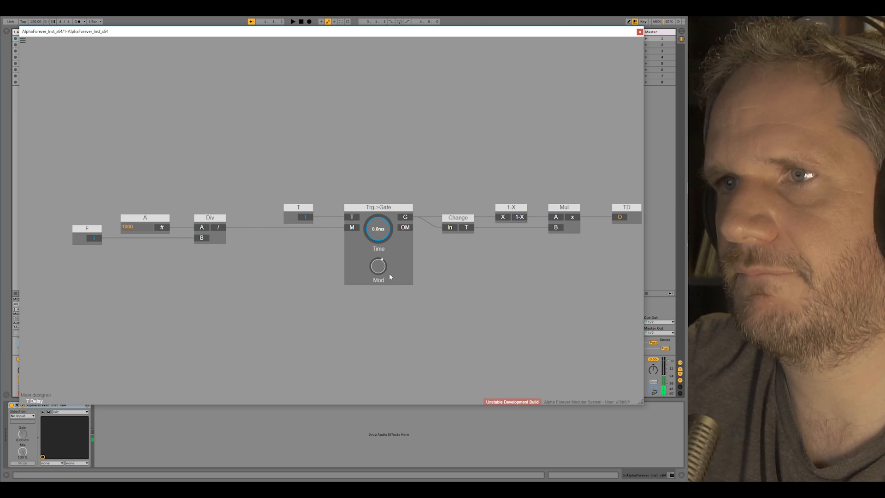
Add an LFO Multi module inside T Delay and place it below the Div module
scroll(295, 277, "down", 1)
right_click(268, 288)
type("lfo")
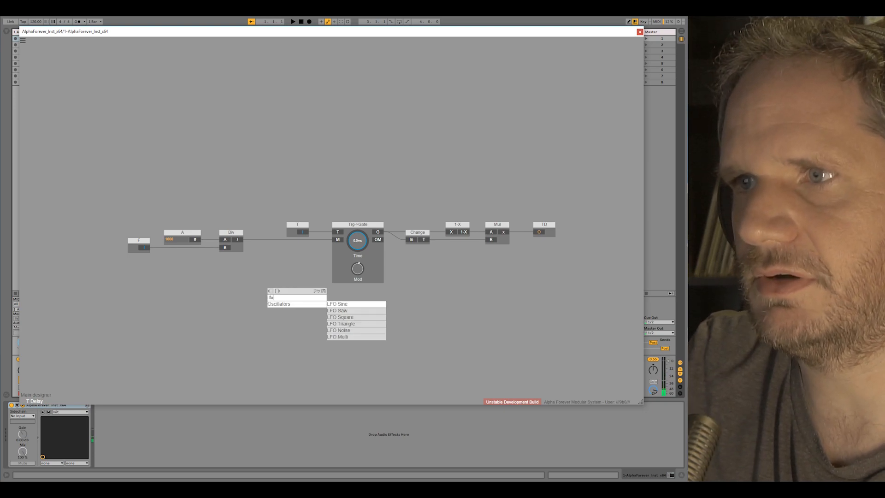
left_click(337, 336)
left_click_drag(302, 297, 231, 274)
Insert a Mul module on the Div output, connect the LFO Multi to its B input, and move the LFO farther from it
right_click(238, 241)
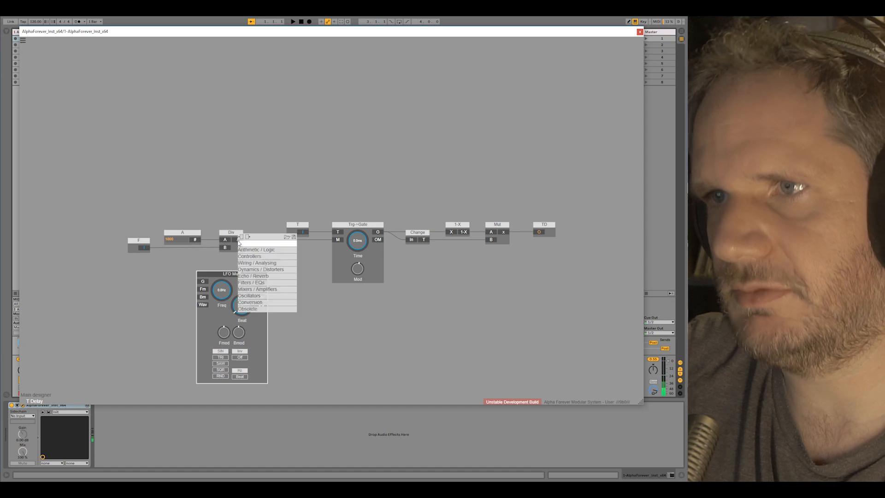
type("mu")
left_click(320, 250)
left_click_drag(285, 234, 264, 234)
left_click_drag(261, 281, 225, 264)
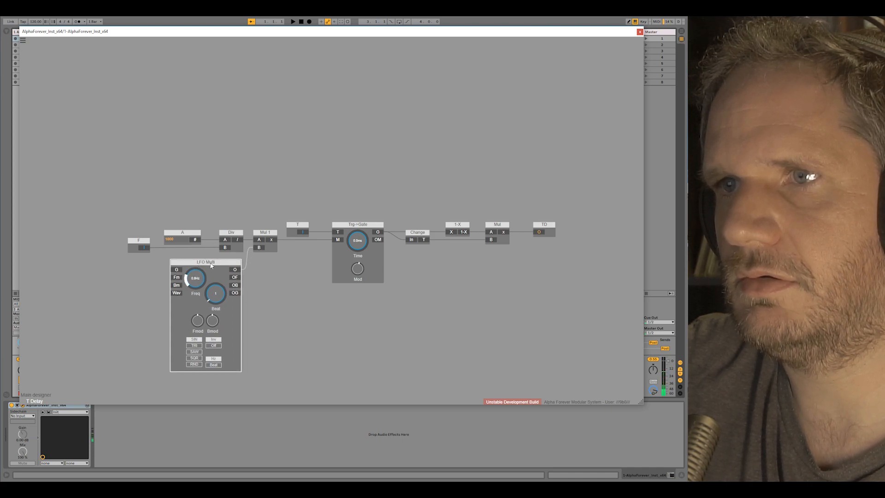
left_click_drag(211, 264, 186, 264)
right_click(215, 264)
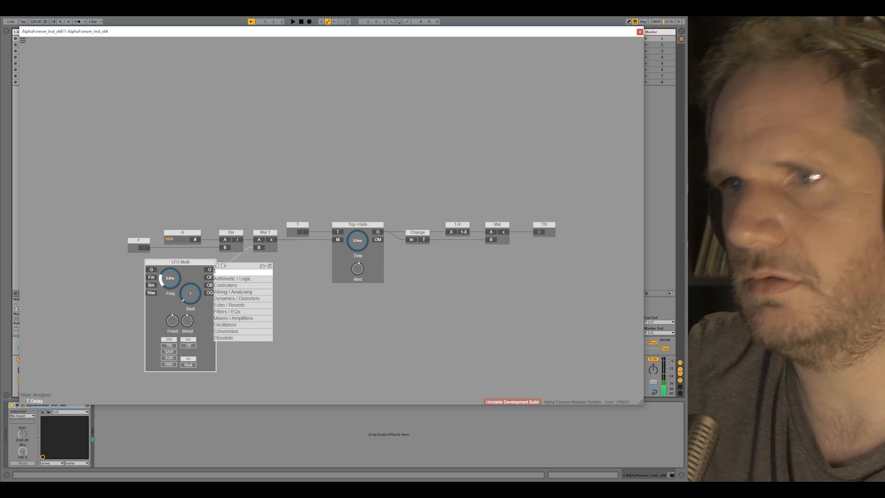
left_click(234, 216)
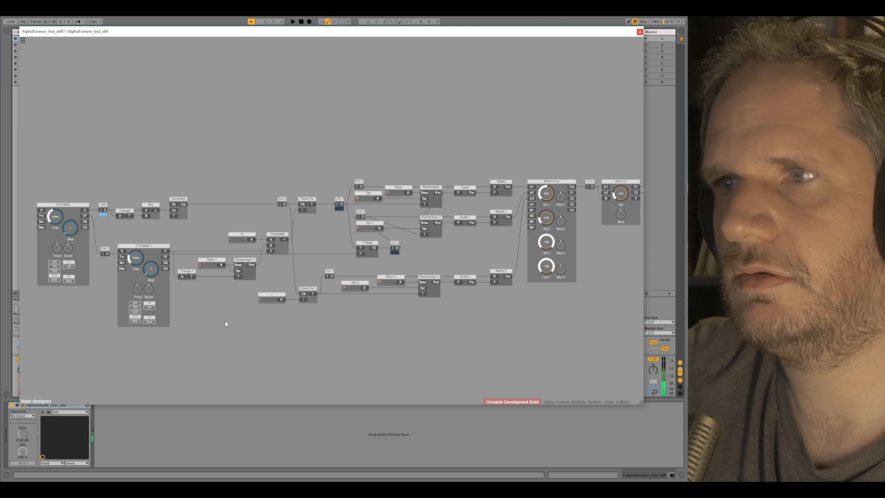
In the main designer, move the mixer, Con, Gain Lin and output modules closer to the Mallets and fine-tune Mixer 4 Lin's Vol 2
scroll(228, 323, "down", 2)
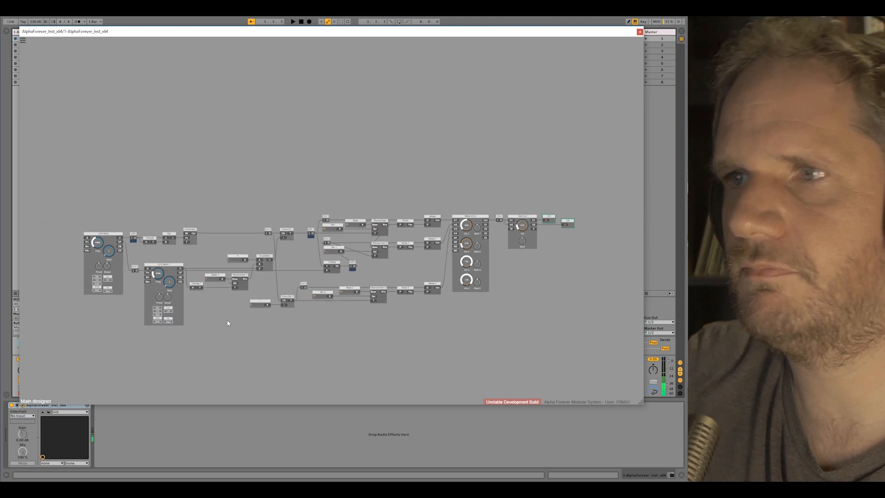
scroll(277, 325, "up", 2)
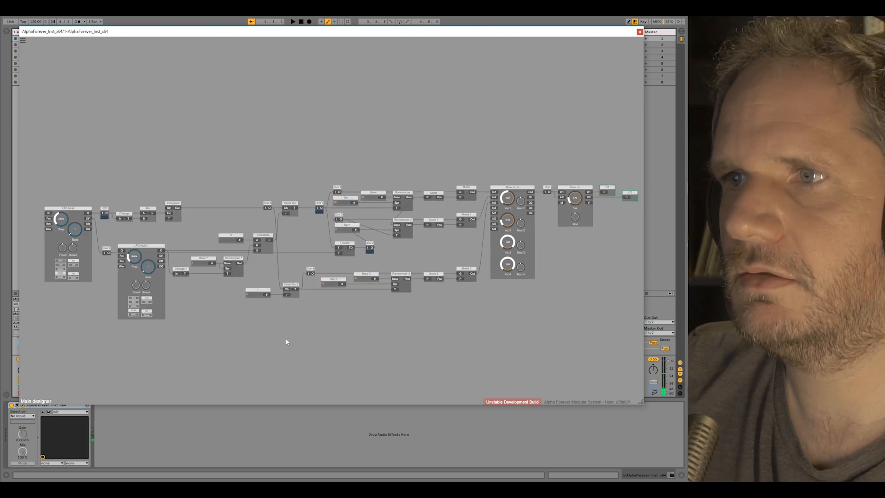
left_click_drag(297, 329, 290, 323)
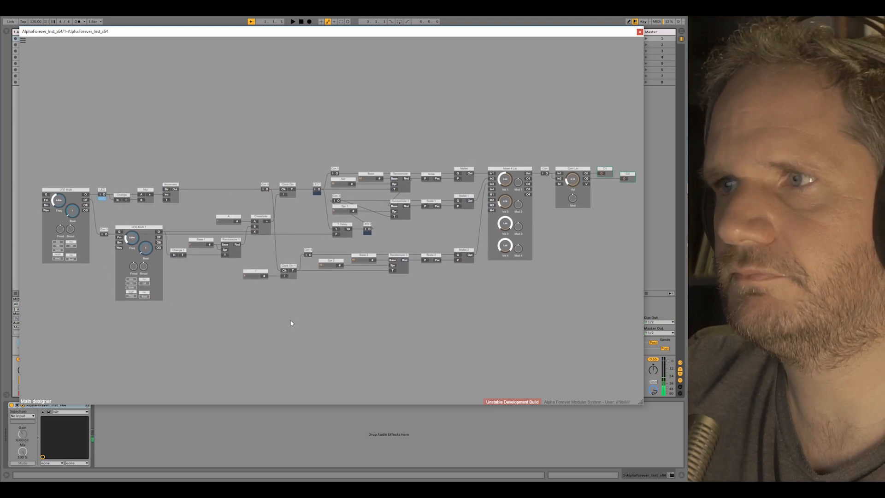
left_click_drag(482, 155, 611, 247)
left_click_drag(522, 171, 517, 171)
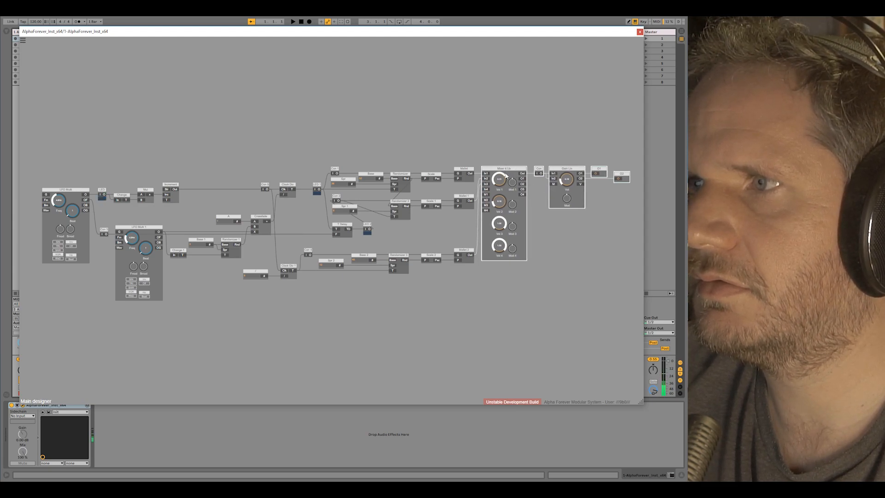
left_click_drag(499, 202, 499, 200)
left_click(472, 131)
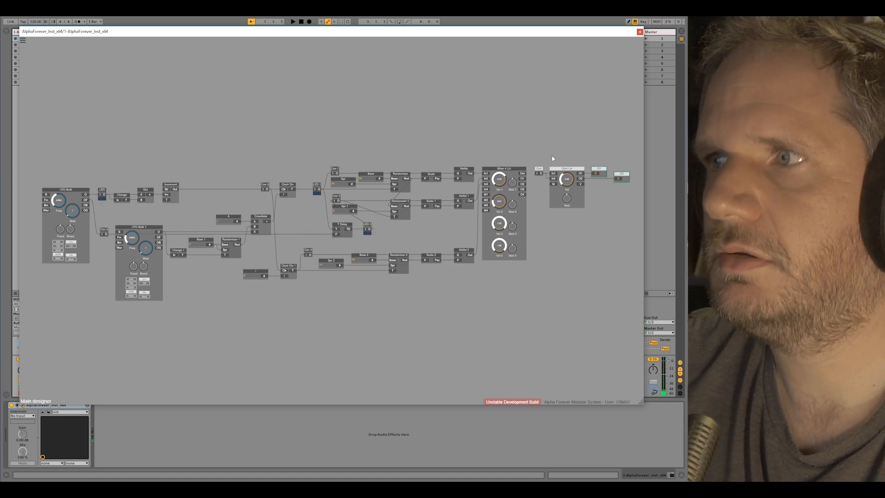
Lower the Gain Lin volume and reconnect Mixer 4 Lin's Out to the Con module before the gain
left_click_drag(571, 181, 570, 202)
left_click_drag(522, 173, 537, 173)
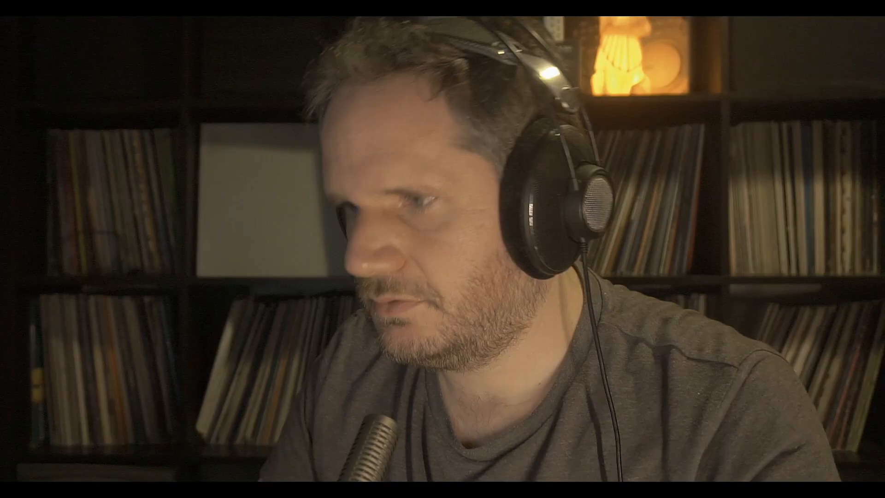